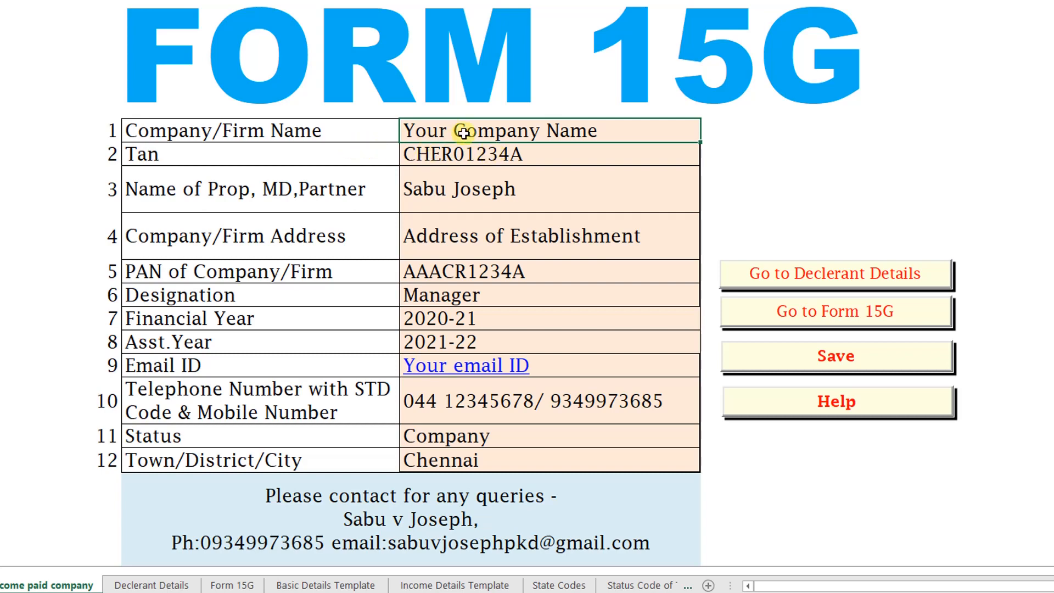
pyautogui.click(466, 153)
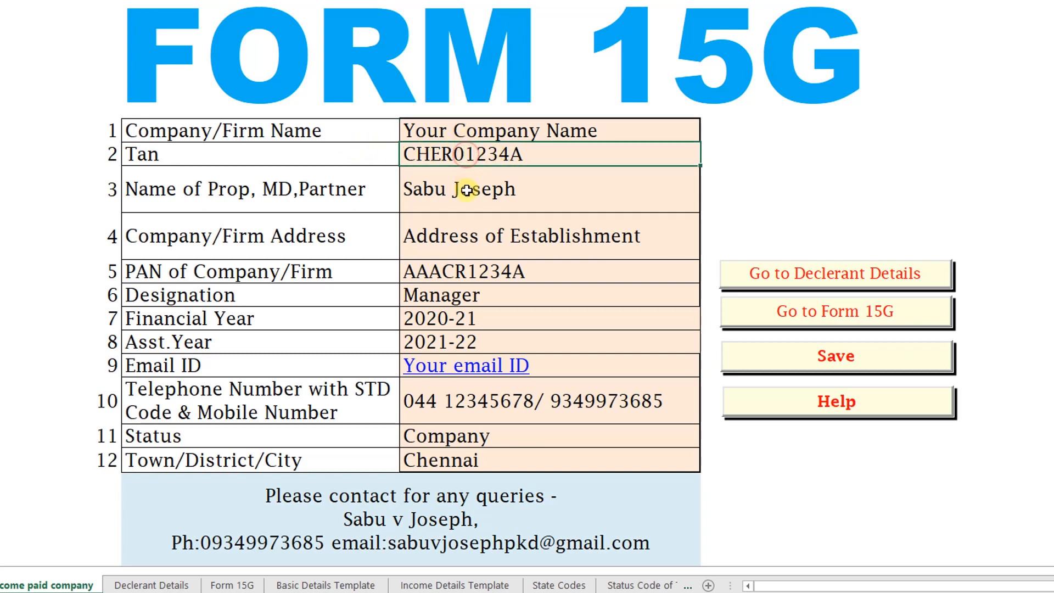
pyautogui.click(482, 200)
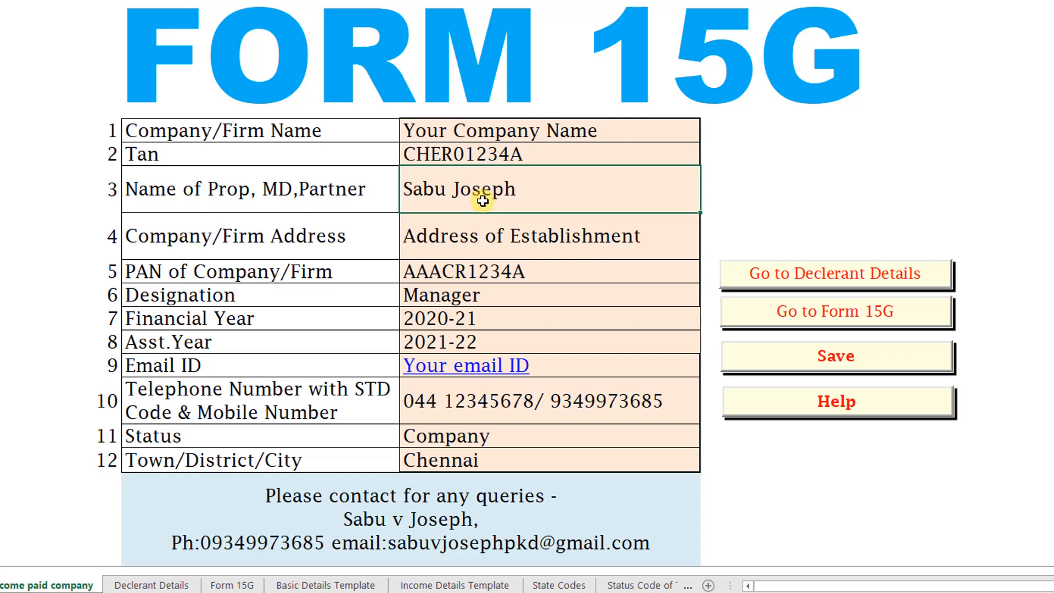
pyautogui.click(480, 228)
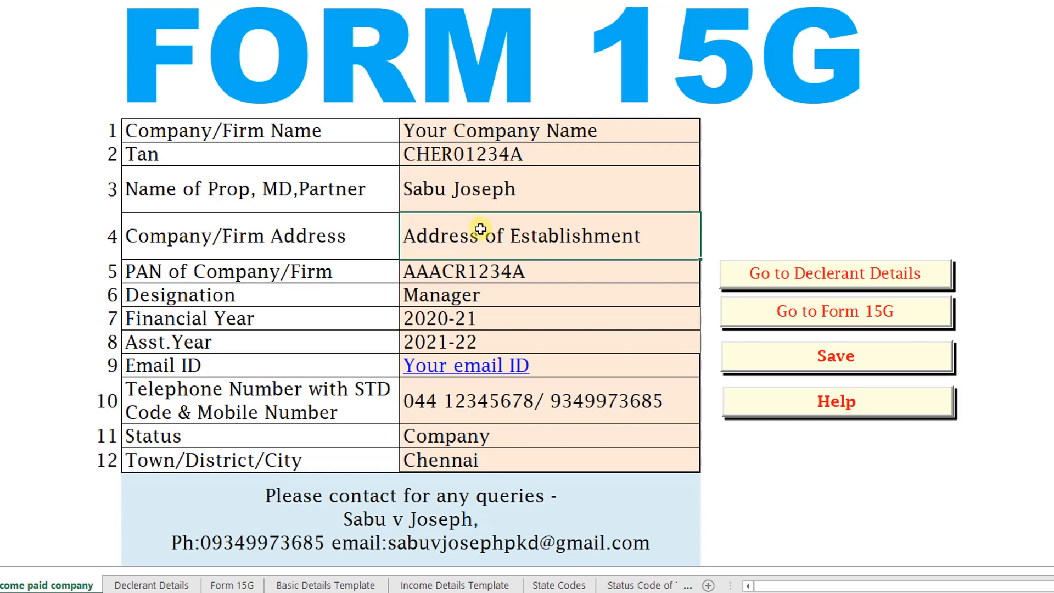
pyautogui.click(501, 277)
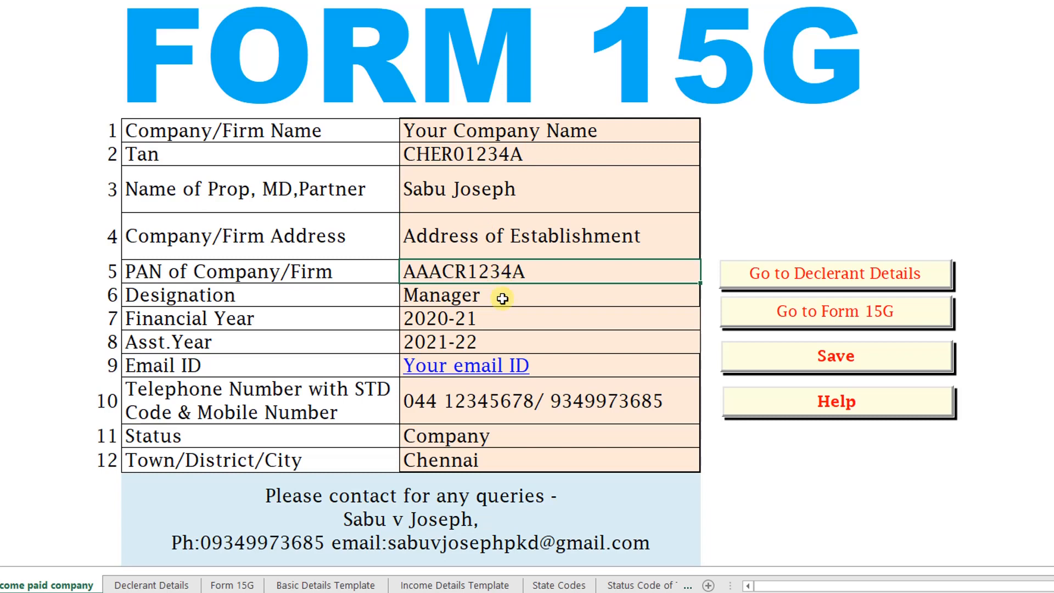
pyautogui.click(501, 297)
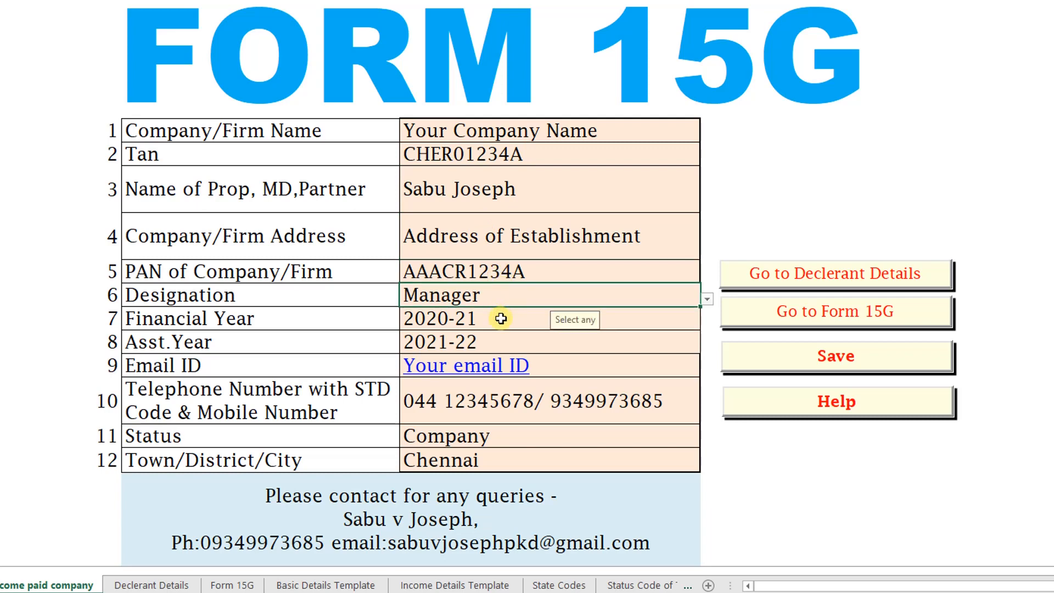
pyautogui.click(497, 320)
pyautogui.click(707, 323)
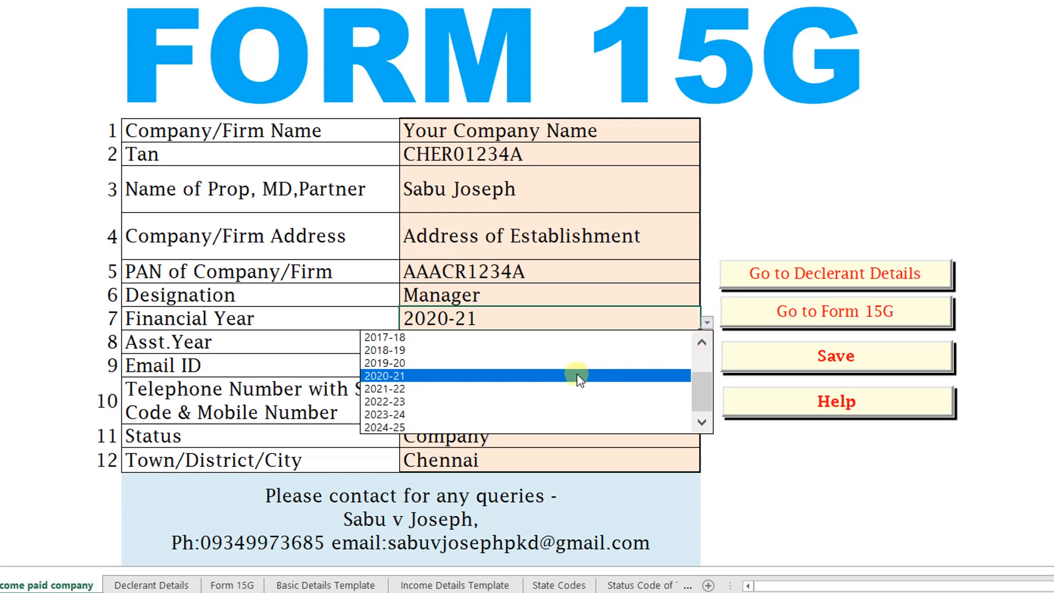
pyautogui.click(450, 375)
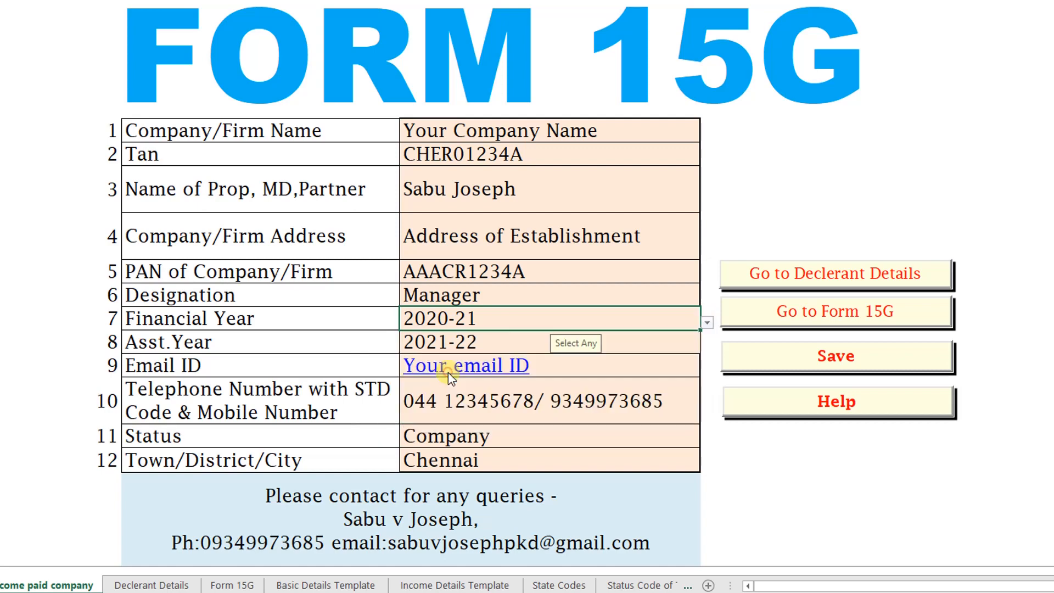
pyautogui.click(493, 346)
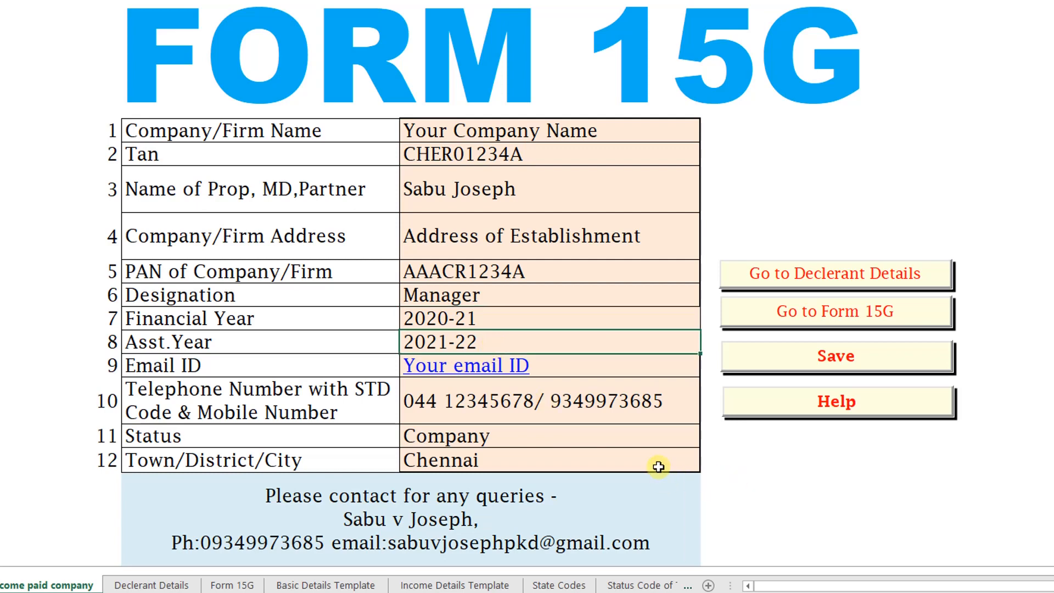
pyautogui.click(619, 370)
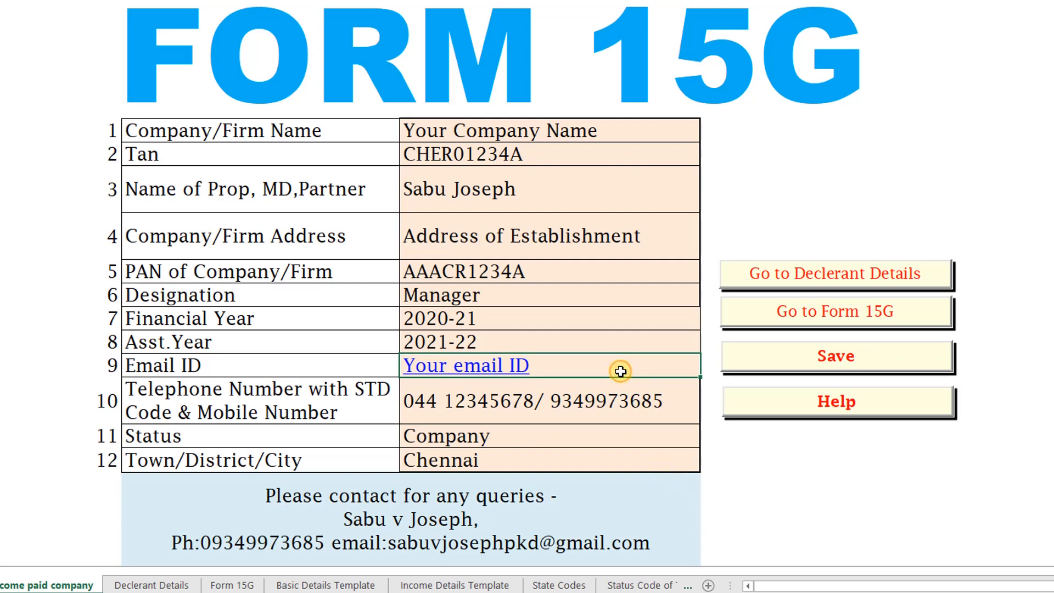
pyautogui.click(601, 402)
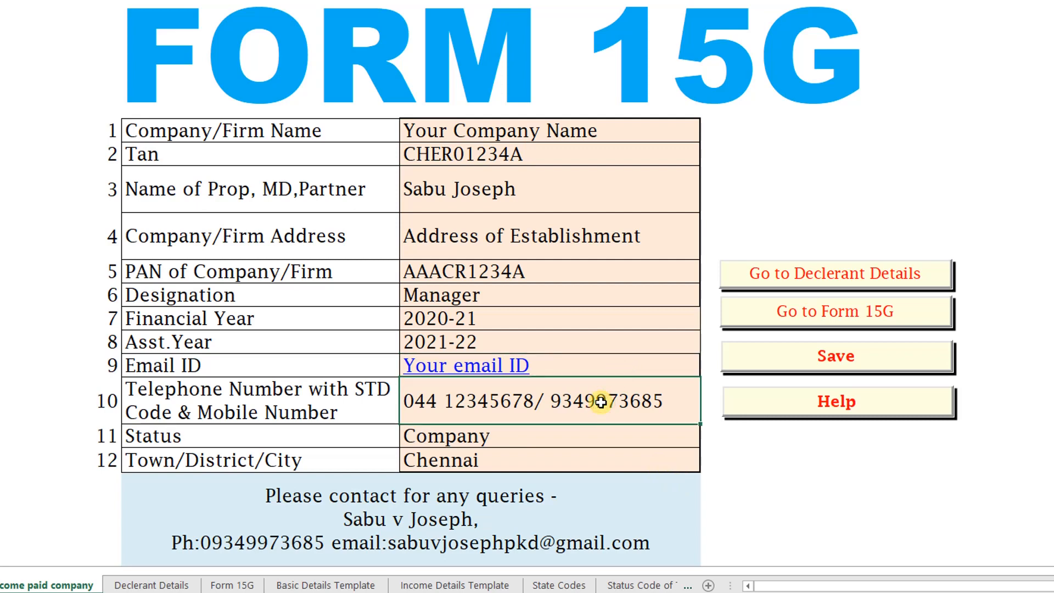
pyautogui.click(519, 439)
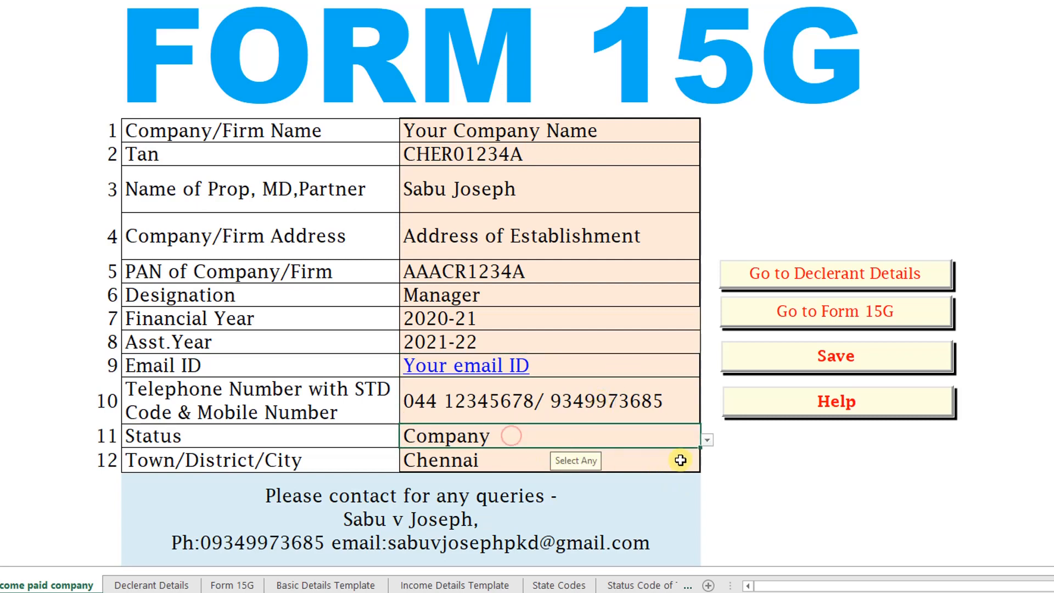
pyautogui.click(708, 439)
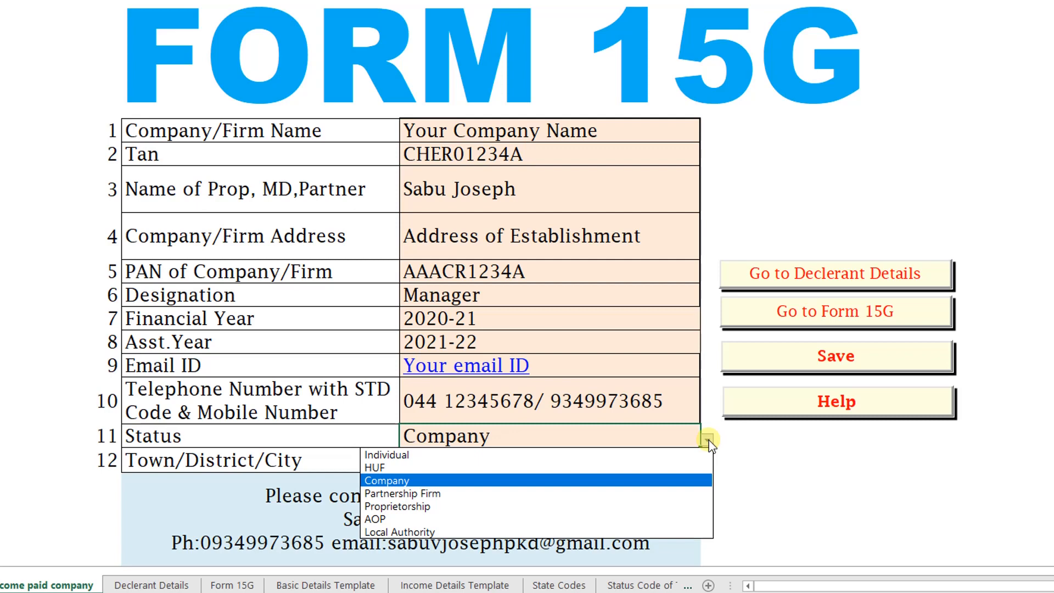
pyautogui.click(708, 441)
pyautogui.click(496, 462)
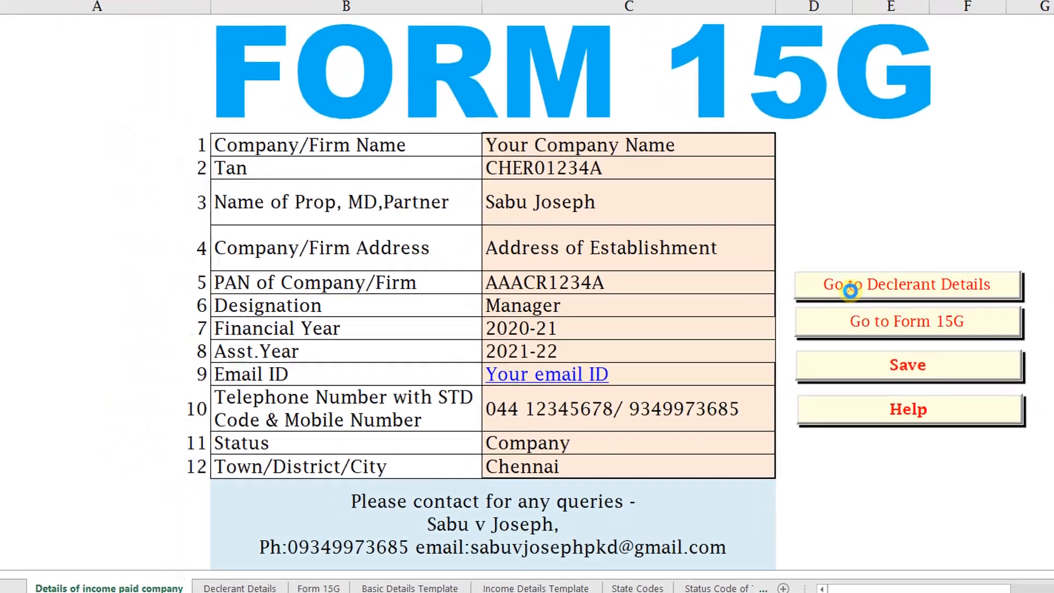
# - Go to the Declerant Details sheet and select the first declarant's date of birth
pyautogui.click(766, 280)
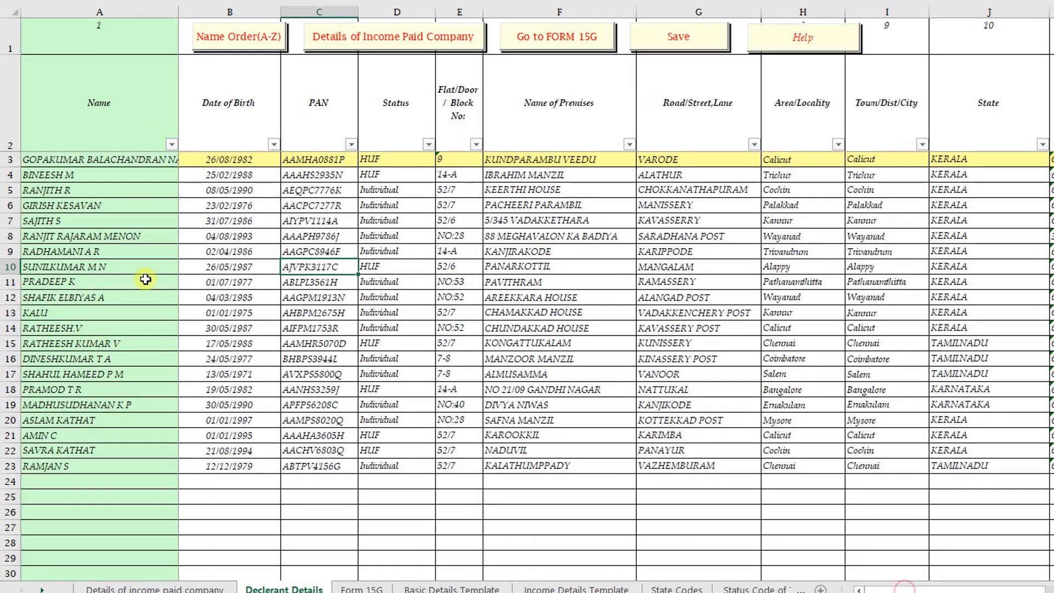
pyautogui.click(100, 160)
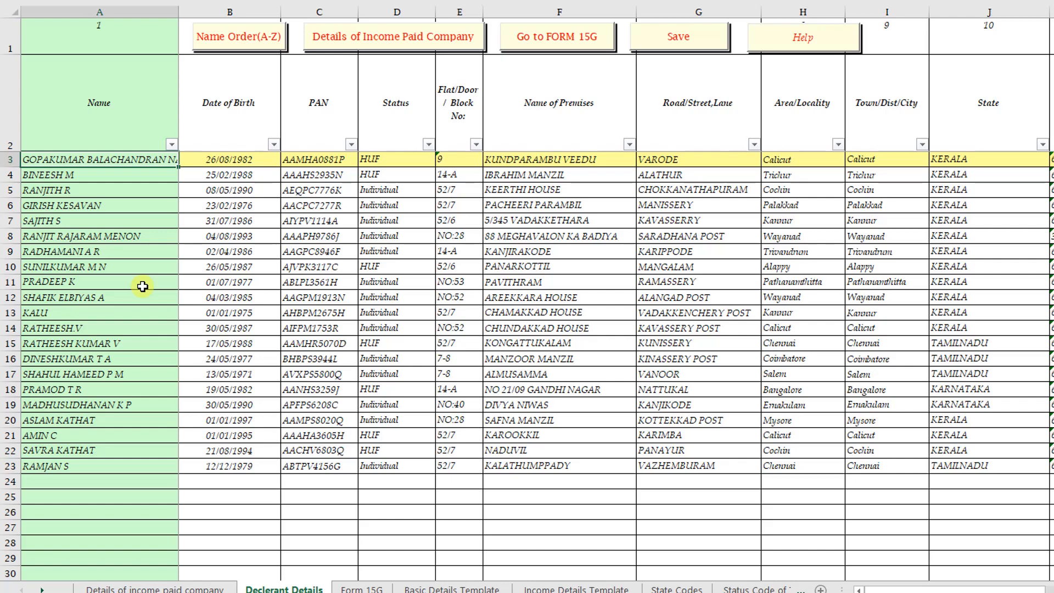
pyautogui.press('Right')
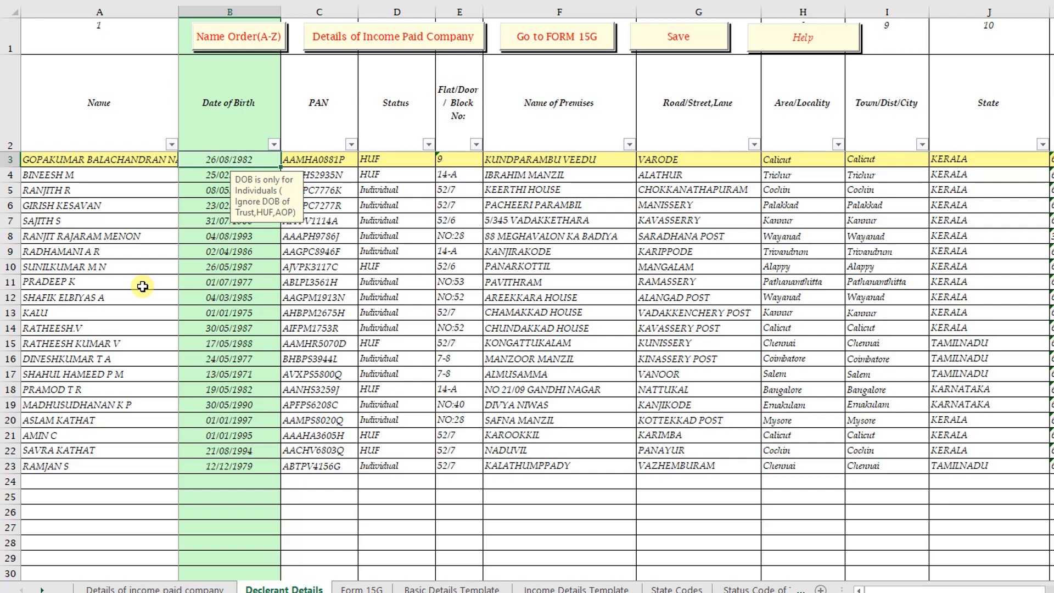
# - Change the birth year to 1920, get the Senior Citizen warning, and keep 26/08/1982
pyautogui.press('F2')
pyautogui.press('BackSpace')
pyautogui.press('BackSpace')
pyautogui.write('20')
pyautogui.press('Return')
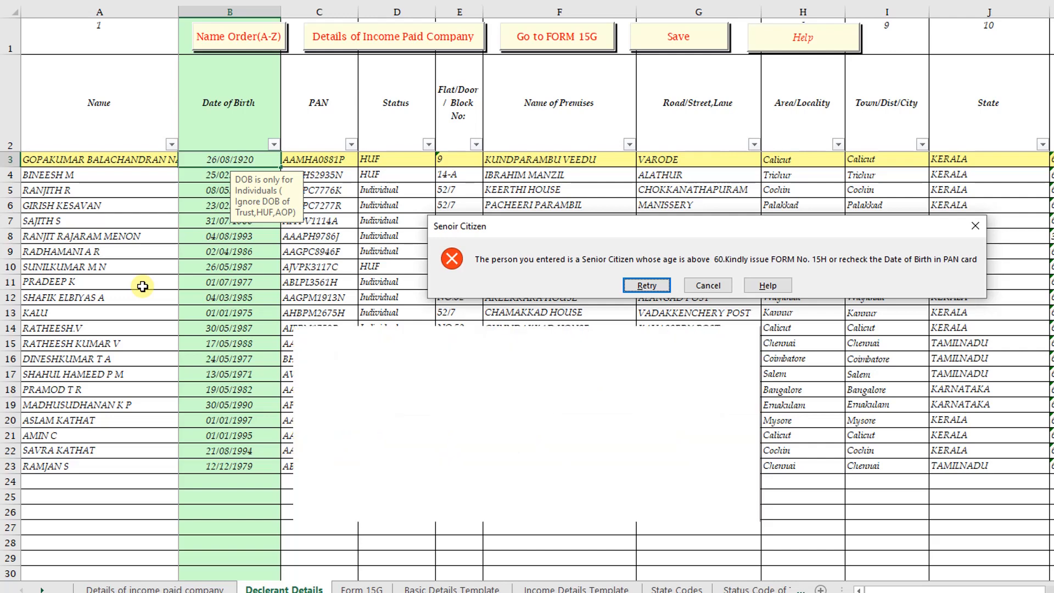
pyautogui.press('Return')
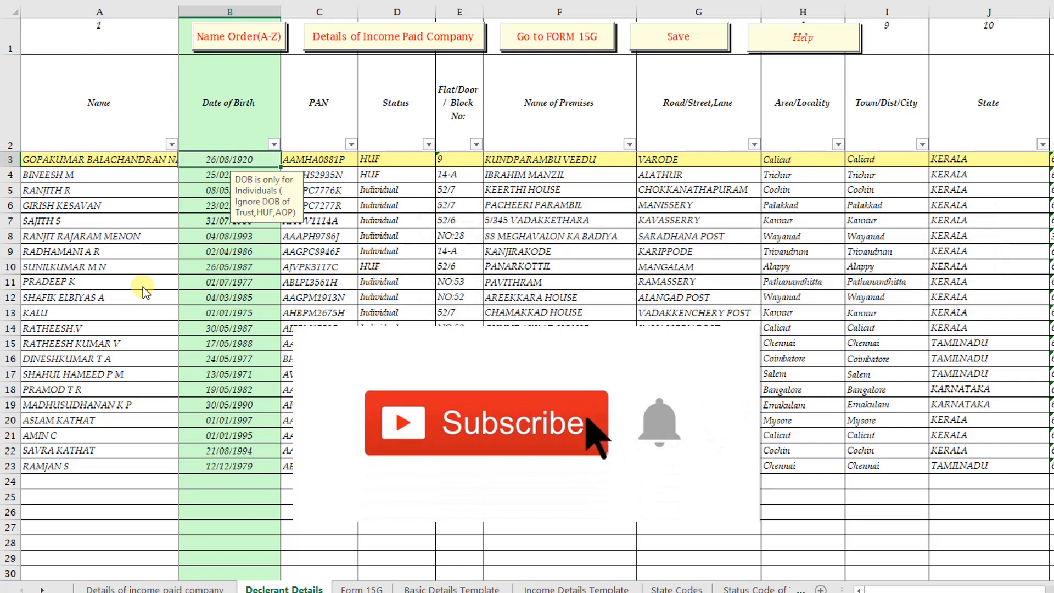
pyautogui.press('Right')
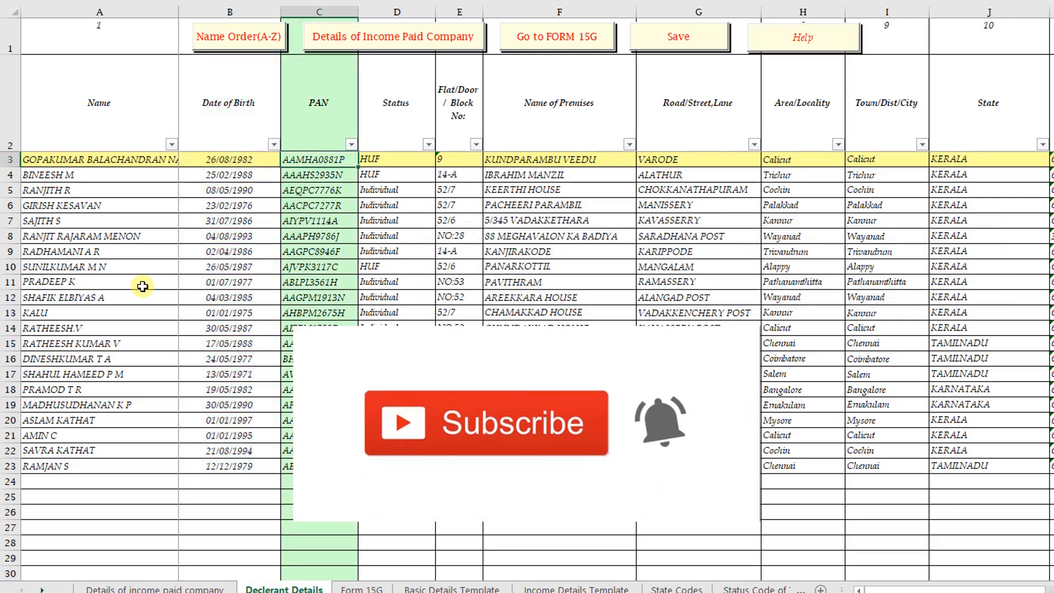
pyautogui.press('Right')
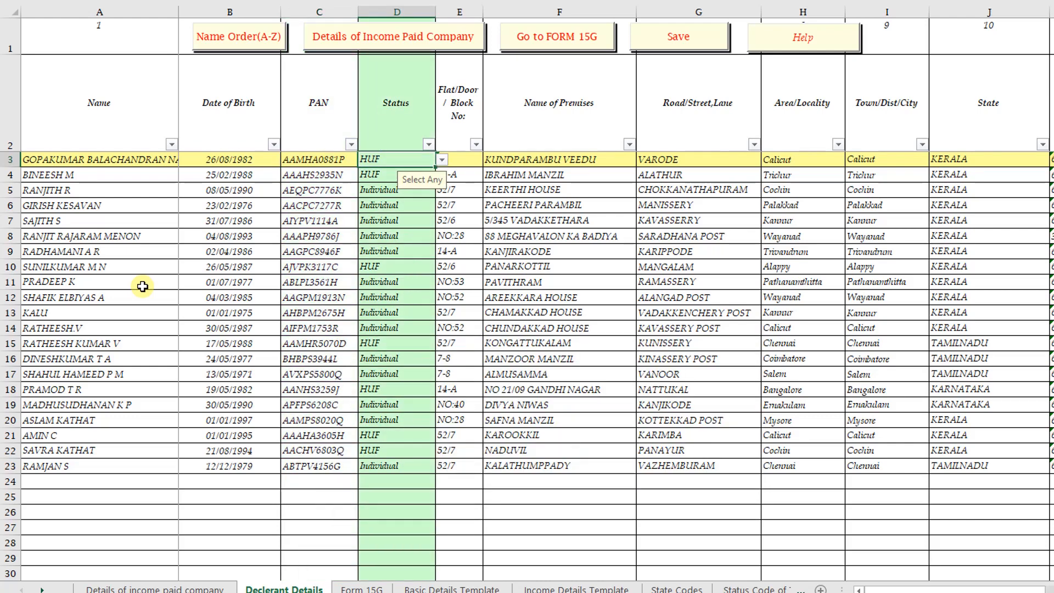
pyautogui.press('Right')
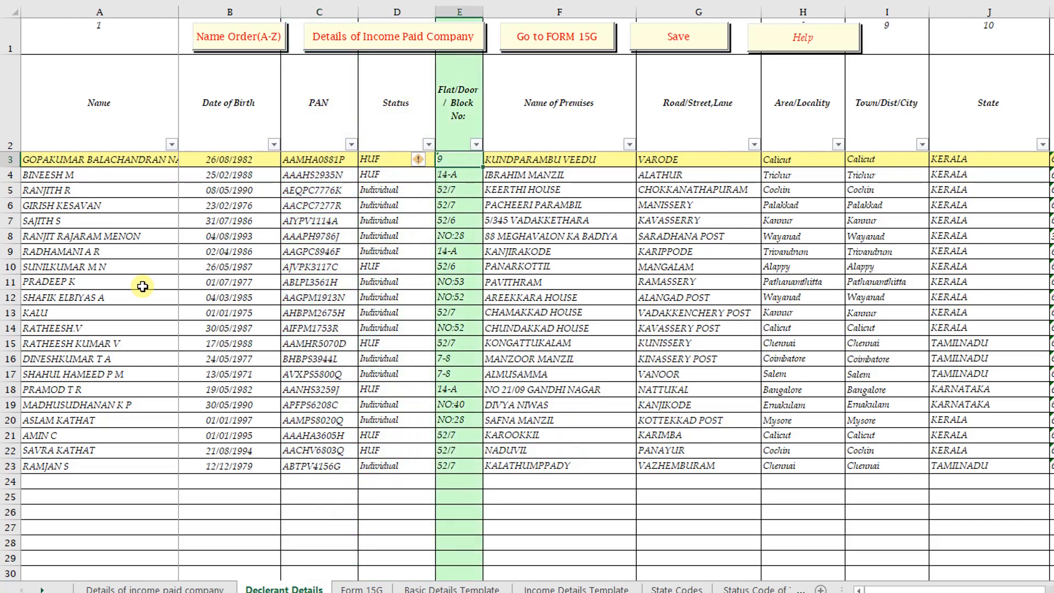
pyautogui.press('Right')
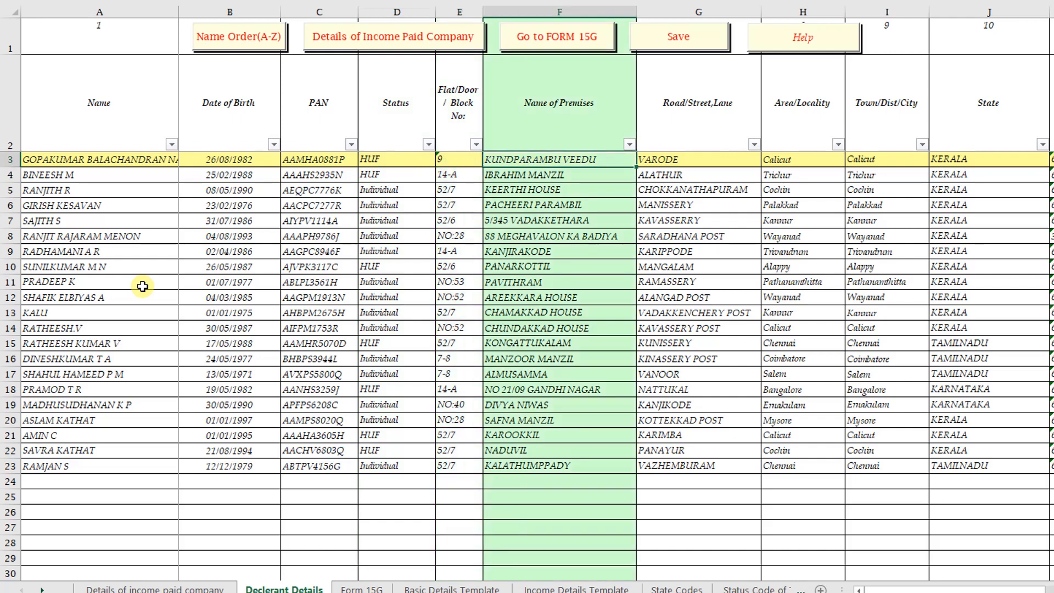
pyautogui.press('Right')
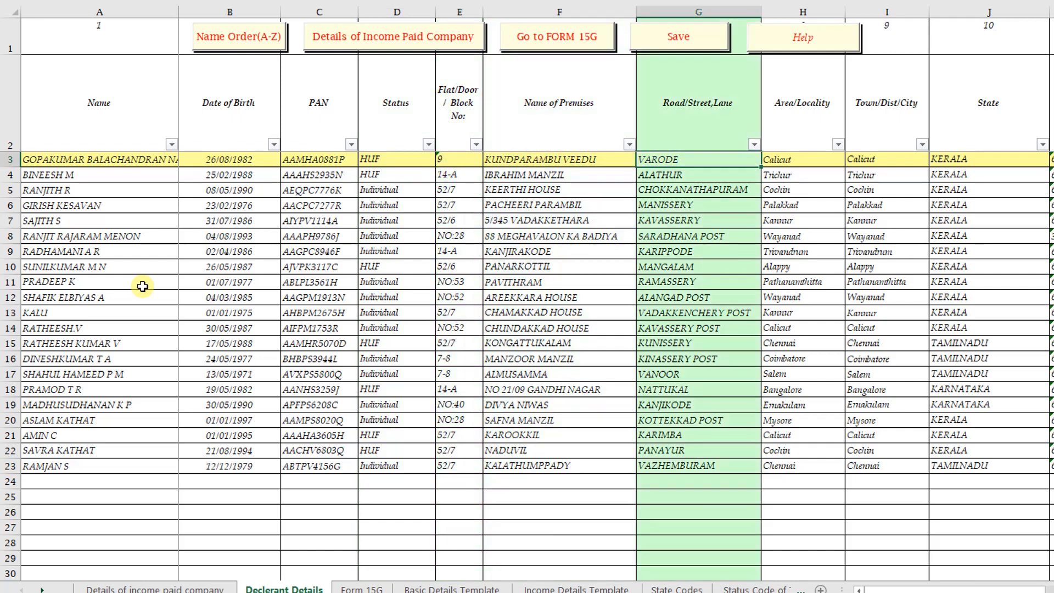
pyautogui.press('Right')
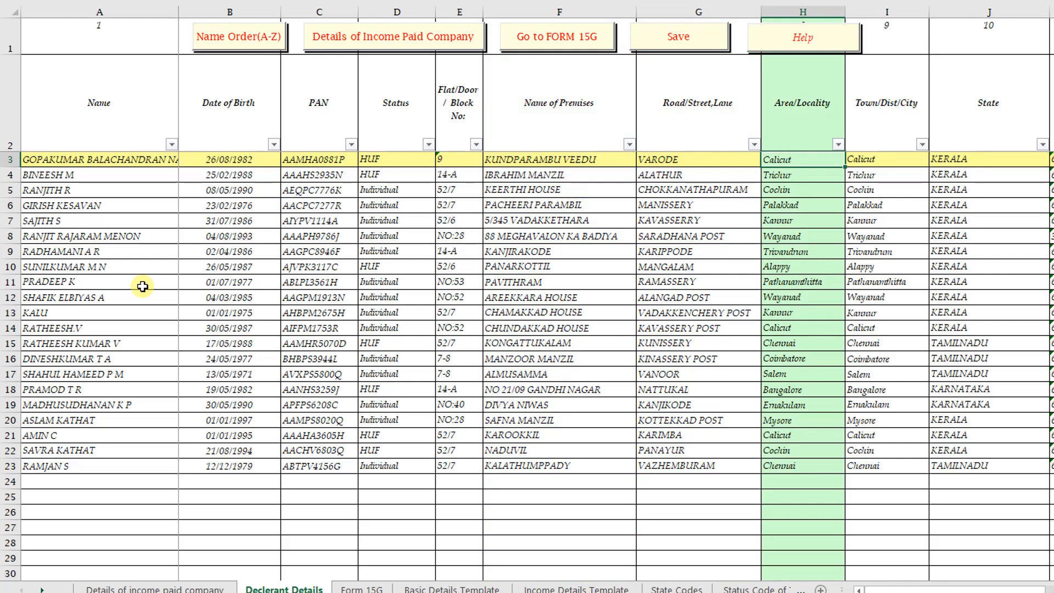
pyautogui.press('Right')
pyautogui.press('Right')
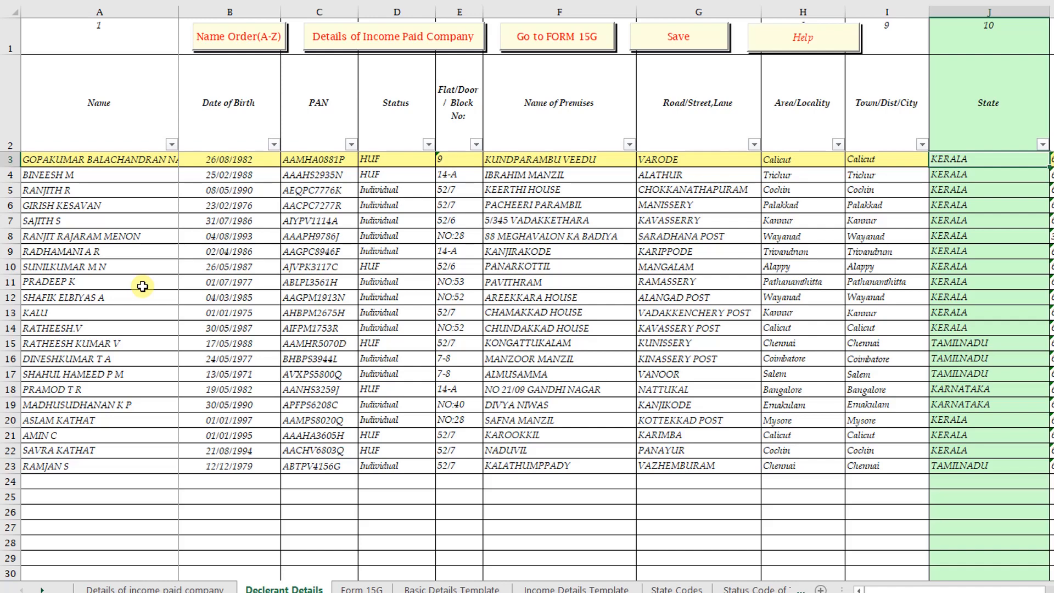
pyautogui.press('Right')
pyautogui.press('Right')
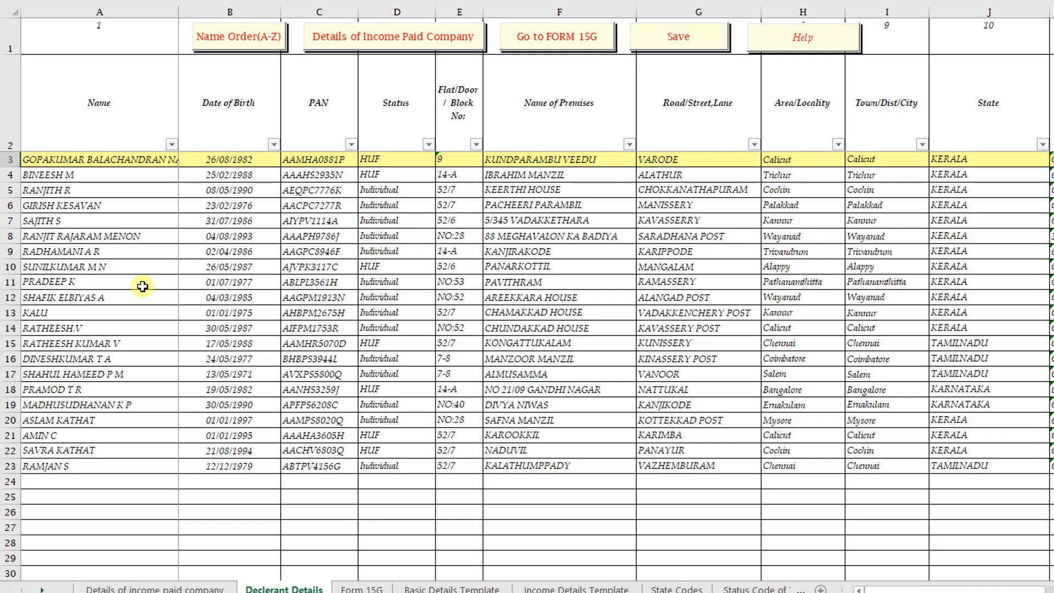
pyautogui.press('Right')
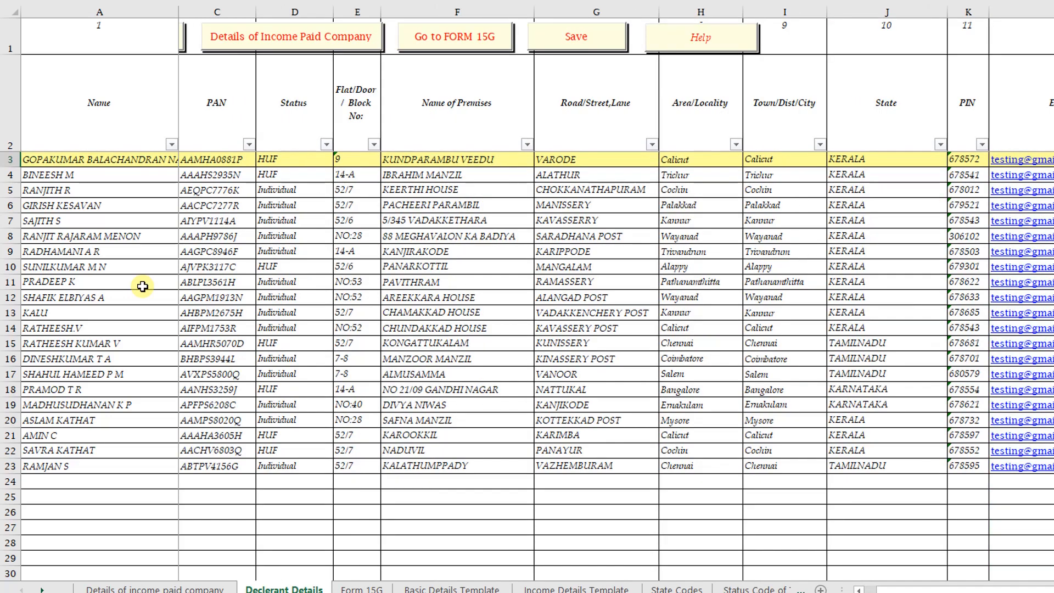
pyautogui.click(554, 162)
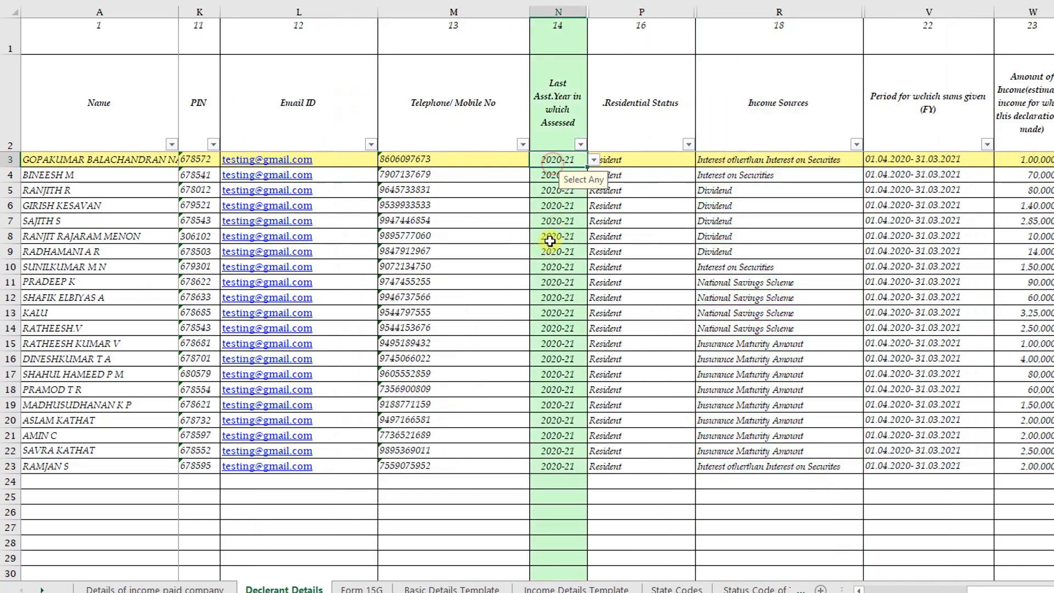
pyautogui.click(594, 159)
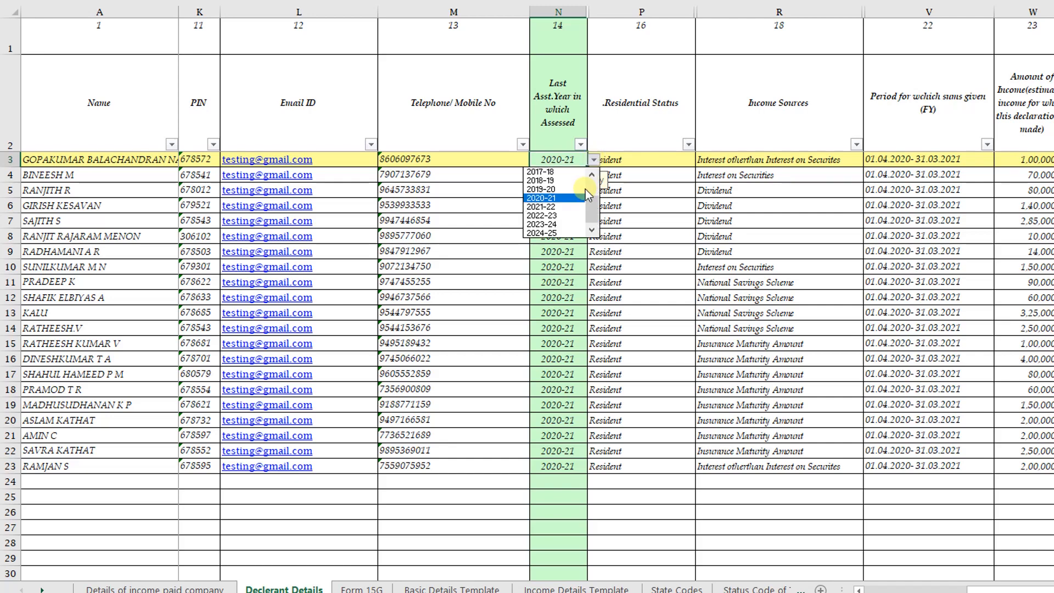
pyautogui.click(560, 199)
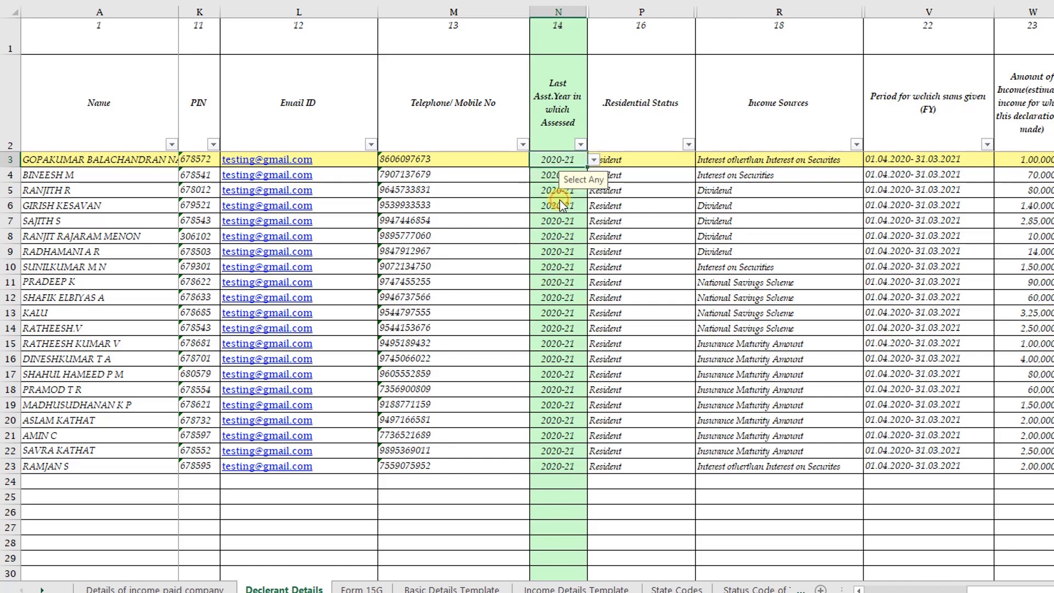
pyautogui.click(645, 161)
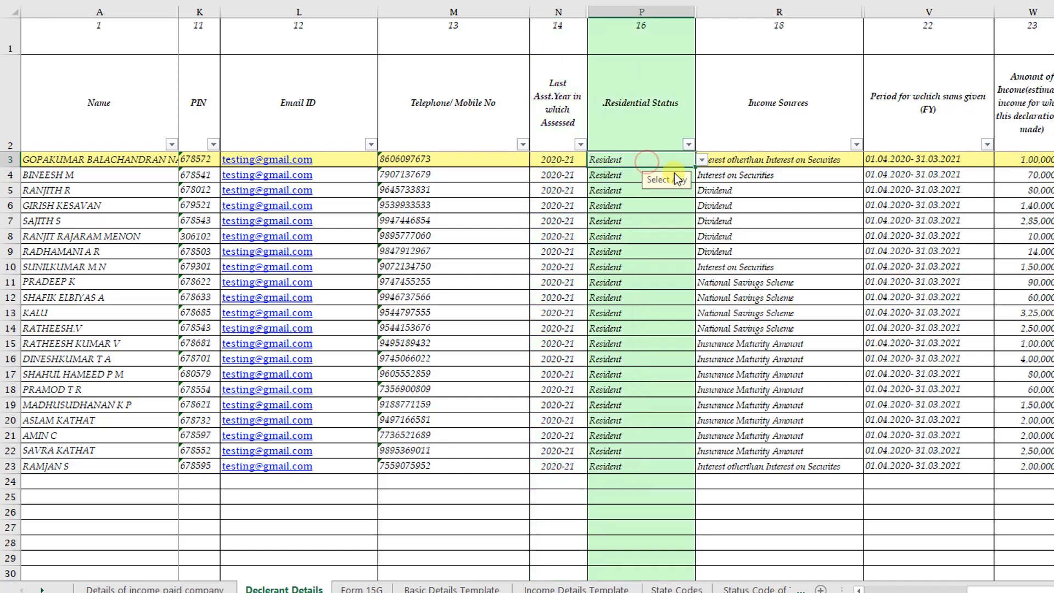
pyautogui.click(701, 160)
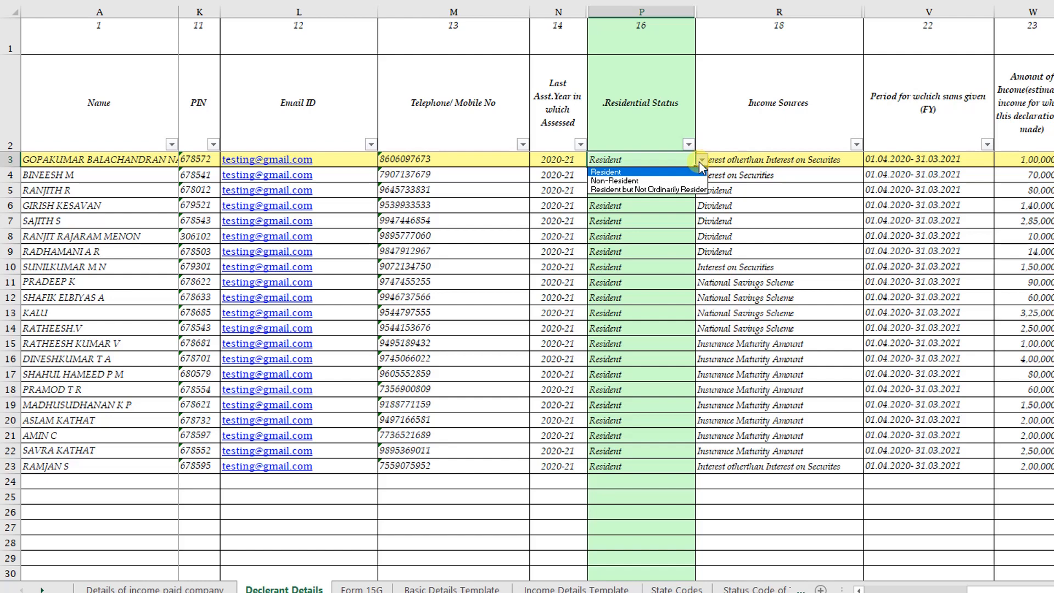
pyautogui.click(699, 162)
pyautogui.click(782, 161)
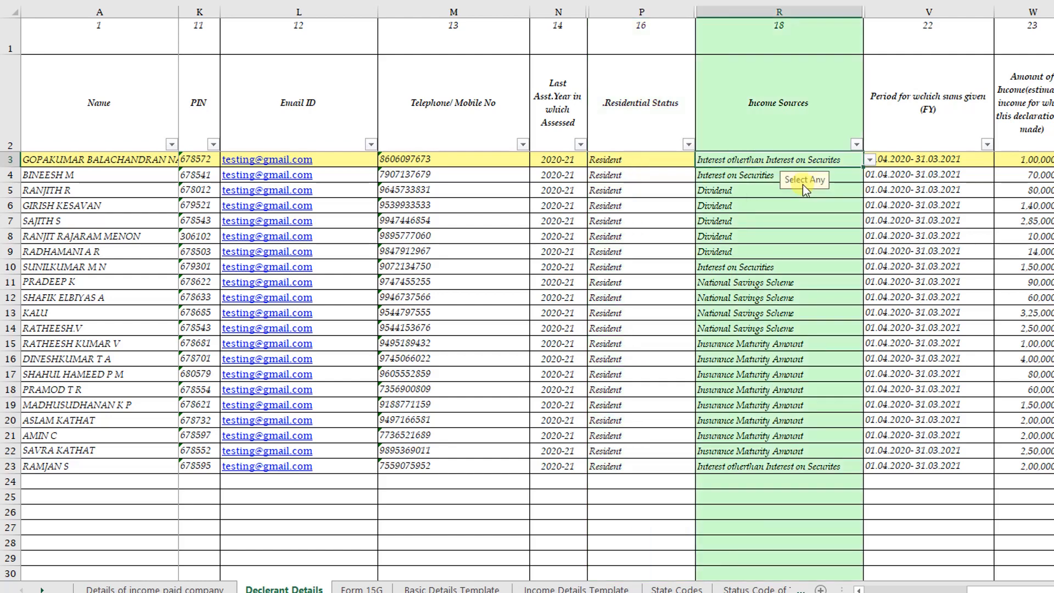
pyautogui.click(869, 160)
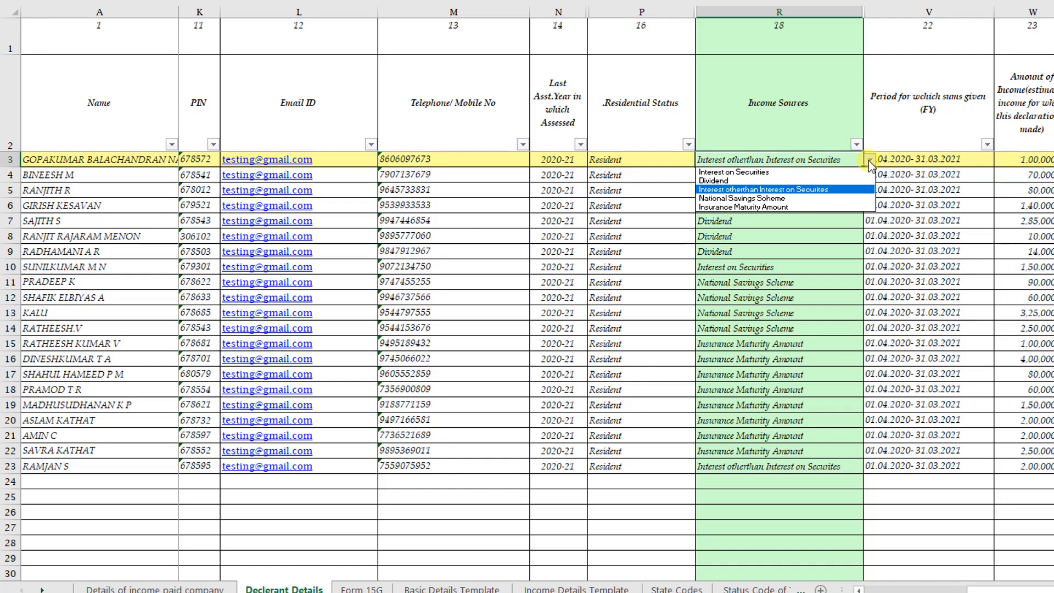
pyautogui.click(870, 163)
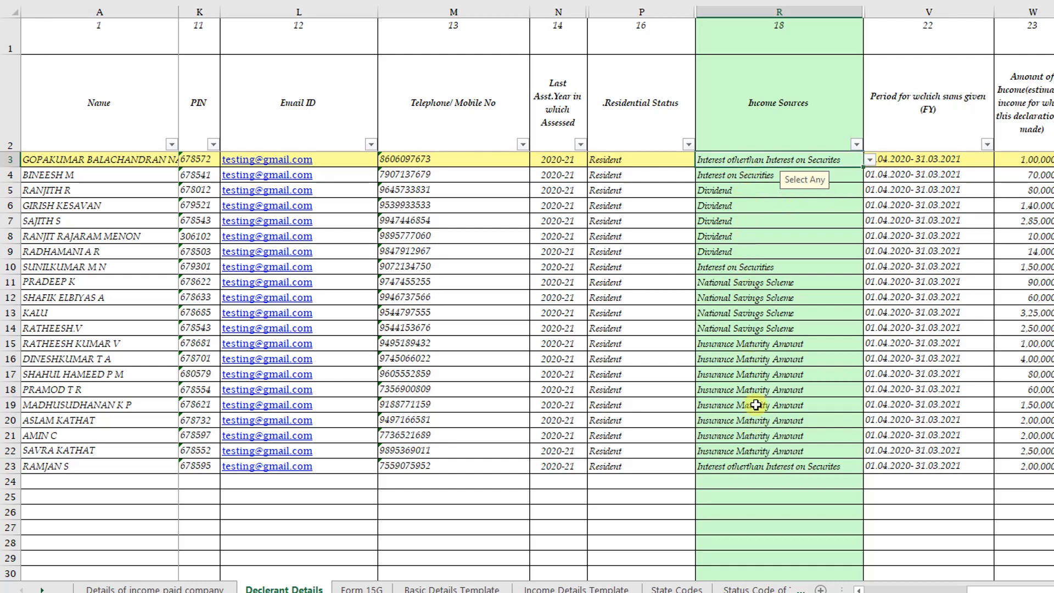
pyautogui.press('Tab')
pyautogui.hscroll(3, 1026, 568)
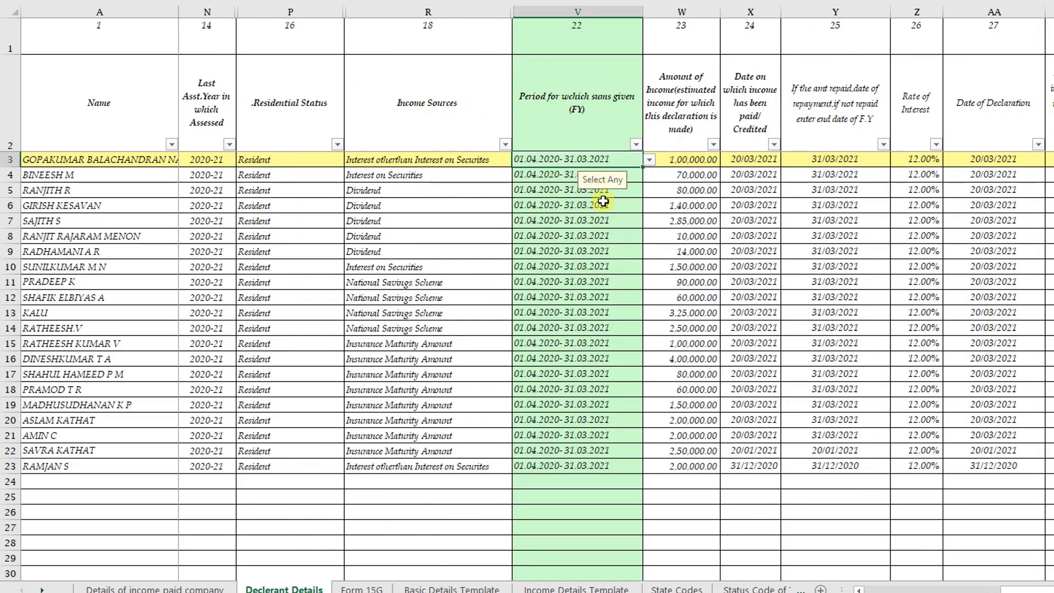
pyautogui.click(648, 160)
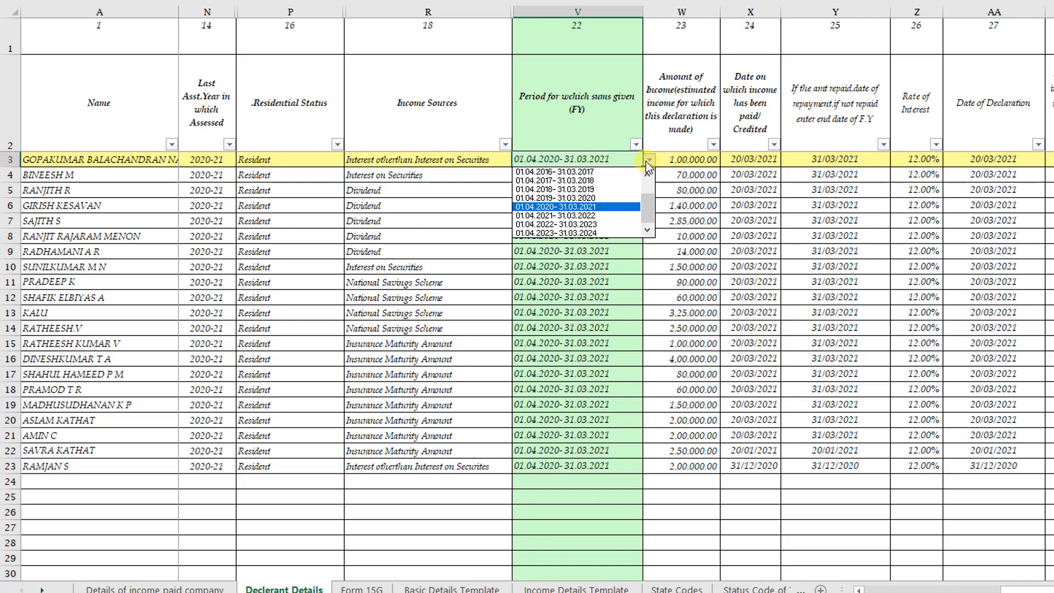
pyautogui.click(585, 209)
pyautogui.press('Right')
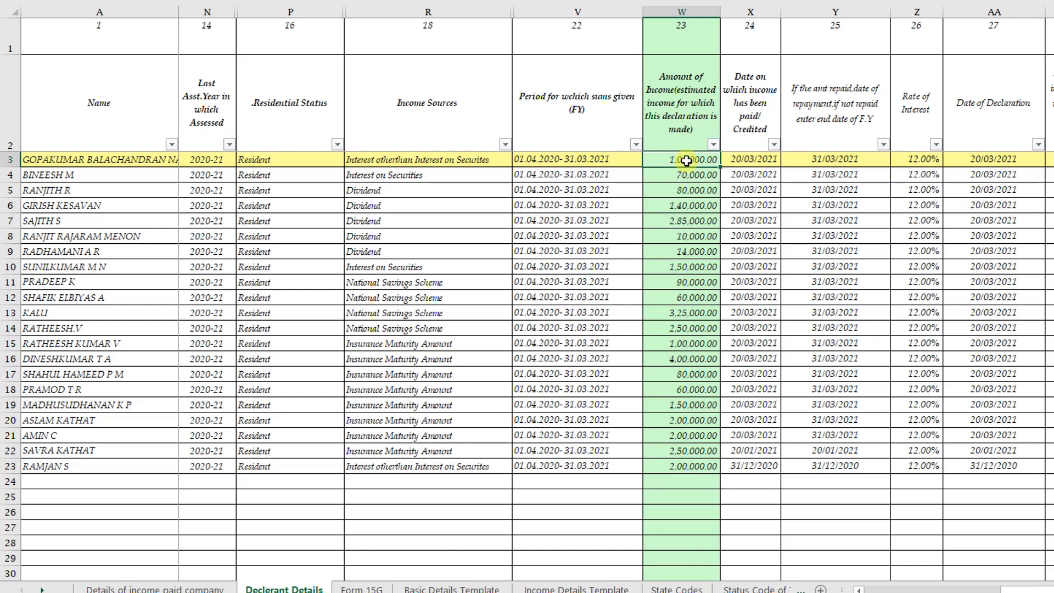
pyautogui.click(752, 160)
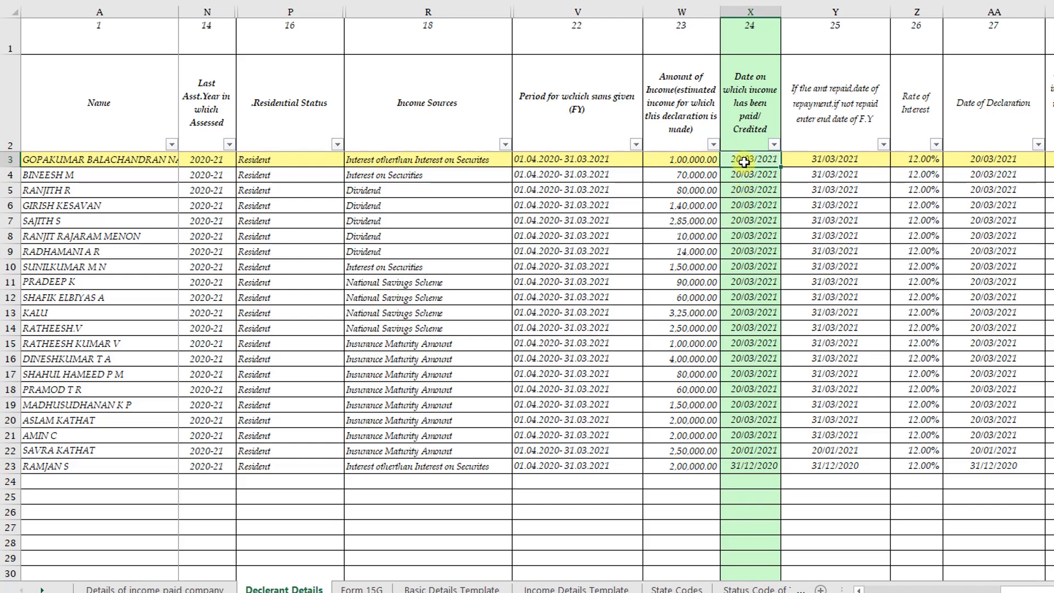
pyautogui.click(823, 161)
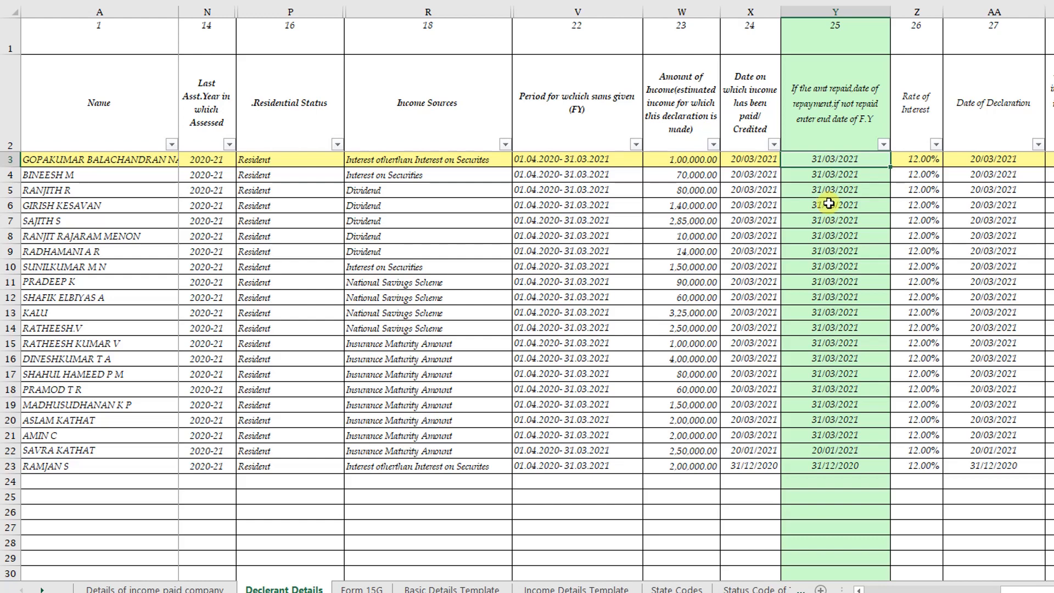
pyautogui.moveTo(832, 159); pyautogui.dragTo(836, 435)
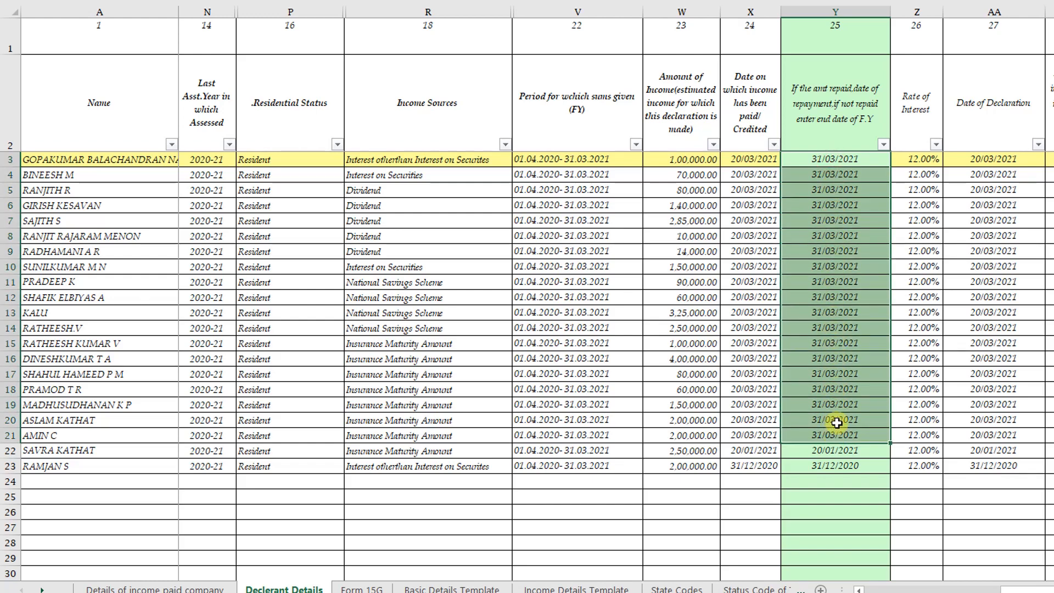
pyautogui.click(837, 451)
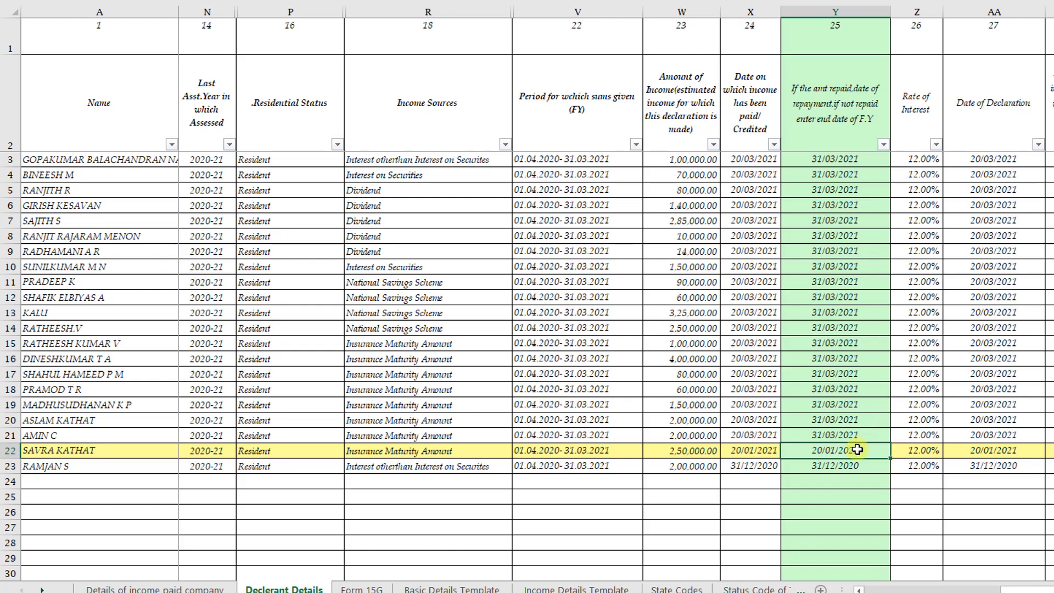
pyautogui.click(850, 465)
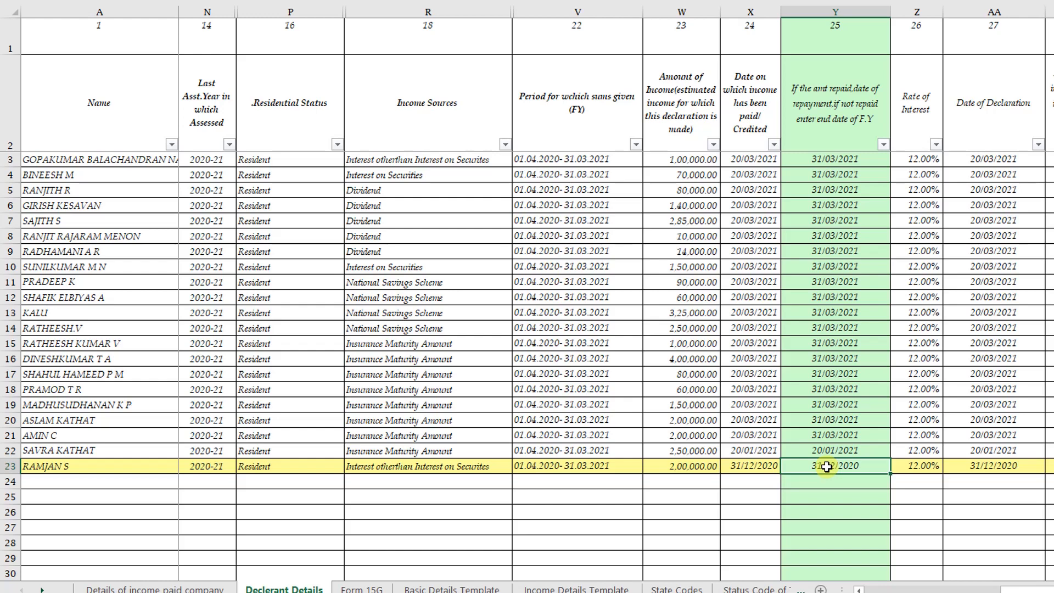
pyautogui.click(916, 159)
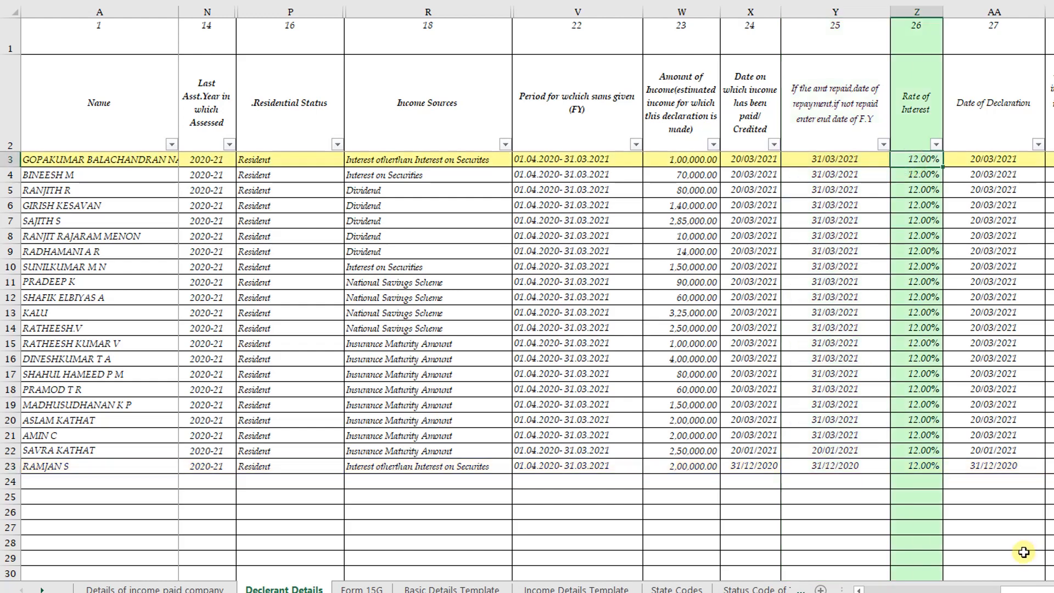
pyautogui.hscroll(2, 1028, 589)
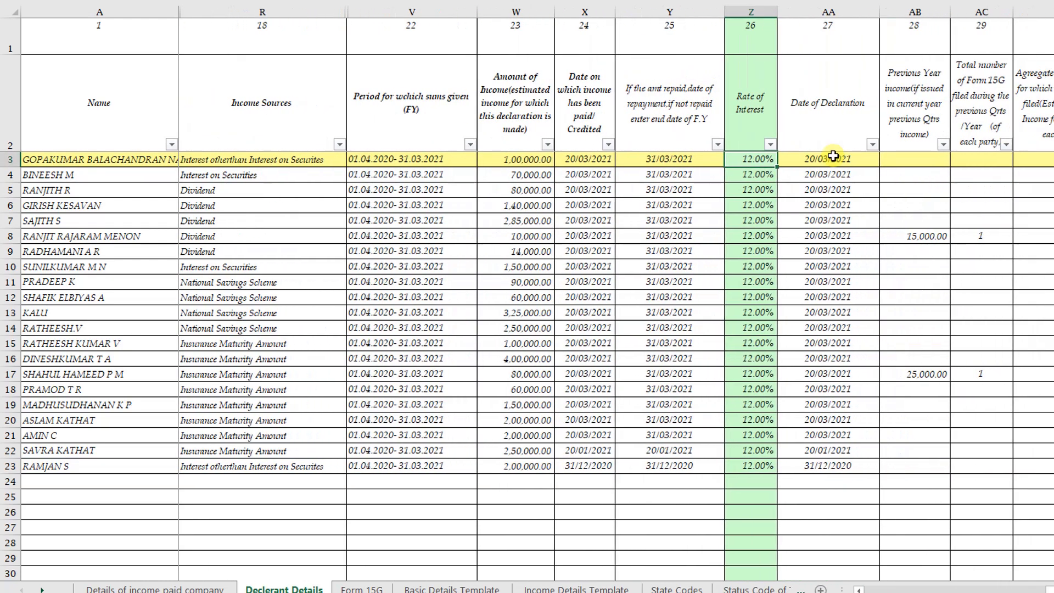
pyautogui.click(828, 159)
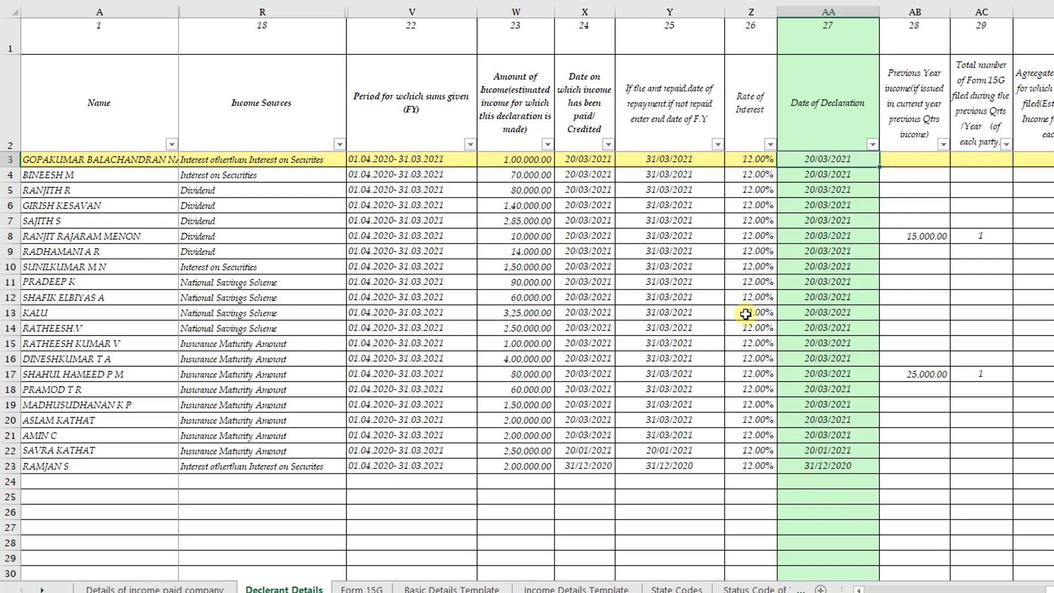
pyautogui.click(911, 159)
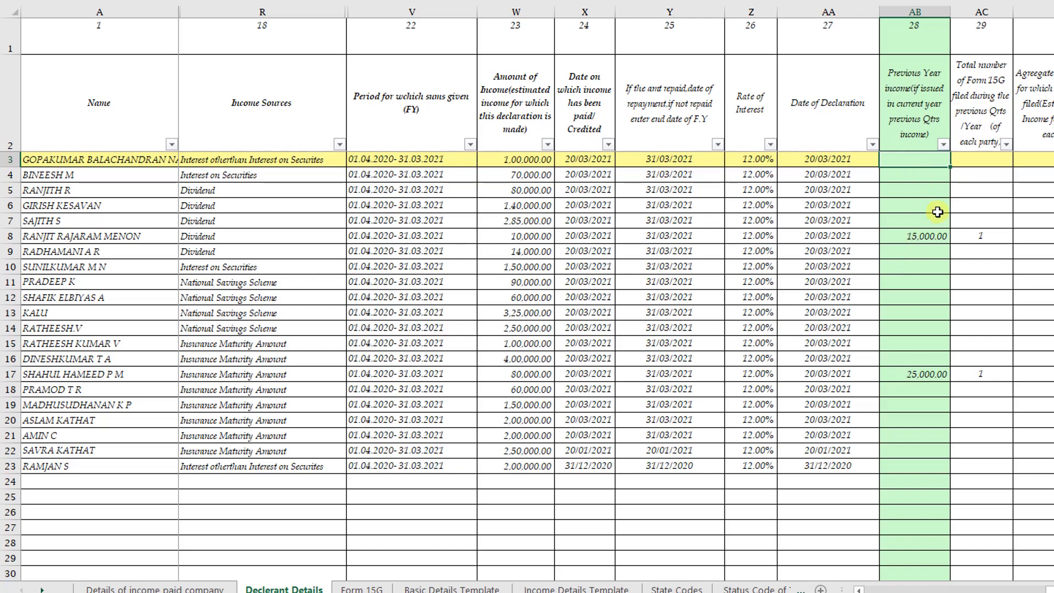
pyautogui.click(969, 160)
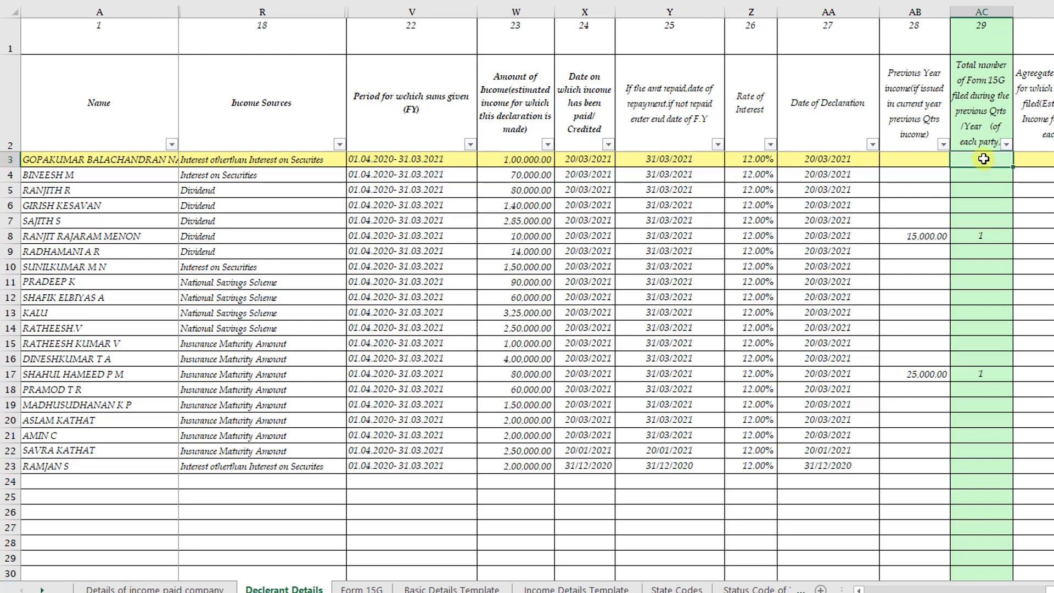
pyautogui.click(1048, 163)
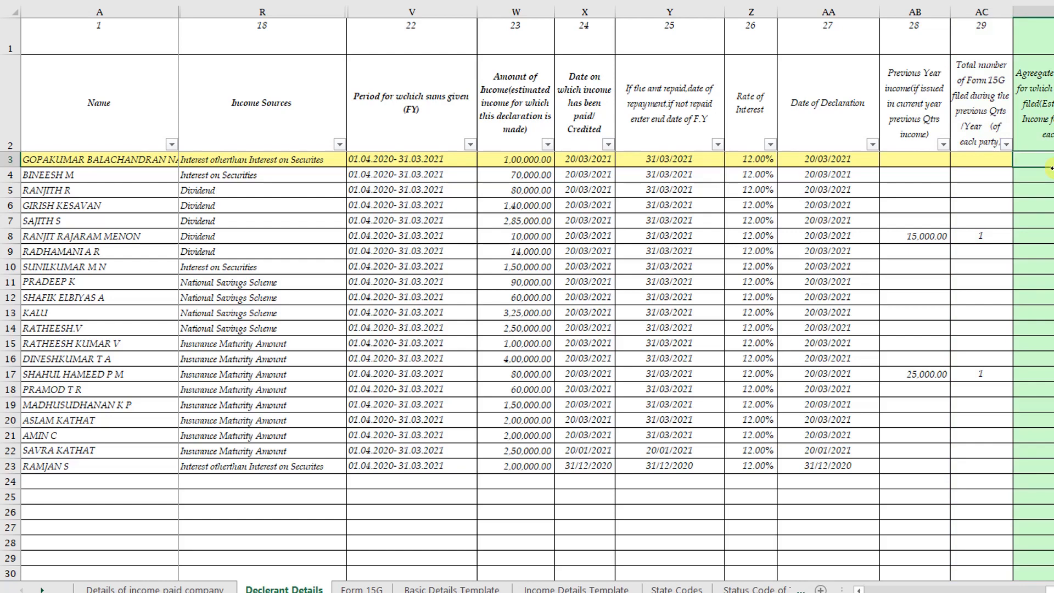
pyautogui.click(519, 160)
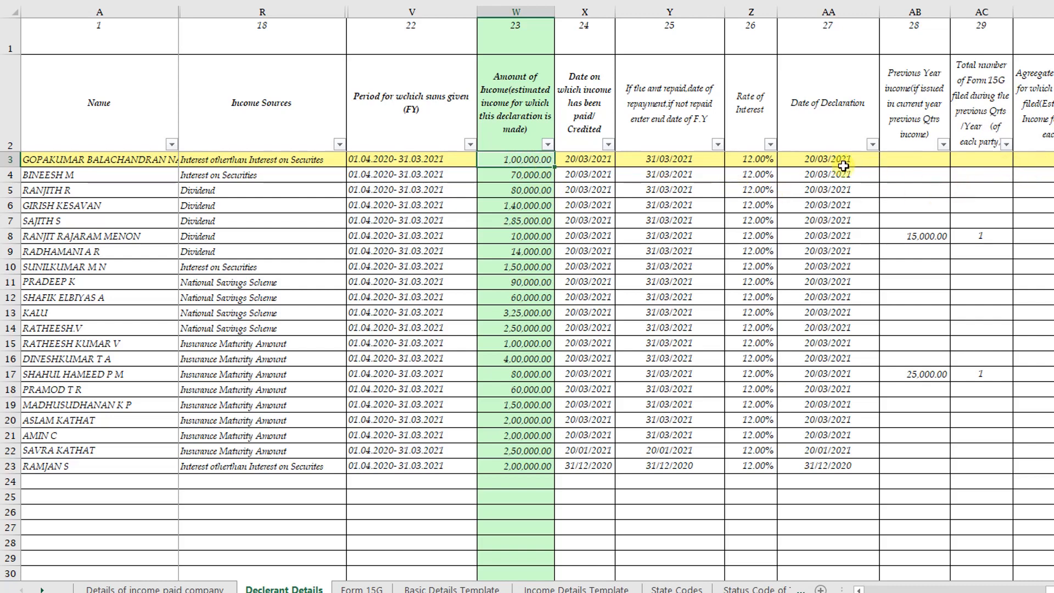
pyautogui.click(919, 231)
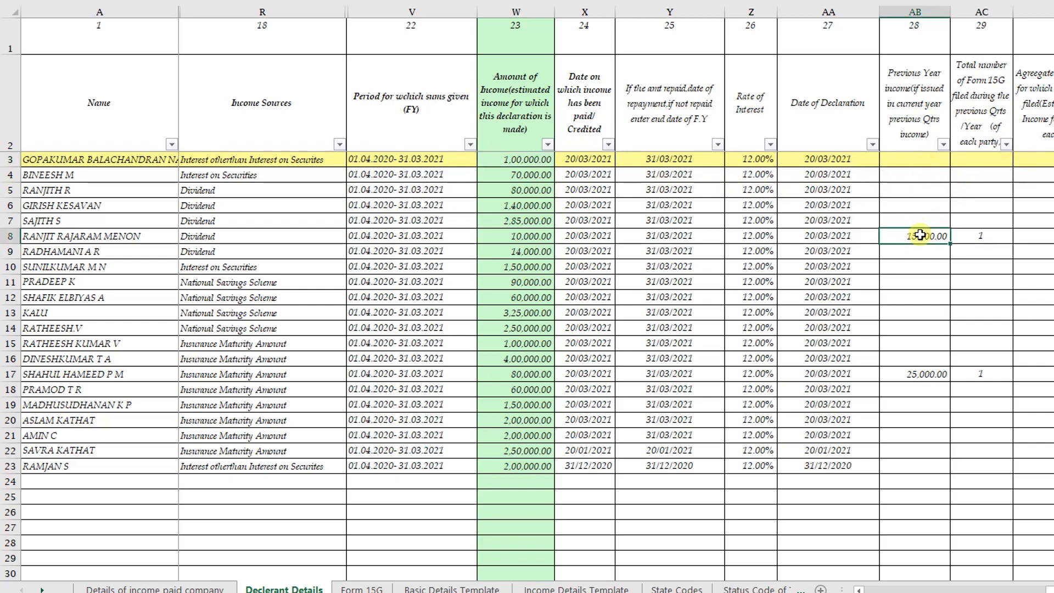
pyautogui.click(529, 232)
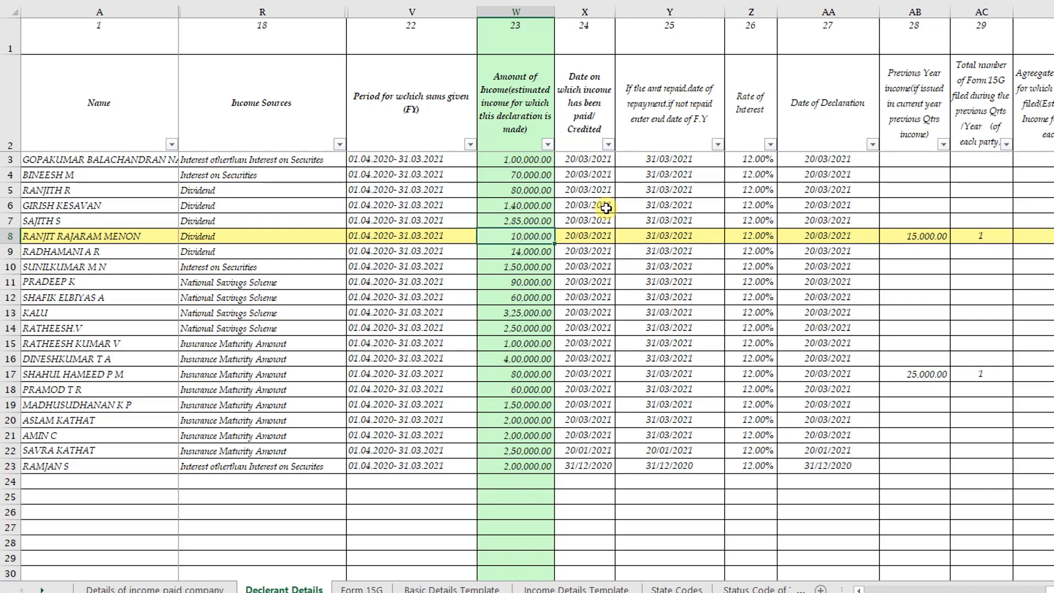
pyautogui.click(925, 239)
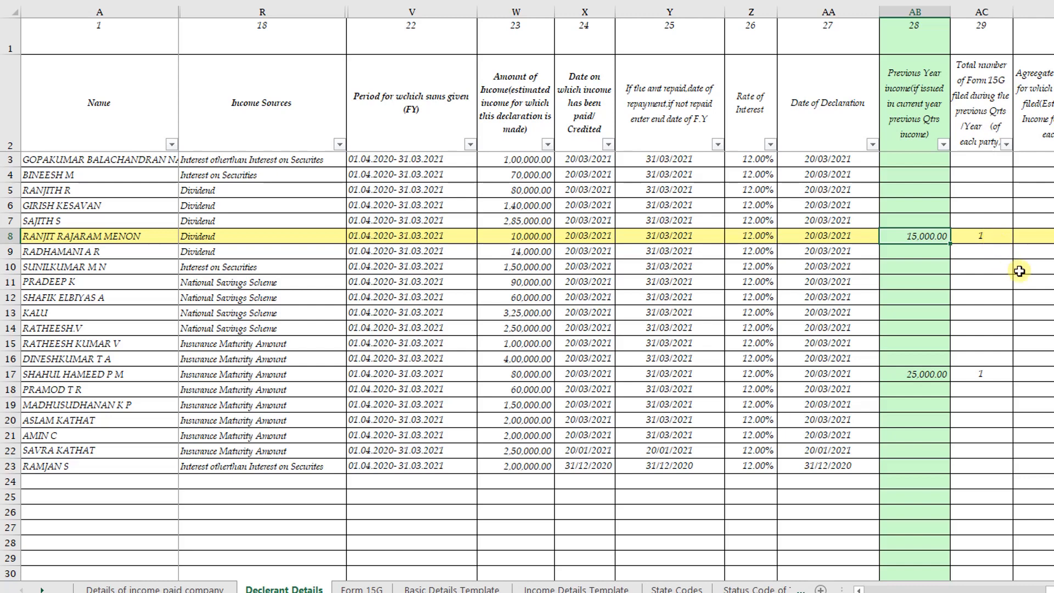
pyautogui.click(983, 235)
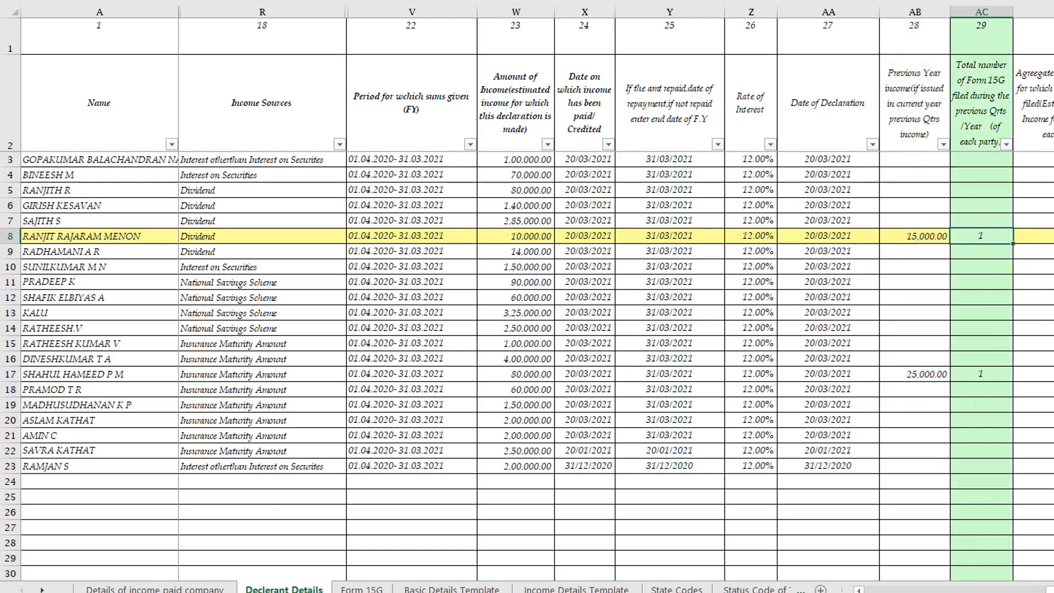
pyautogui.click(1043, 236)
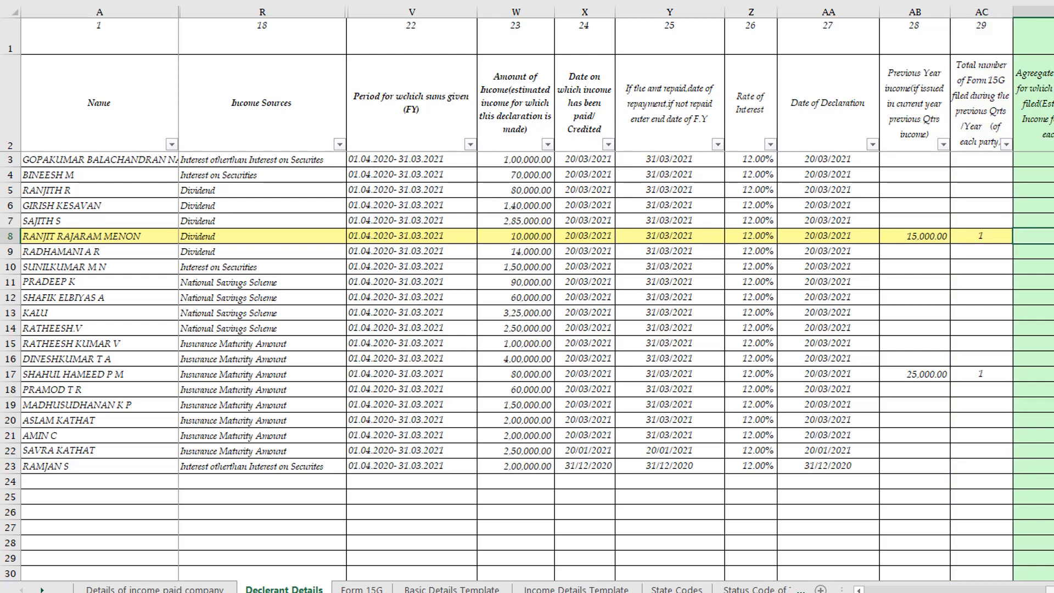
pyautogui.click(519, 236)
pyautogui.click(927, 237)
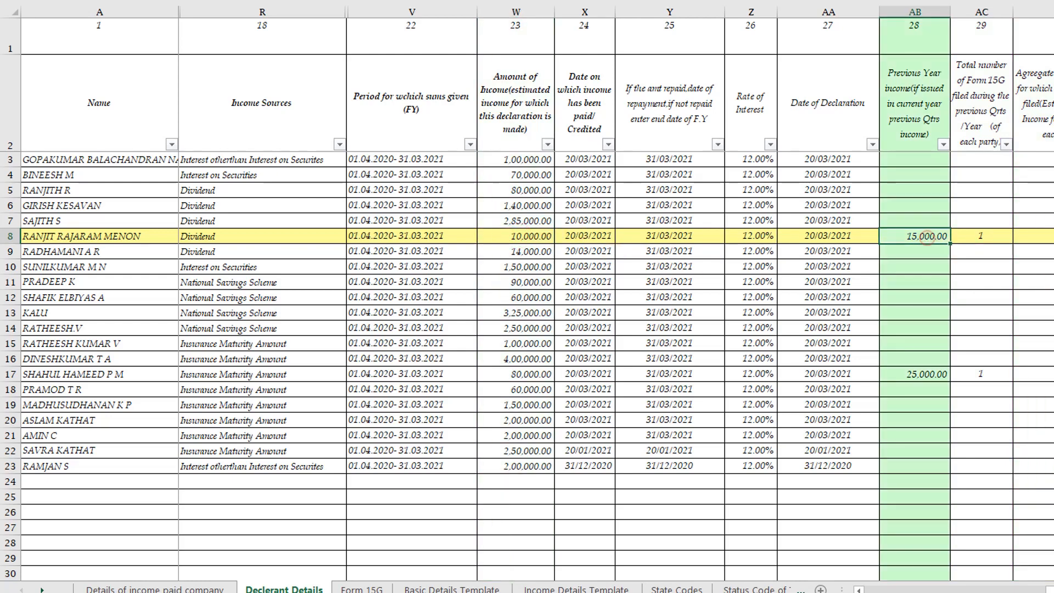
pyautogui.click(1034, 236)
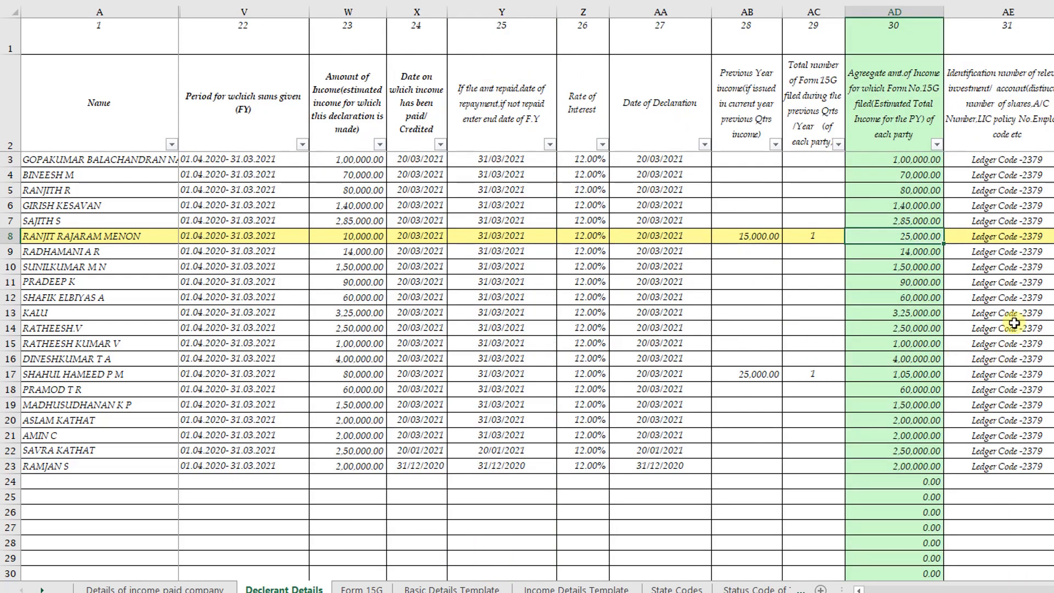
pyautogui.click(1000, 237)
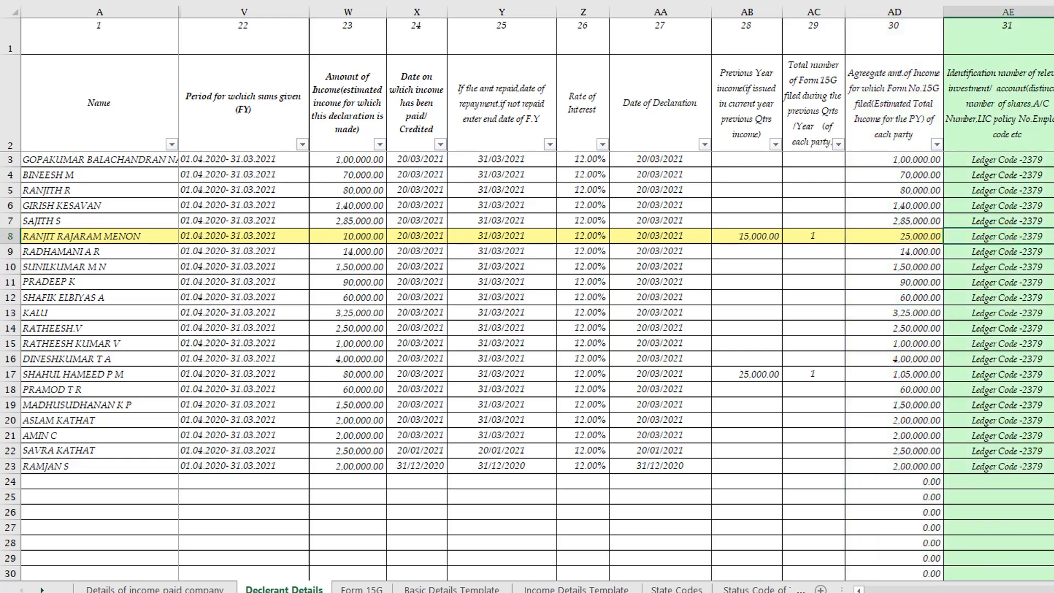
pyautogui.hscroll(3, 924, 382)
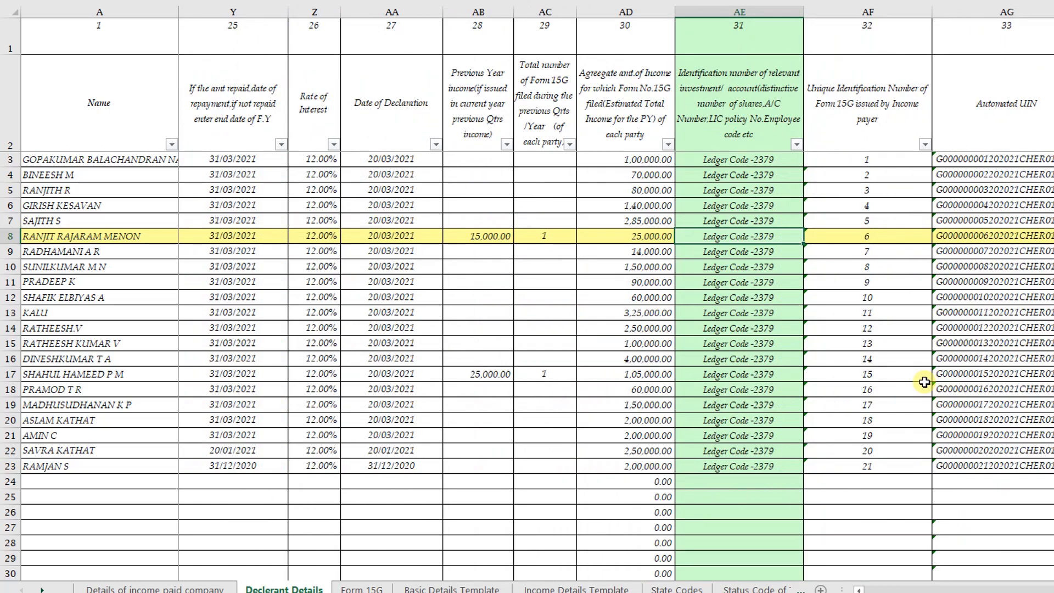
pyautogui.click(872, 160)
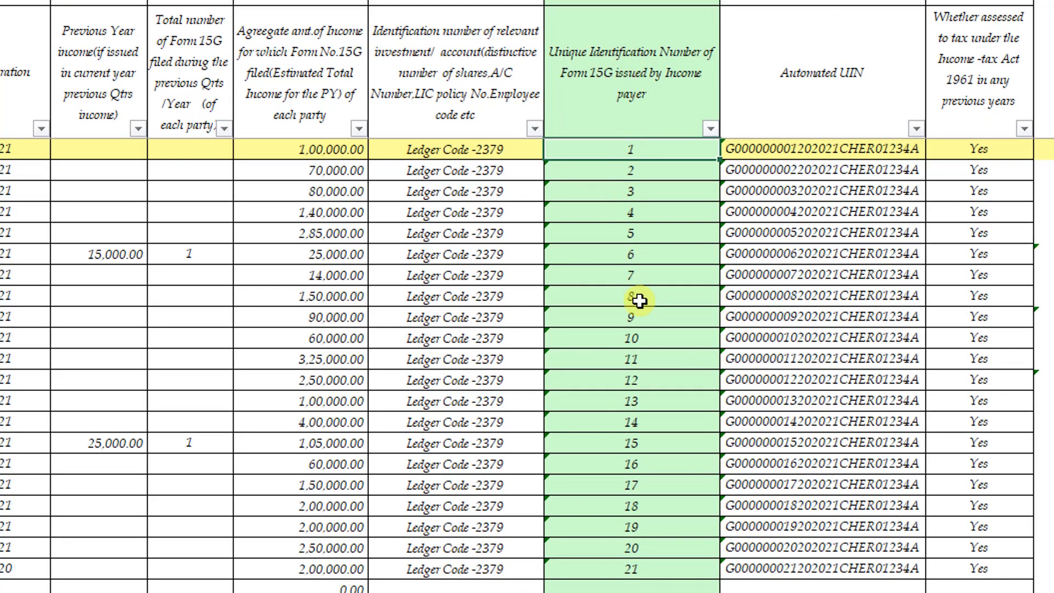
# - Clear the UIN numbers 1 to 21 and enter 1 as the first UIN
pyautogui.keyDown('shift'); pyautogui.click(656, 585); pyautogui.keyUp('shift')
pyautogui.press('Delete')
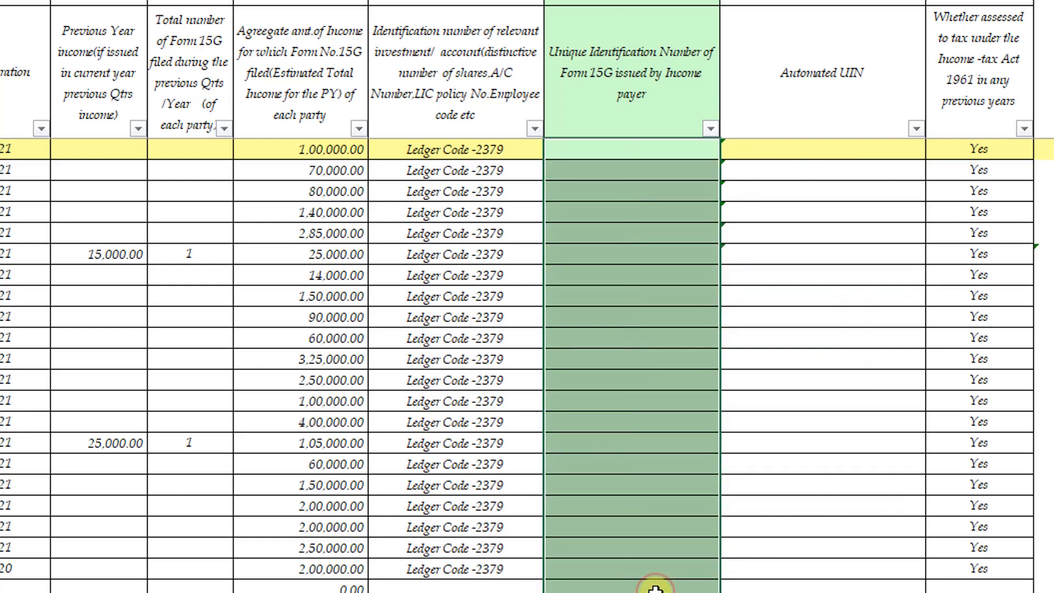
pyautogui.click(600, 144)
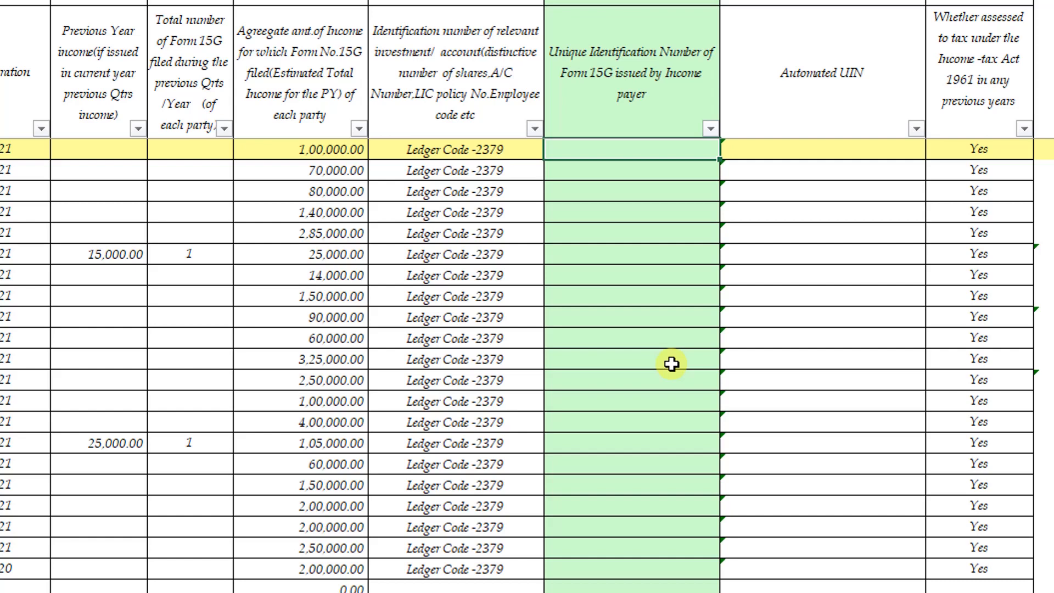
pyautogui.write('1')
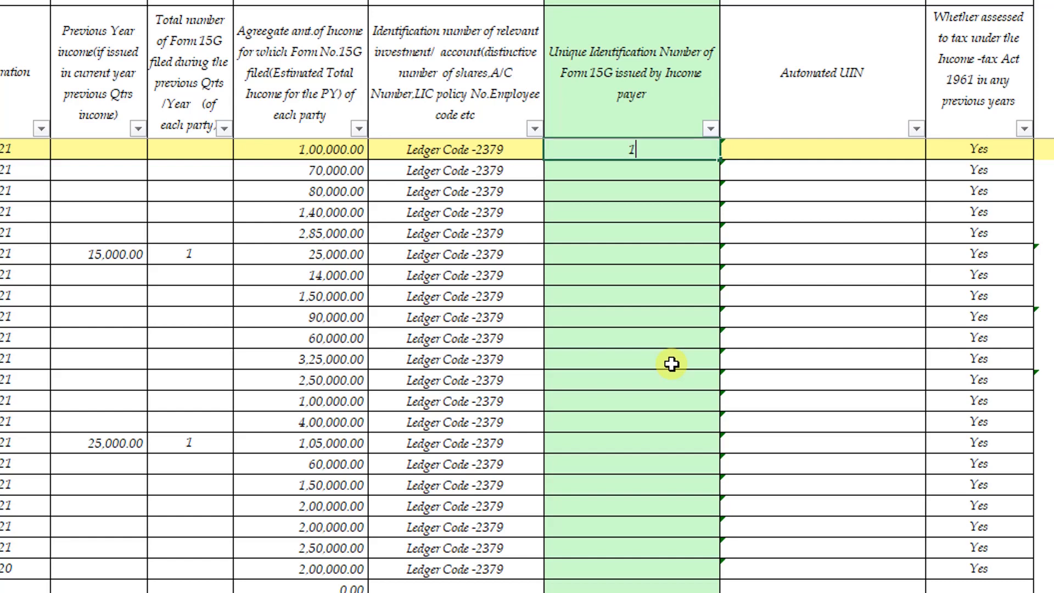
pyautogui.press('Return')
pyautogui.press('Up')
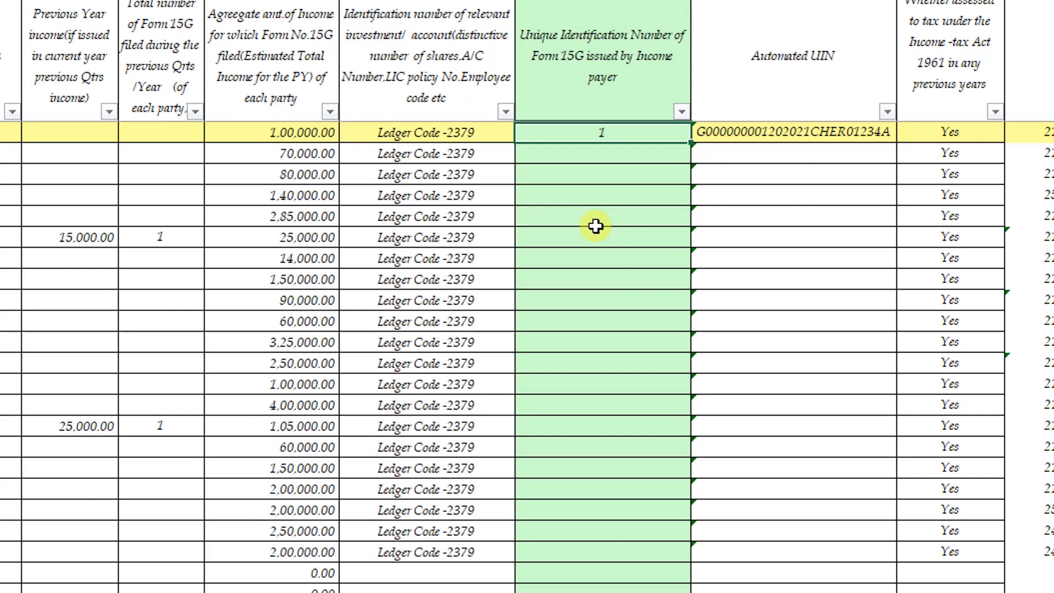
pyautogui.press('Right')
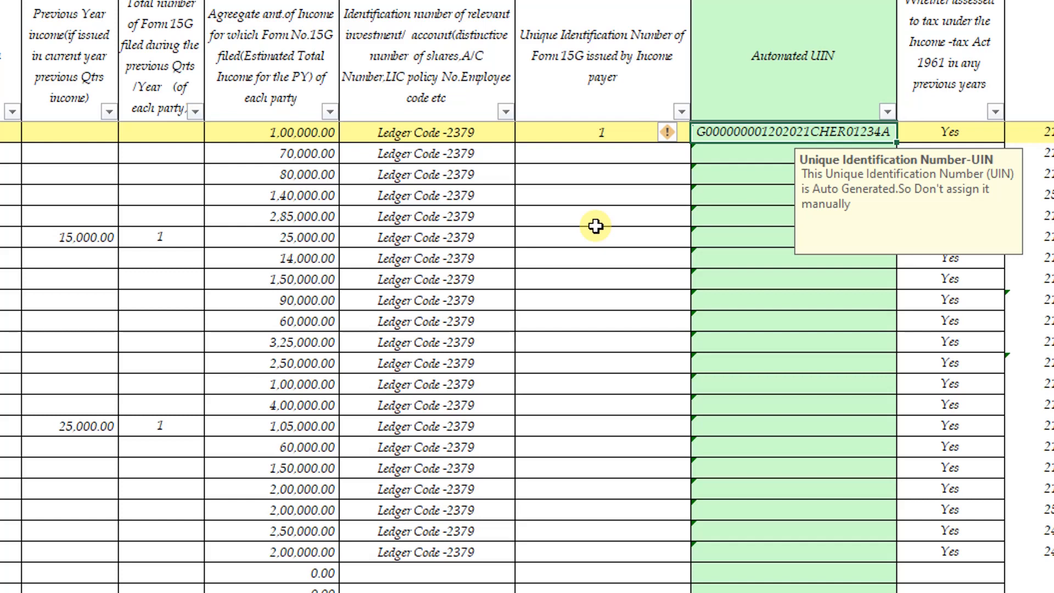
pyautogui.press('Left')
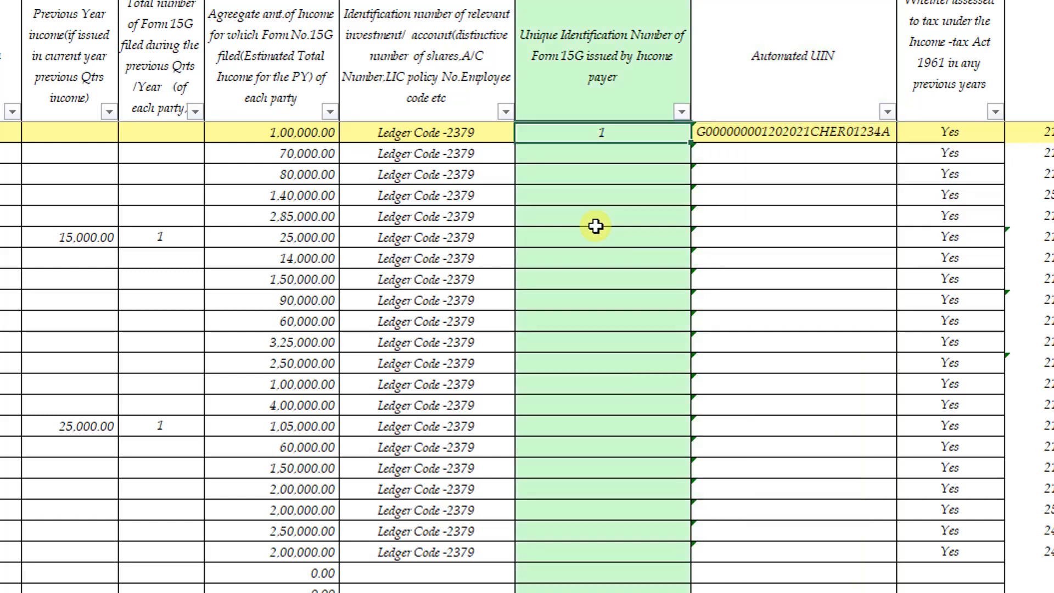
# - Enter the running formula =AF3+1 in the second row's UIN cell
pyautogui.press('Down')
pyautogui.press('Up')
pyautogui.press('Down')
pyautogui.press('Down')
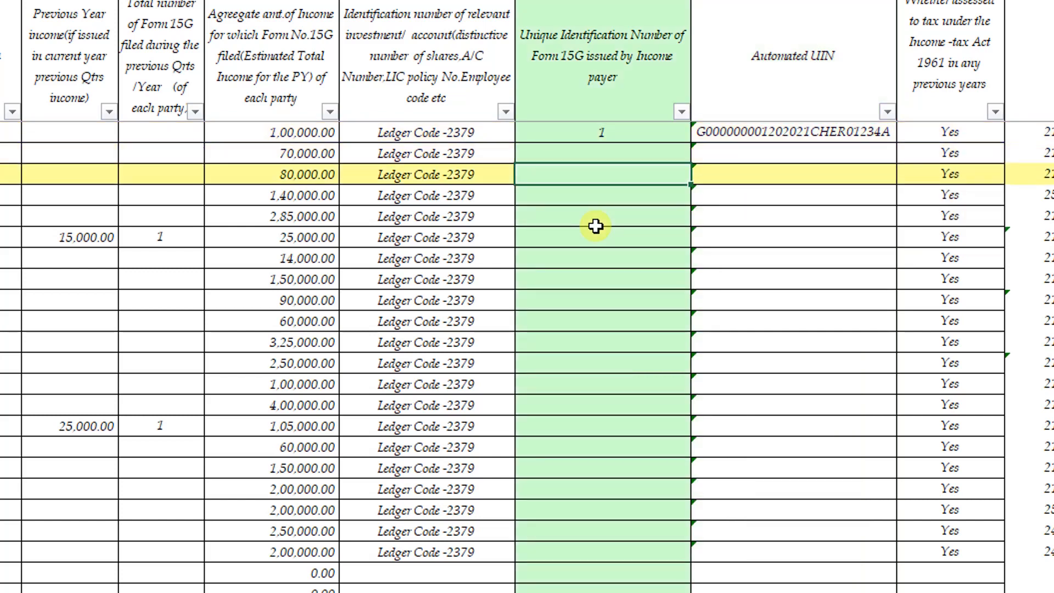
pyautogui.press('Down')
pyautogui.press('Down')
pyautogui.press('Down')
pyautogui.press('Up')
pyautogui.press('Up')
pyautogui.press('Up')
pyautogui.press('Up')
pyautogui.write('=')
pyautogui.press('Up')
pyautogui.write('+1')
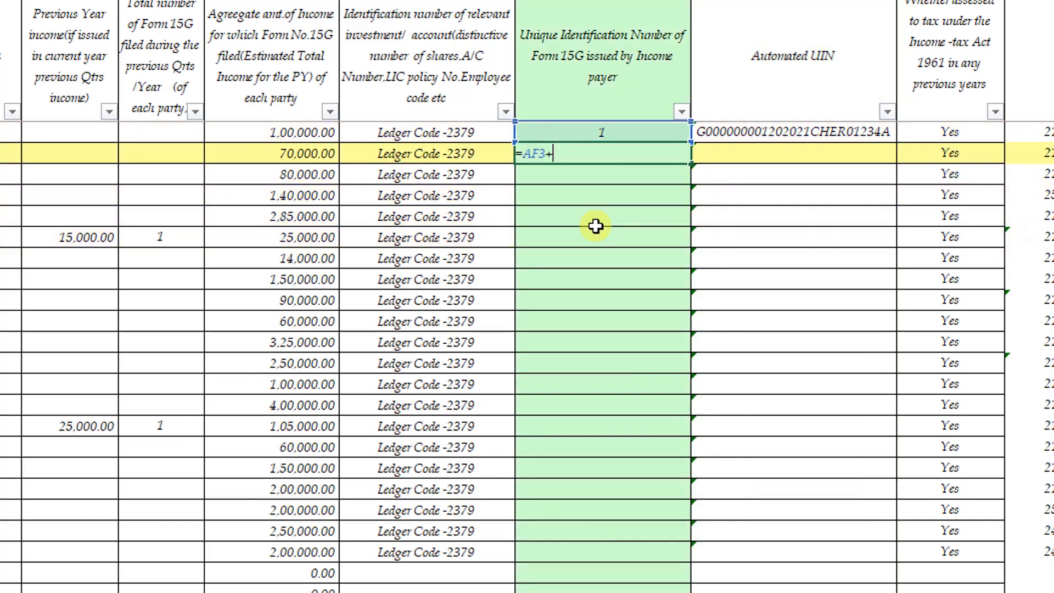
pyautogui.press('Return')
pyautogui.press('Up')
# - Fill the formula down to the last row and verify UINs run 1 to 21
pyautogui.hotkey('ctrl', 'c')
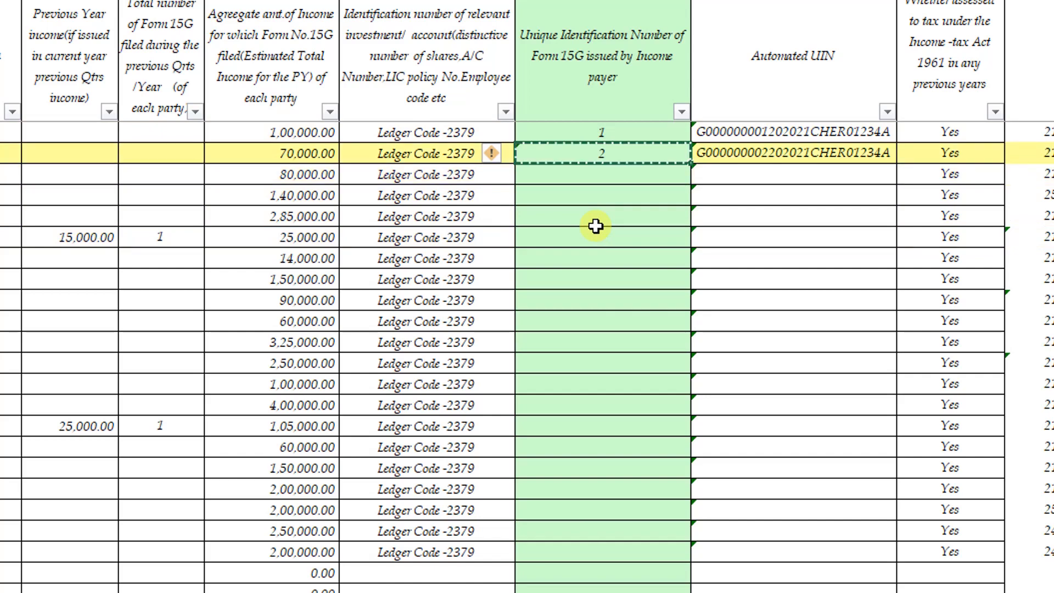
pyautogui.keyDown('shift'); pyautogui.click(651, 551); pyautogui.keyUp('shift')
pyautogui.hotkey('ctrl', 'v')
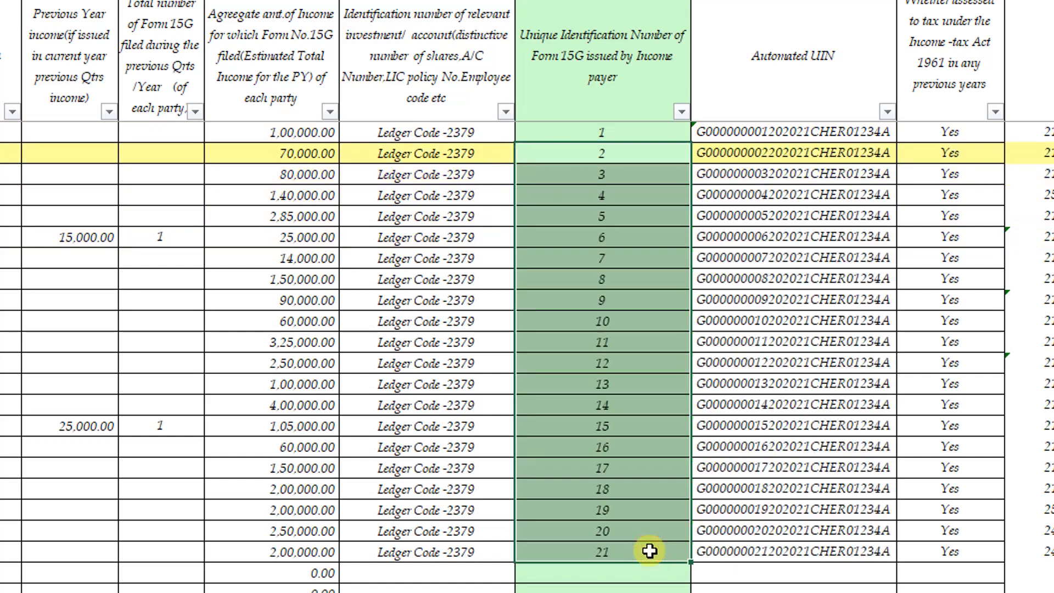
pyautogui.click(630, 131)
pyautogui.click(606, 551)
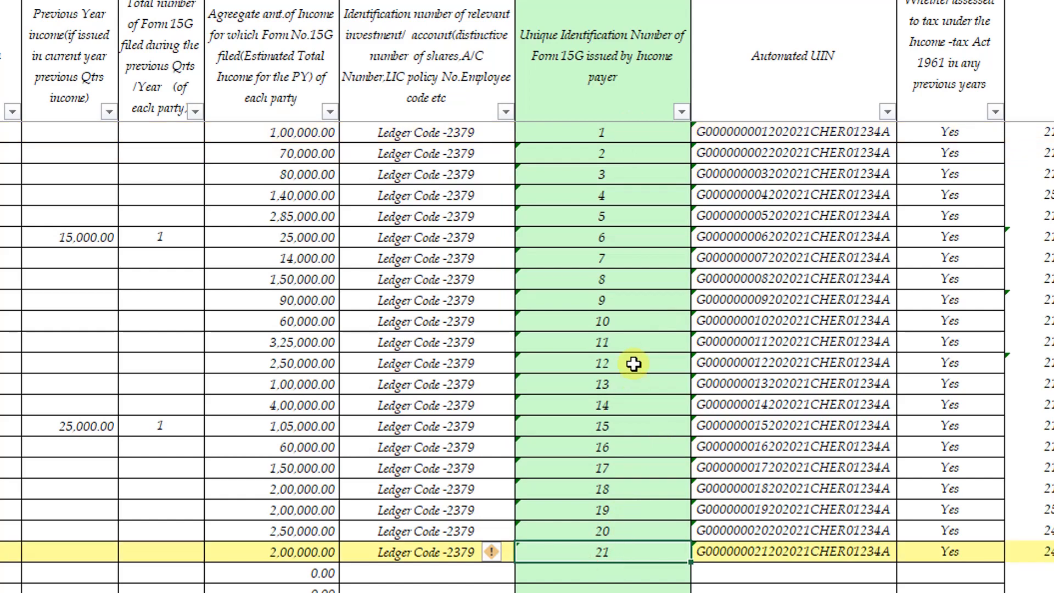
pyautogui.click(807, 134)
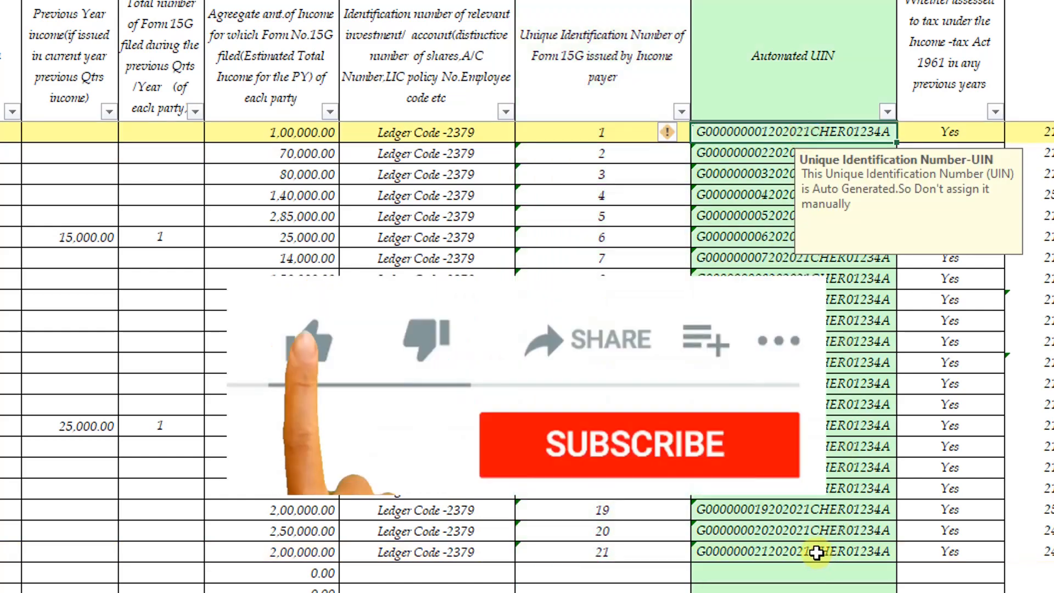
# - Select the first declarant's row and bring up the Form 15G sheet
pyautogui.press('Right')
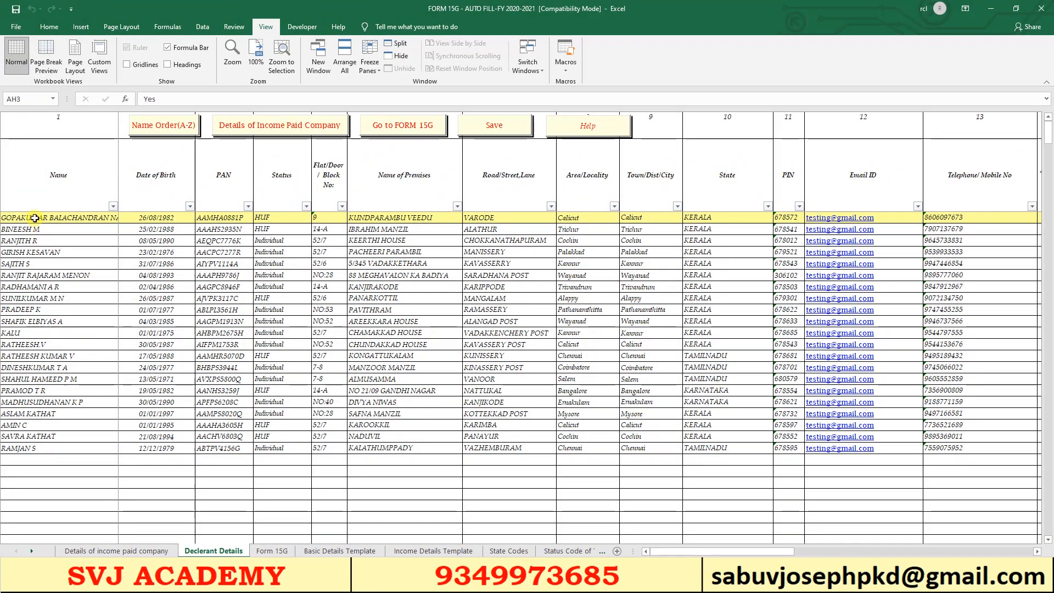
pyautogui.click(33, 216)
pyautogui.hotkey('ctrl', 'space')
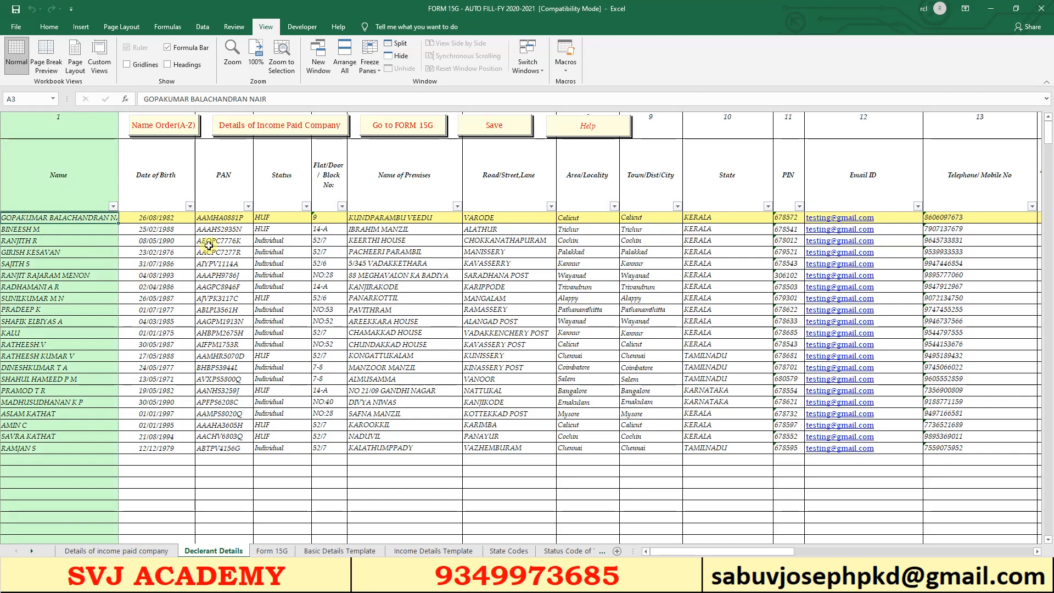
pyautogui.click(383, 126)
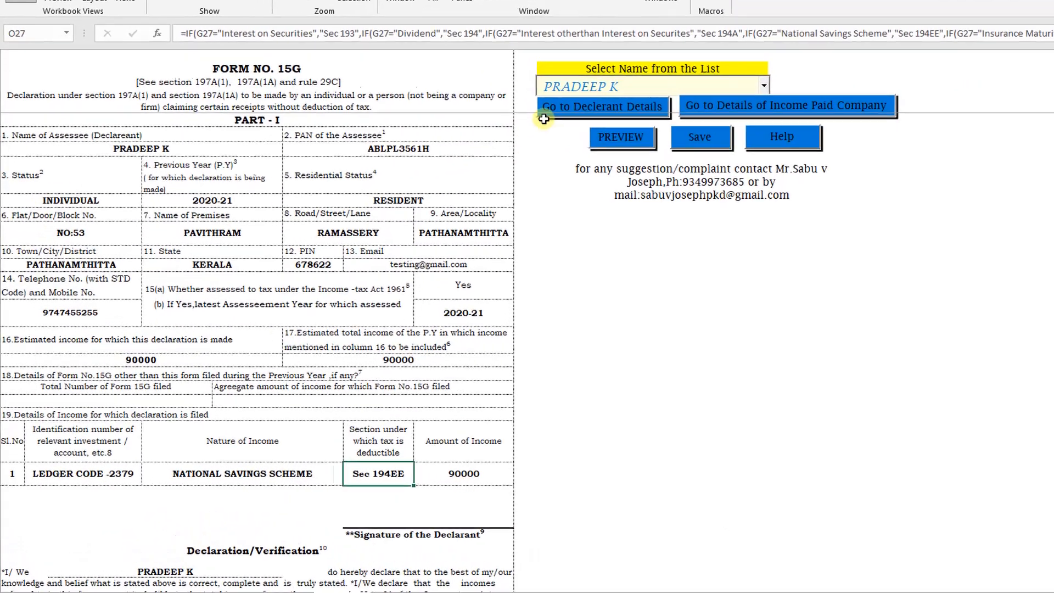
# - Pick the first declarant from the name list and step through the following declarants' forms
pyautogui.click(485, 143)
pyautogui.press('Up')
pyautogui.press('Up')
pyautogui.press('Up')
pyautogui.press('Up')
pyautogui.press('Up')
pyautogui.press('Up')
pyautogui.press('Up')
pyautogui.press('Up')
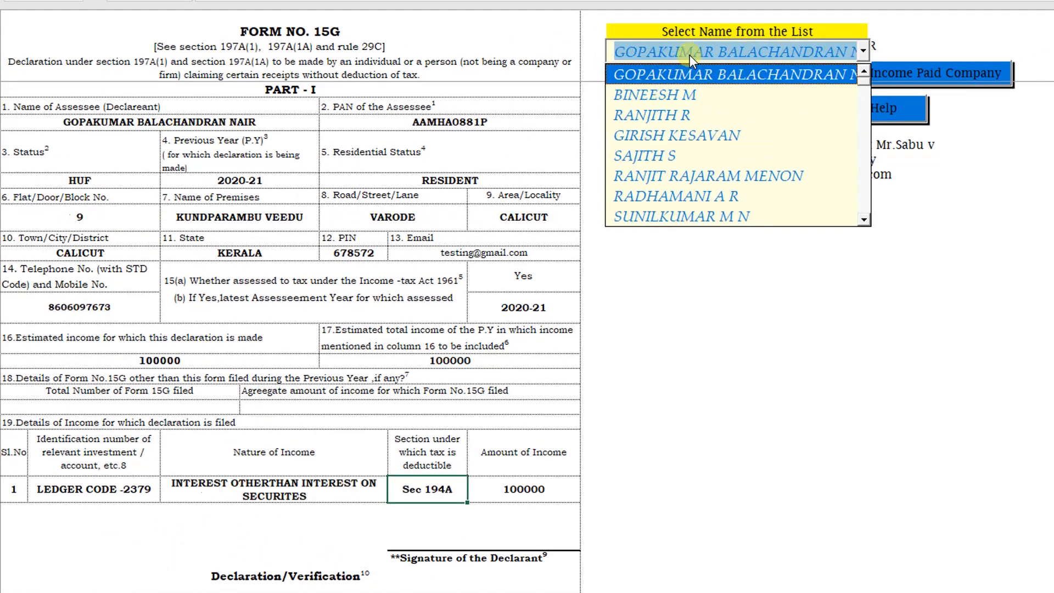
pyautogui.press('Return')
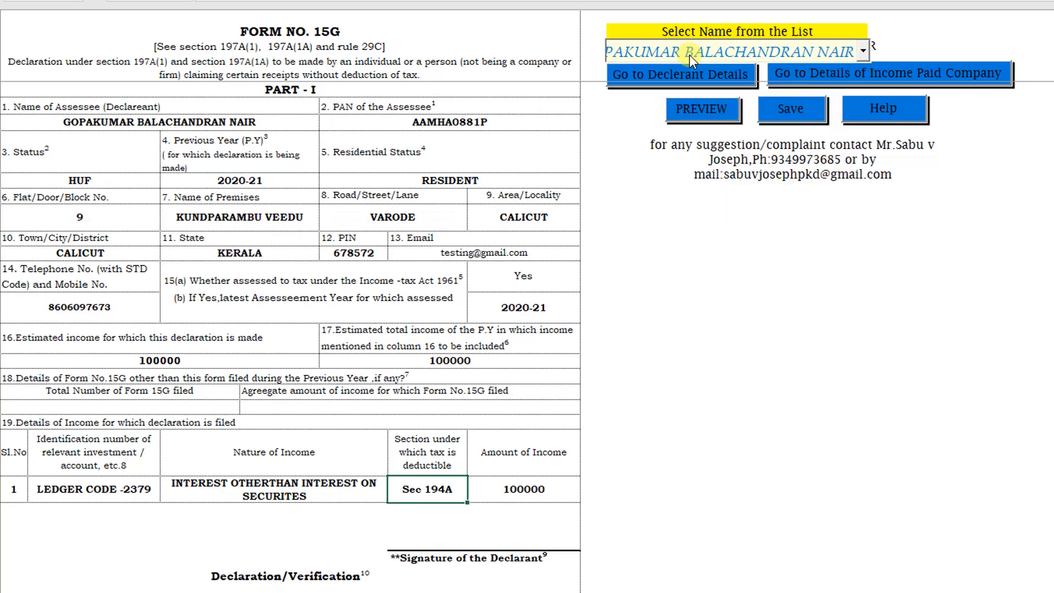
pyautogui.press('Down')
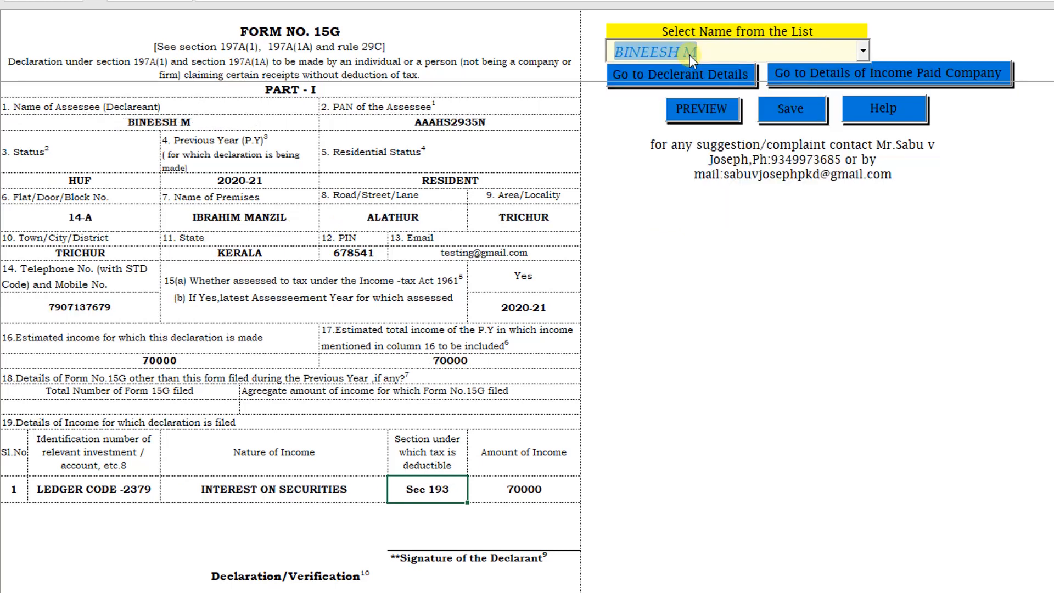
pyautogui.press('Down')
pyautogui.press('Down')
pyautogui.press('Down')
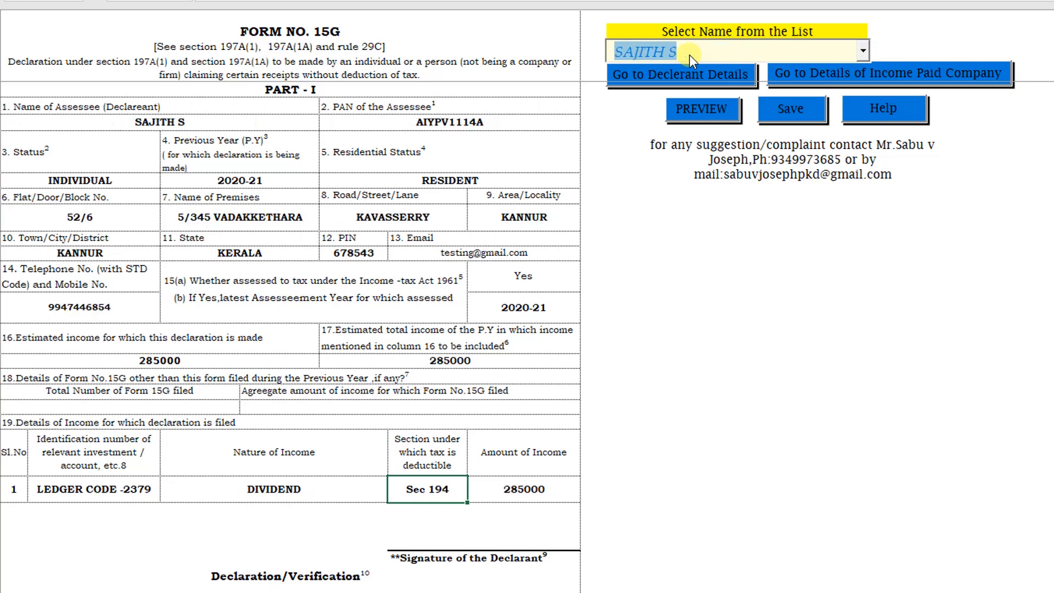
pyautogui.press('Down')
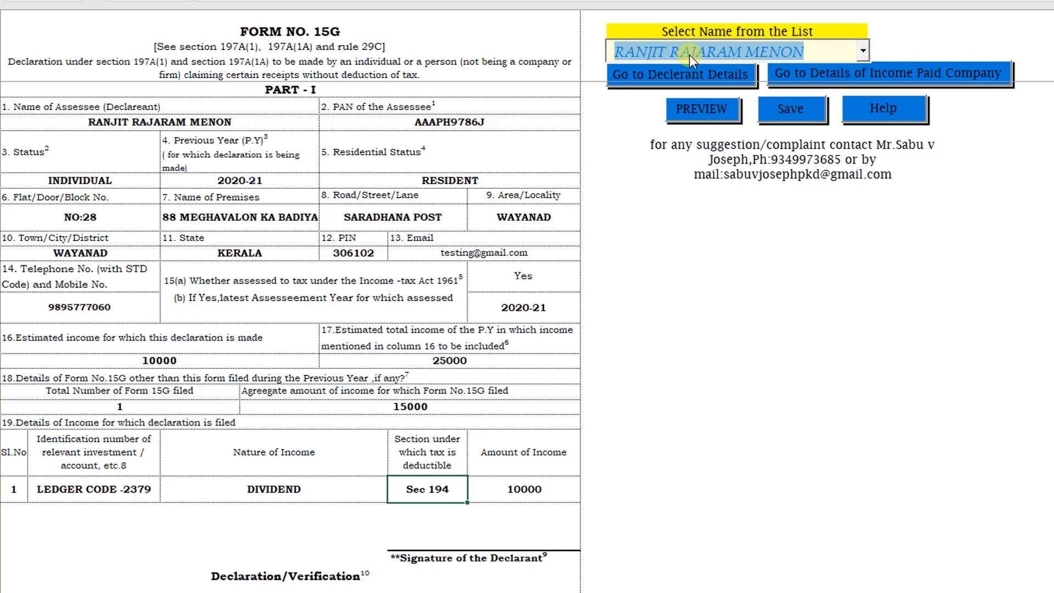
pyautogui.press('Down')
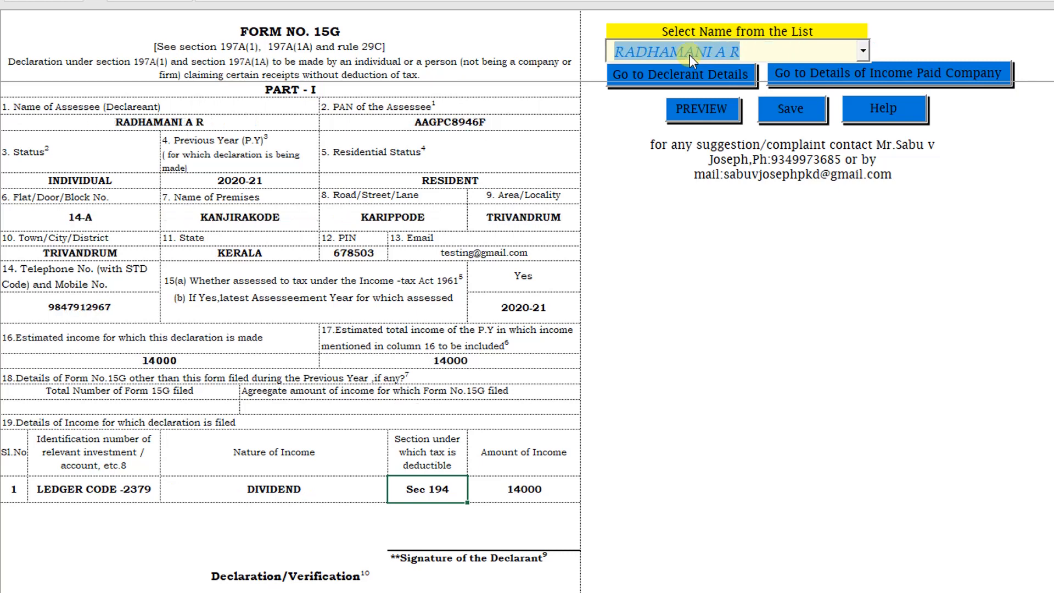
pyautogui.press('Down')
pyautogui.press('Down')
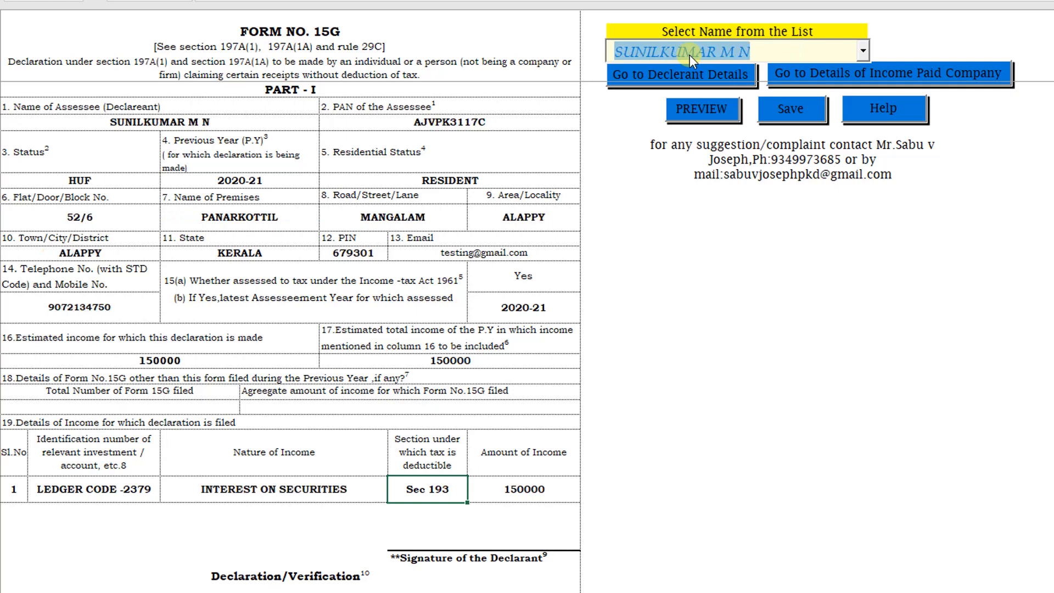
pyautogui.press('Down')
pyautogui.press('Down')
pyautogui.press('Down')
pyautogui.press('Down')
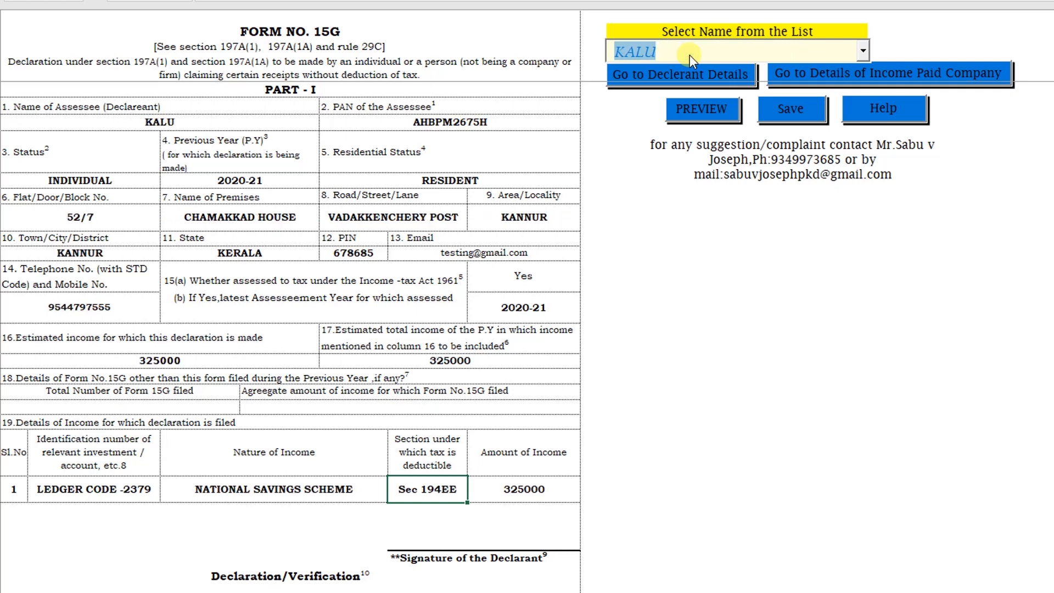
pyautogui.press('Down')
pyautogui.press('Down')
pyautogui.press('Down')
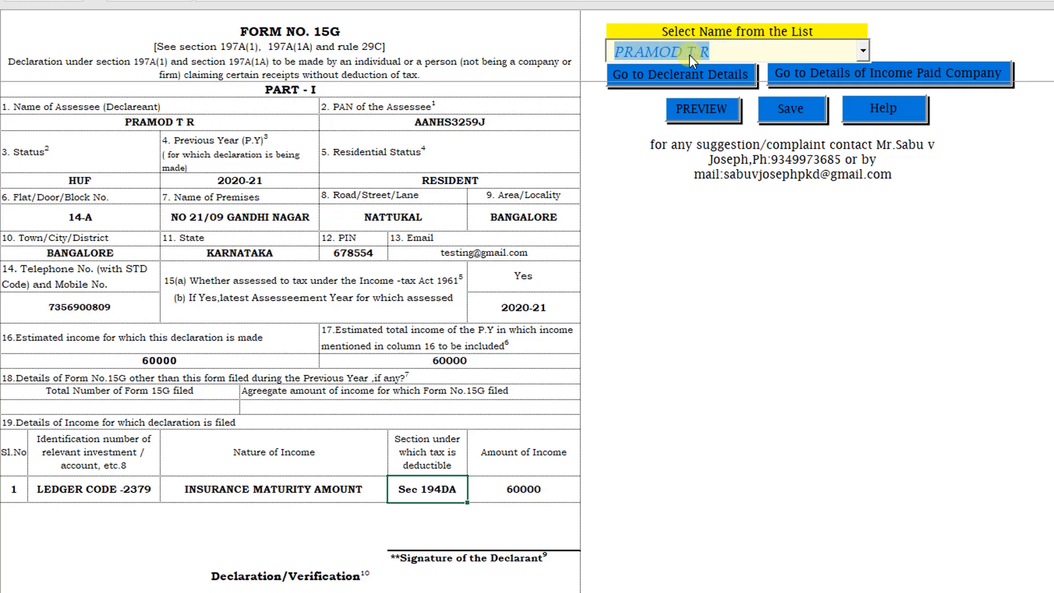
pyautogui.press('Down')
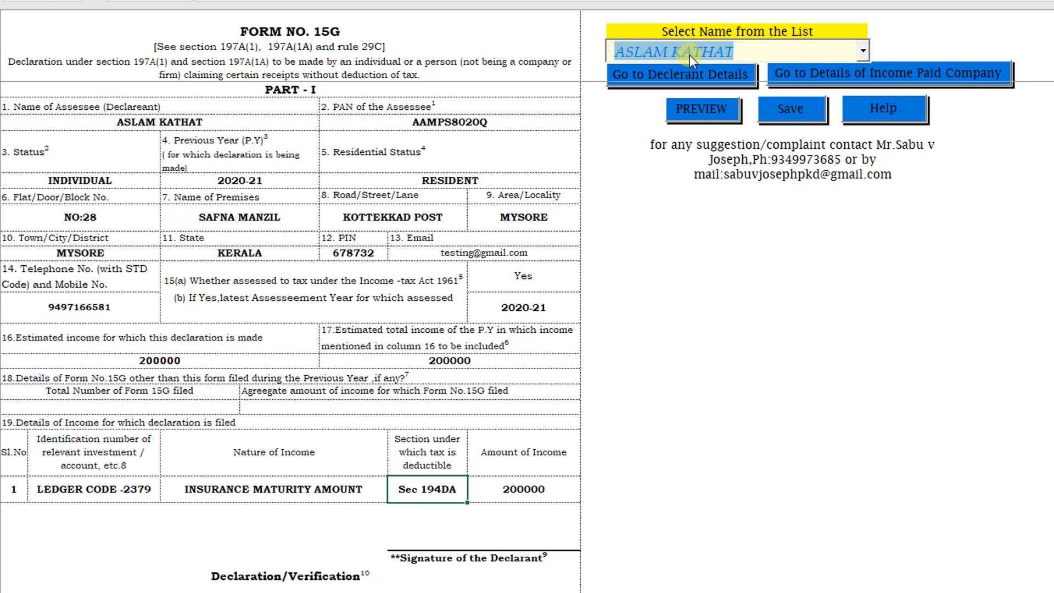
pyautogui.press('Down')
pyautogui.press('Down')
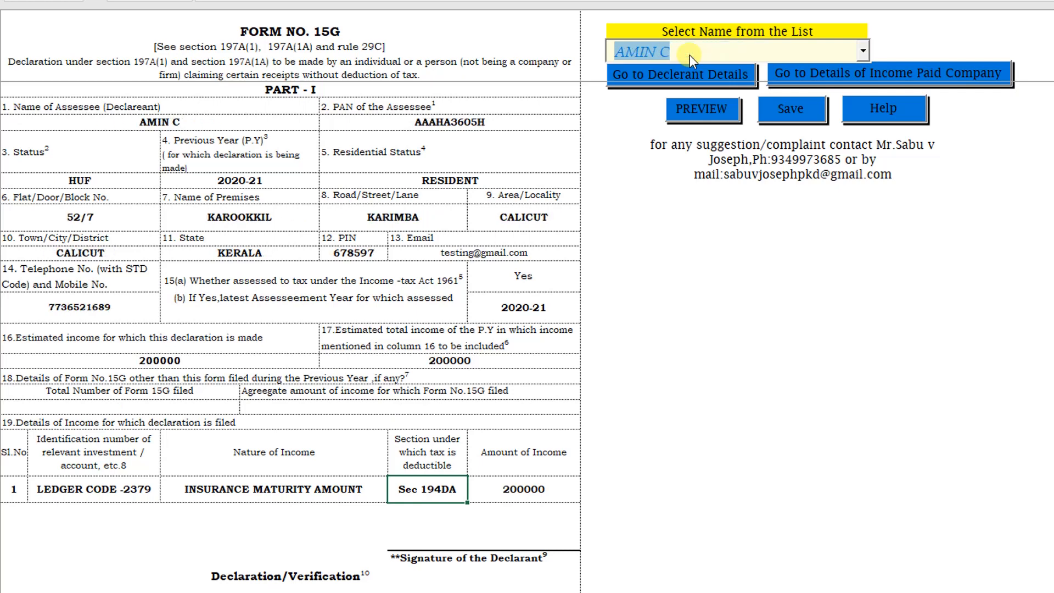
pyautogui.press('Down')
pyautogui.press('Down')
pyautogui.press('Down')
pyautogui.press('Down')
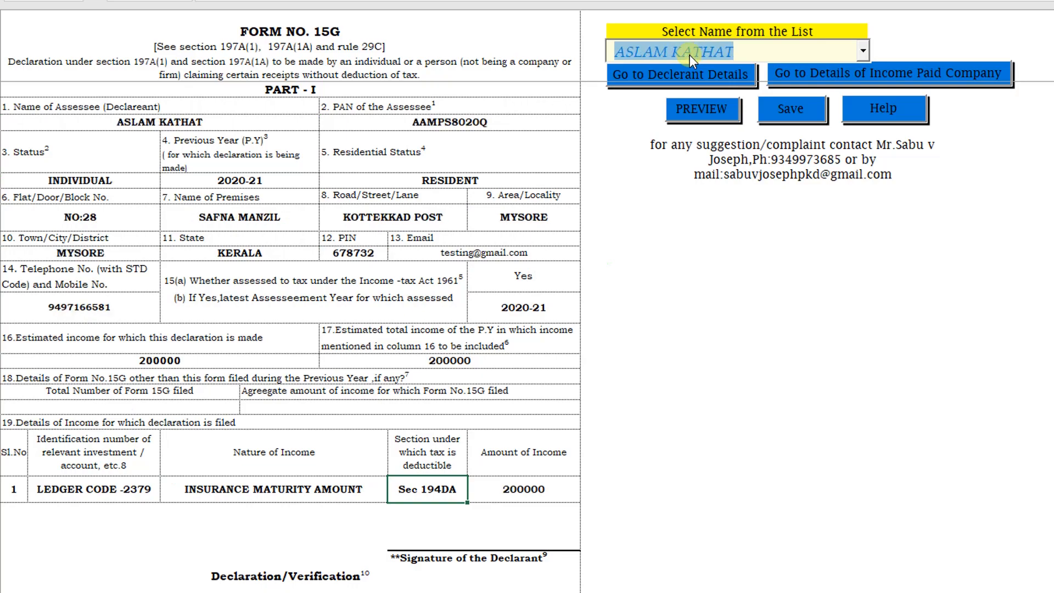
pyautogui.press('Down')
pyautogui.press('Down')
pyautogui.press('Down')
pyautogui.press('Down')
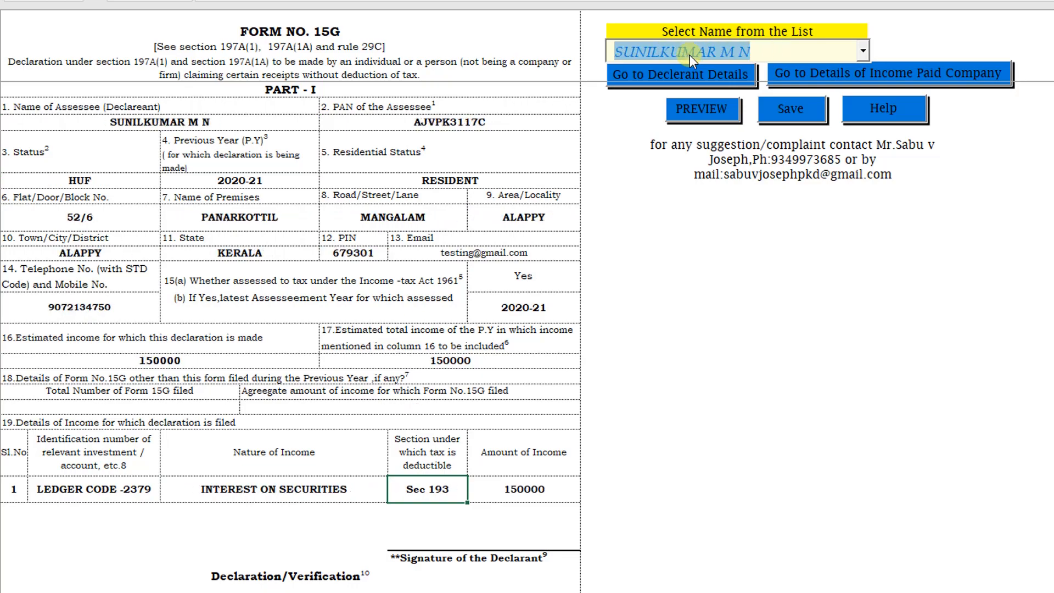
pyautogui.press('Down')
pyautogui.press('Down')
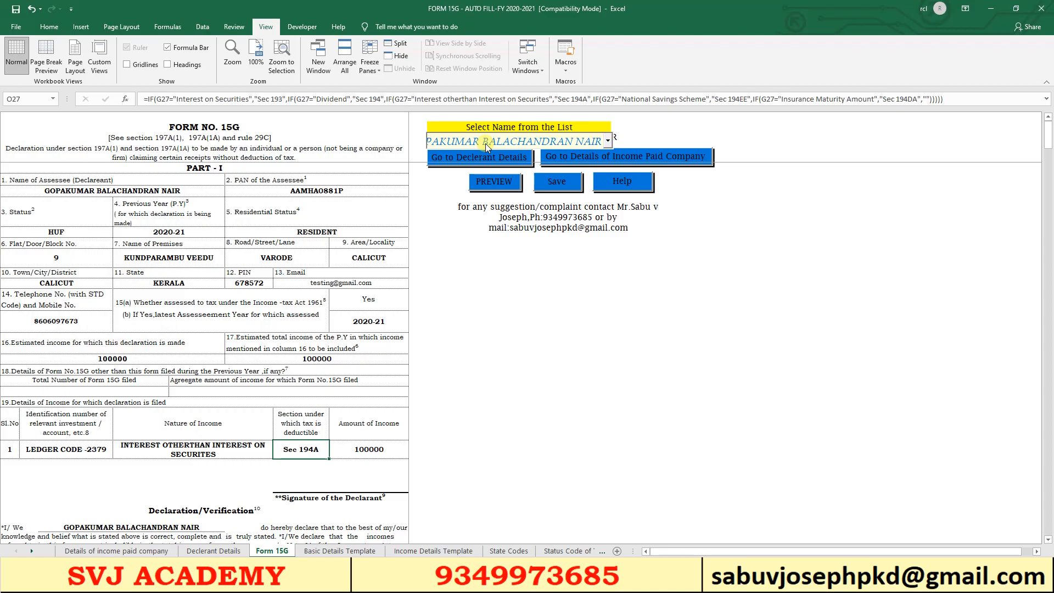
# - Show the Form 15G print preview, scroll through it, and close it
pyautogui.hotkey('ctrl', 'p')
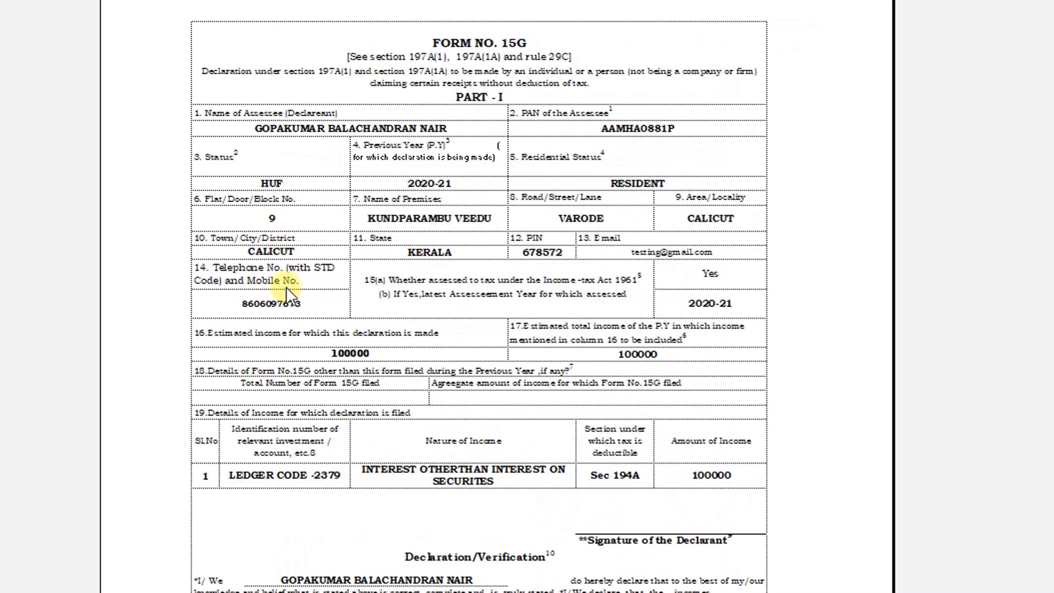
pyautogui.scroll(-5, 290, 295)
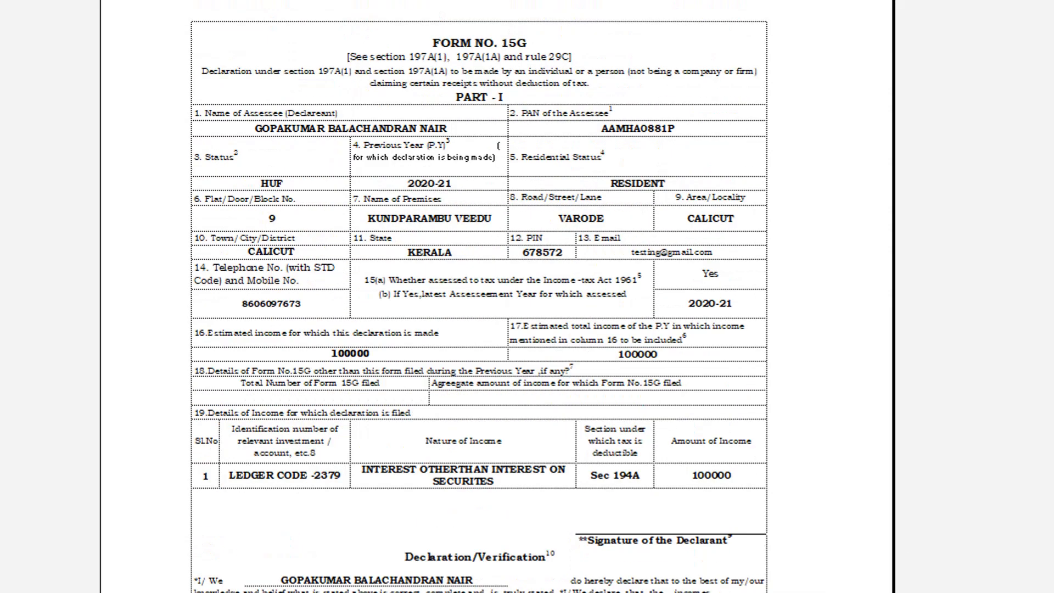
pyautogui.scroll(-2, 478, 296)
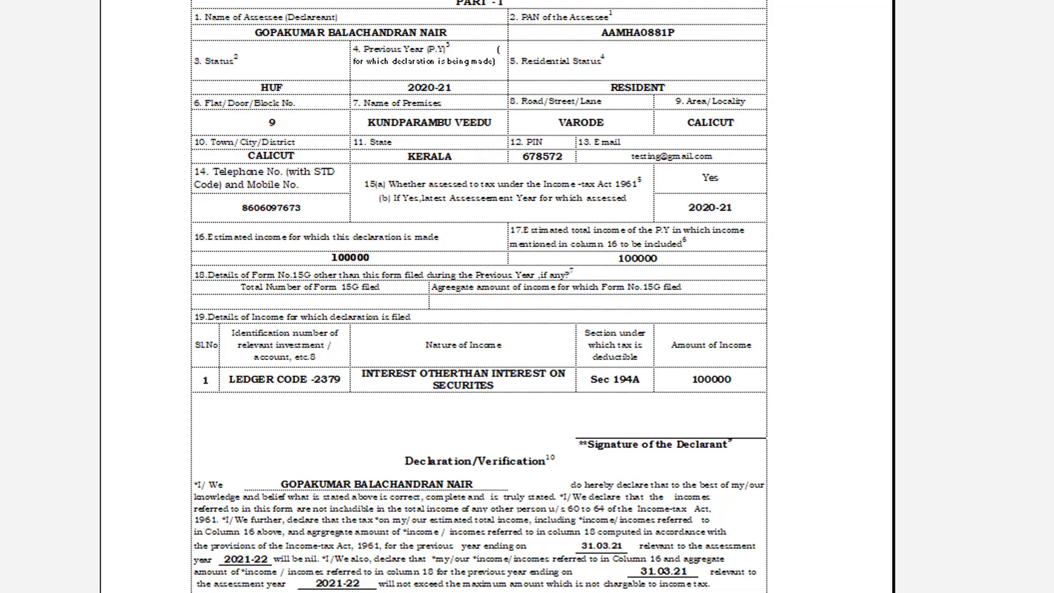
pyautogui.scroll(-3, 479, 296)
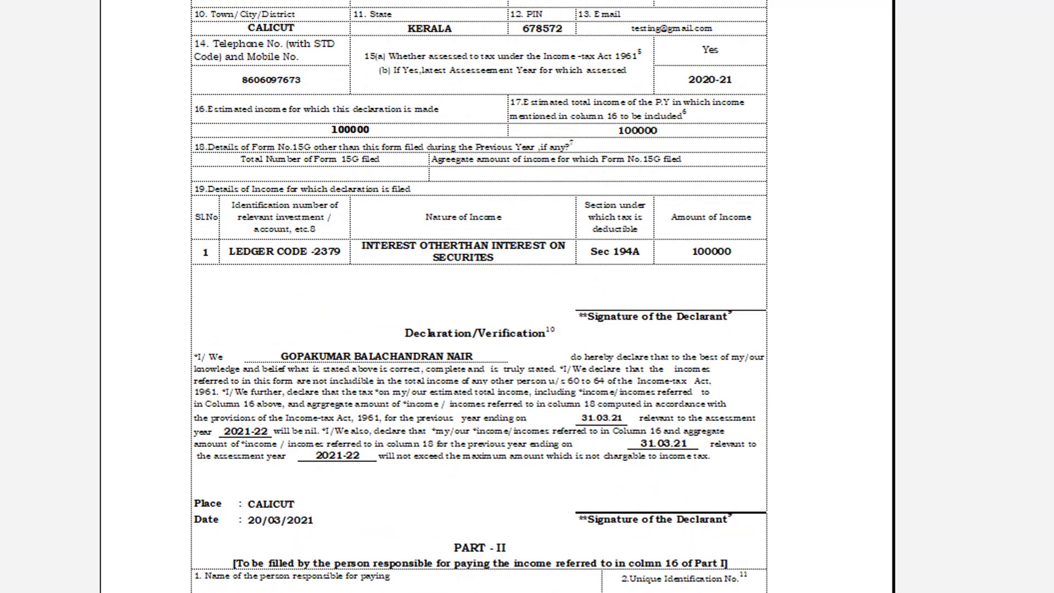
pyautogui.press('Escape')
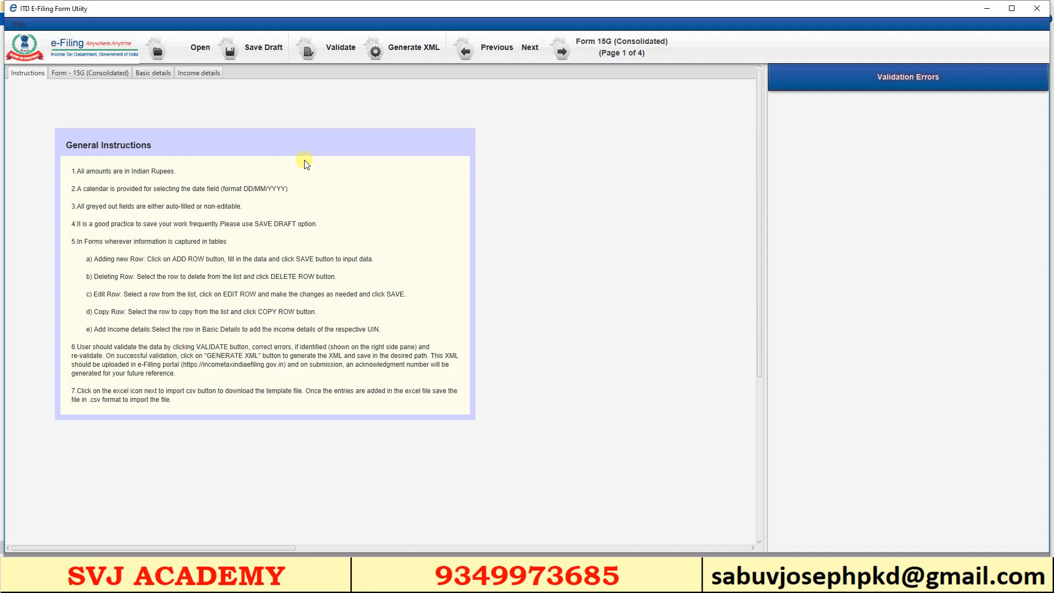
pyautogui.click(77, 78)
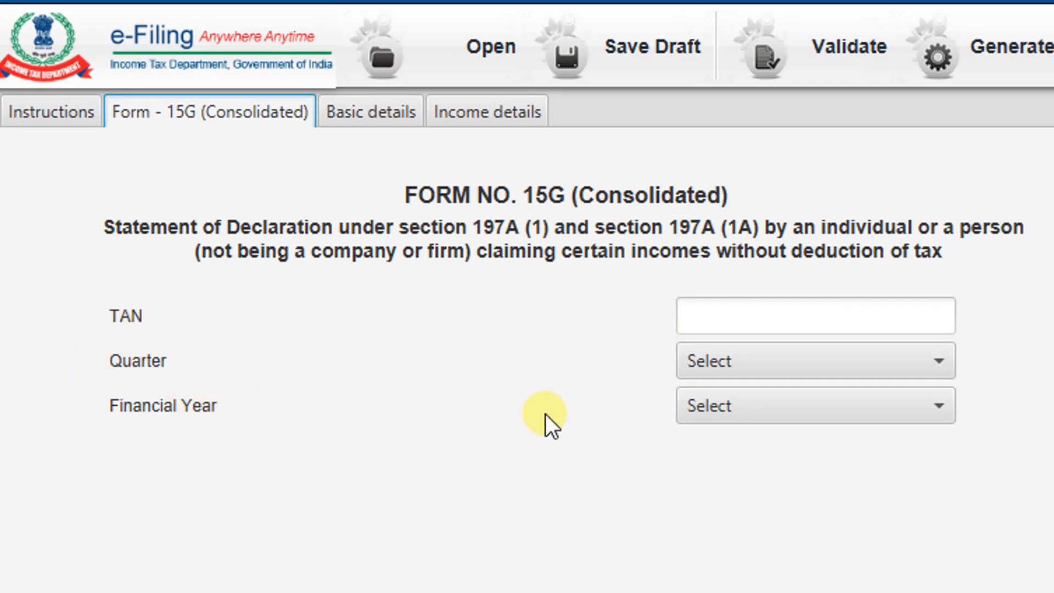
pyautogui.click(835, 318)
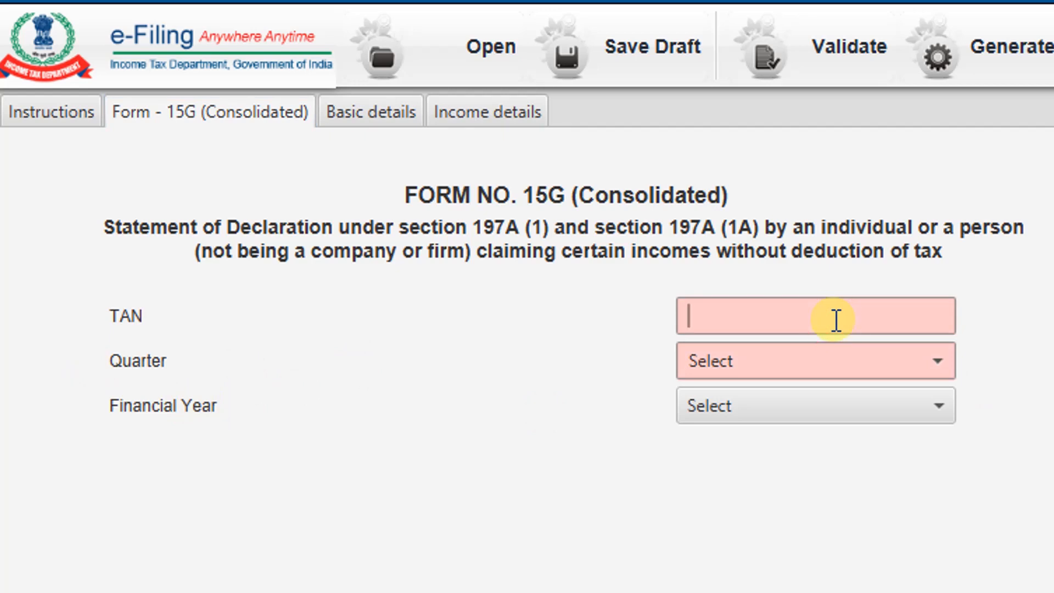
pyautogui.click(813, 362)
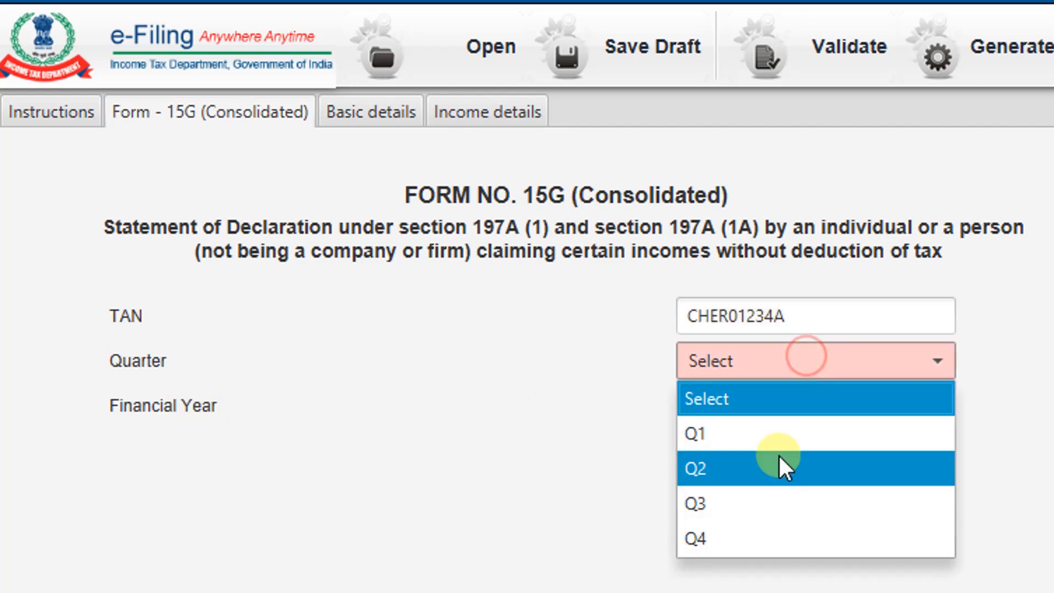
pyautogui.click(757, 537)
pyautogui.click(757, 409)
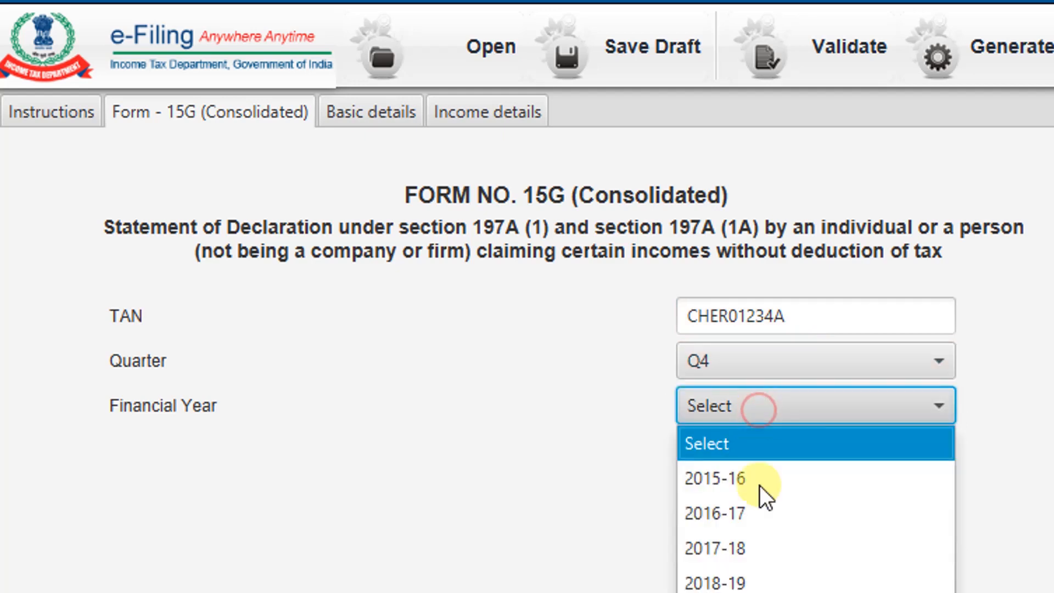
pyautogui.click(760, 592)
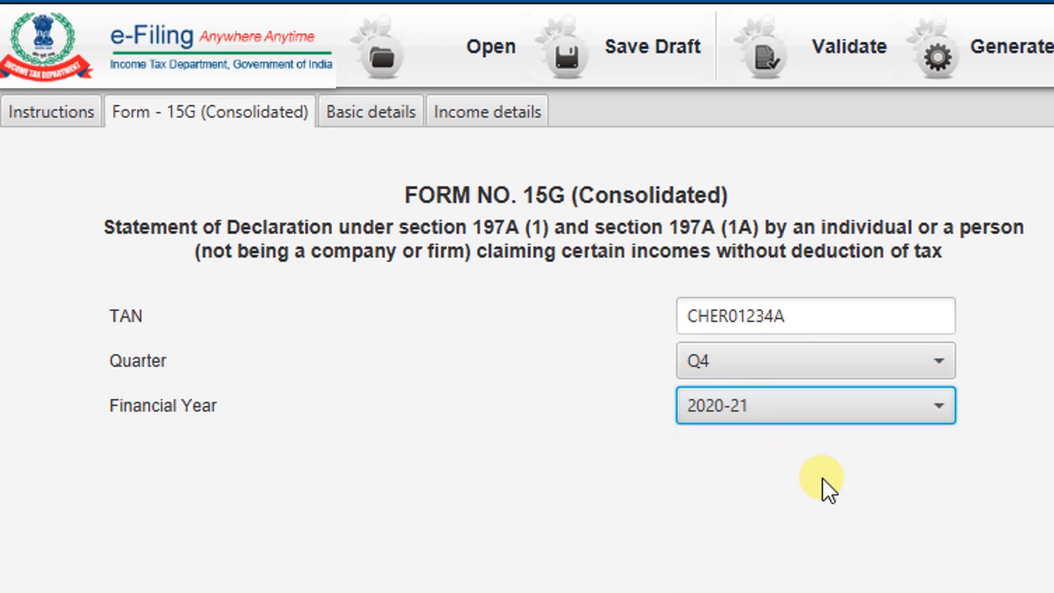
pyautogui.click(365, 113)
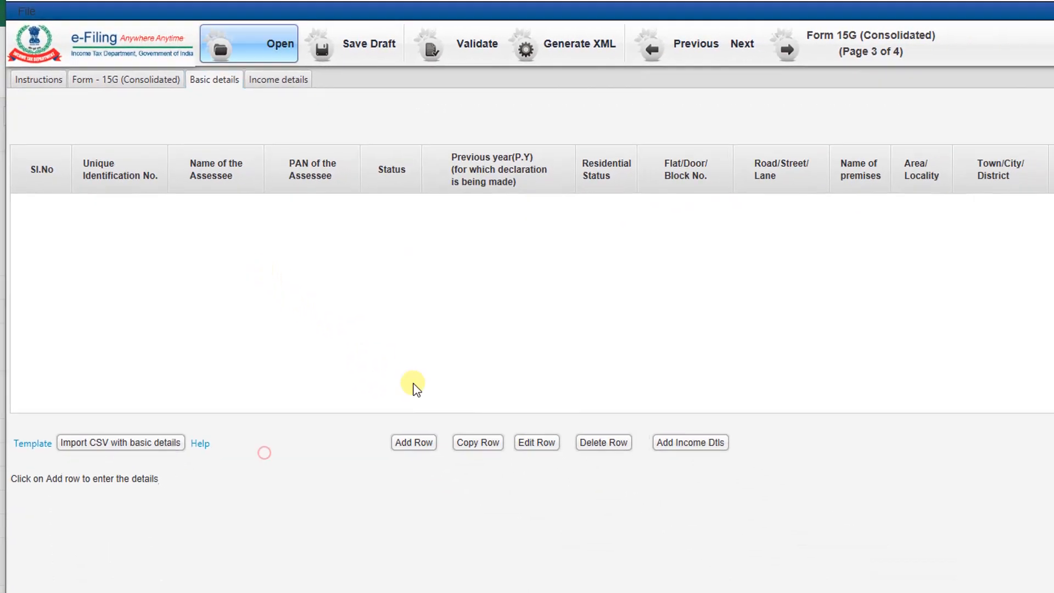
# - Add a new assessee row and dismiss the missing UIN warning
pyautogui.click(412, 442)
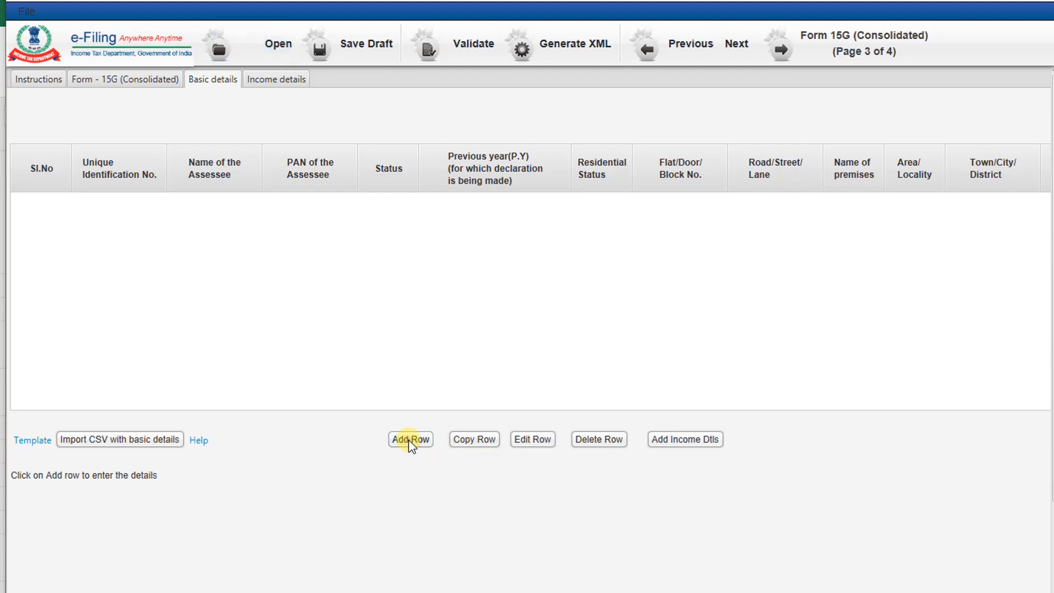
pyautogui.click(261, 126)
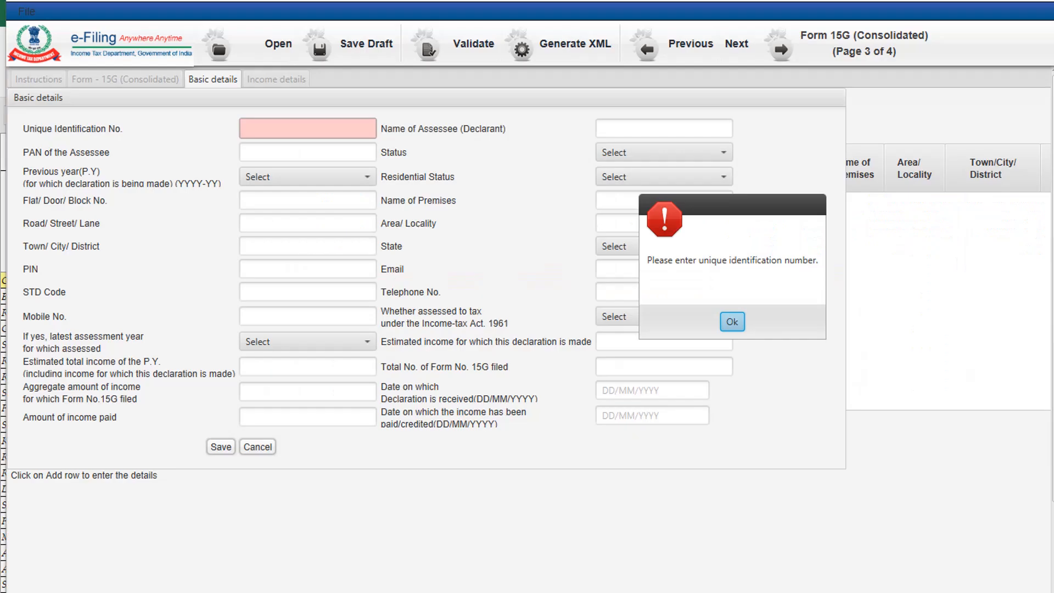
pyautogui.click(732, 321)
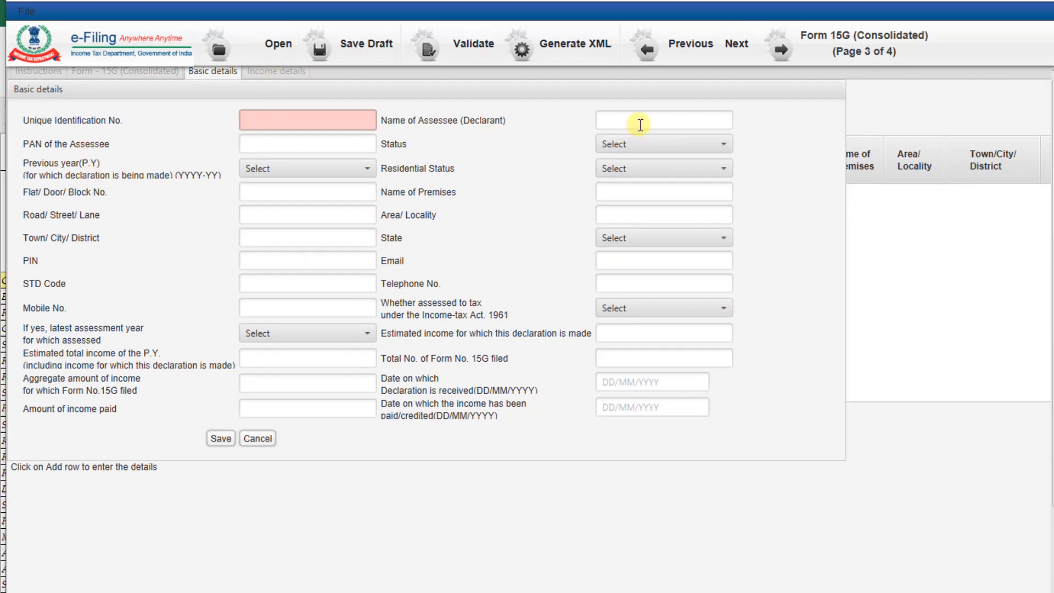
# - Set Status to Individual, previous year to 2020-21 and Residential Status to Resident
pyautogui.click(631, 149)
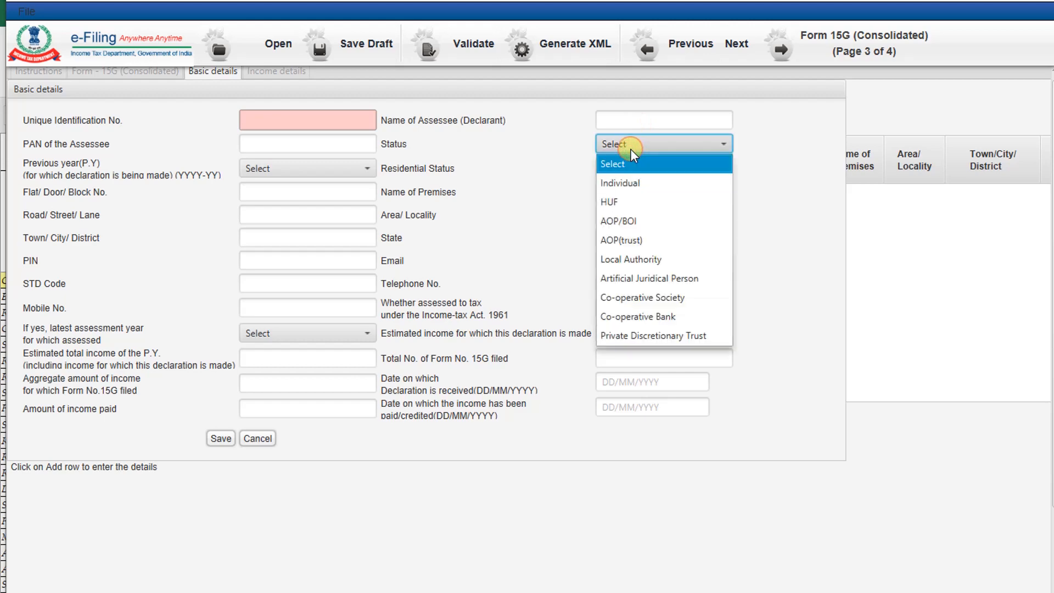
pyautogui.click(646, 186)
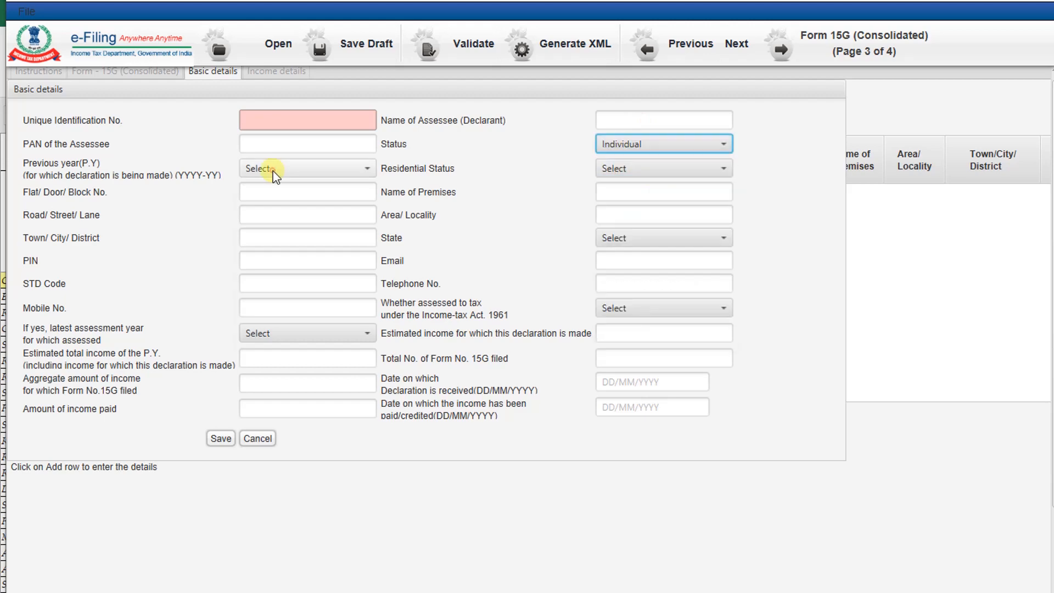
pyautogui.click(272, 169)
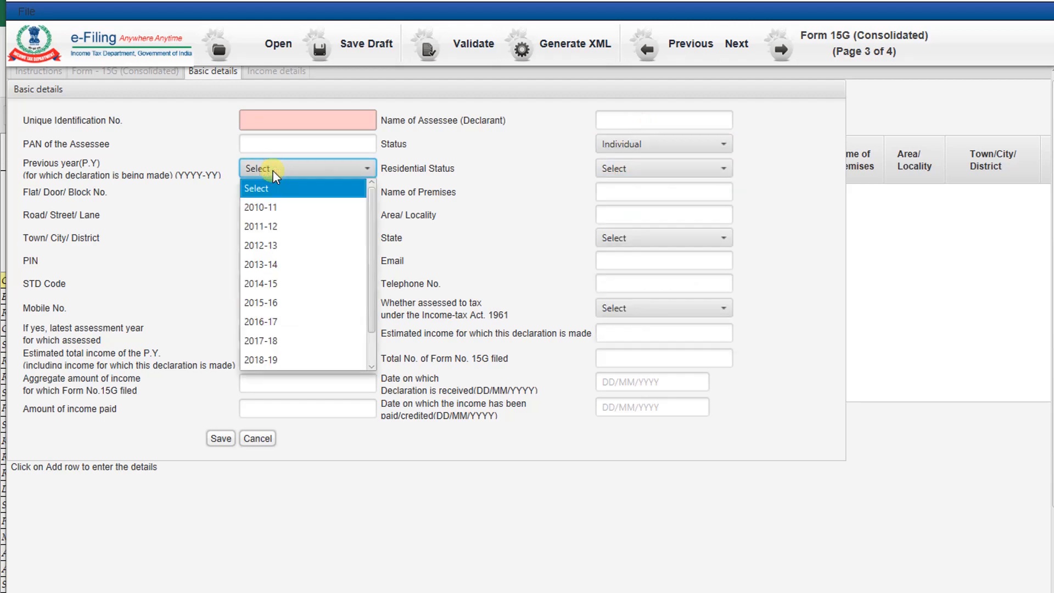
pyautogui.moveTo(373, 216); pyautogui.dragTo(371, 266)
pyautogui.click(277, 359)
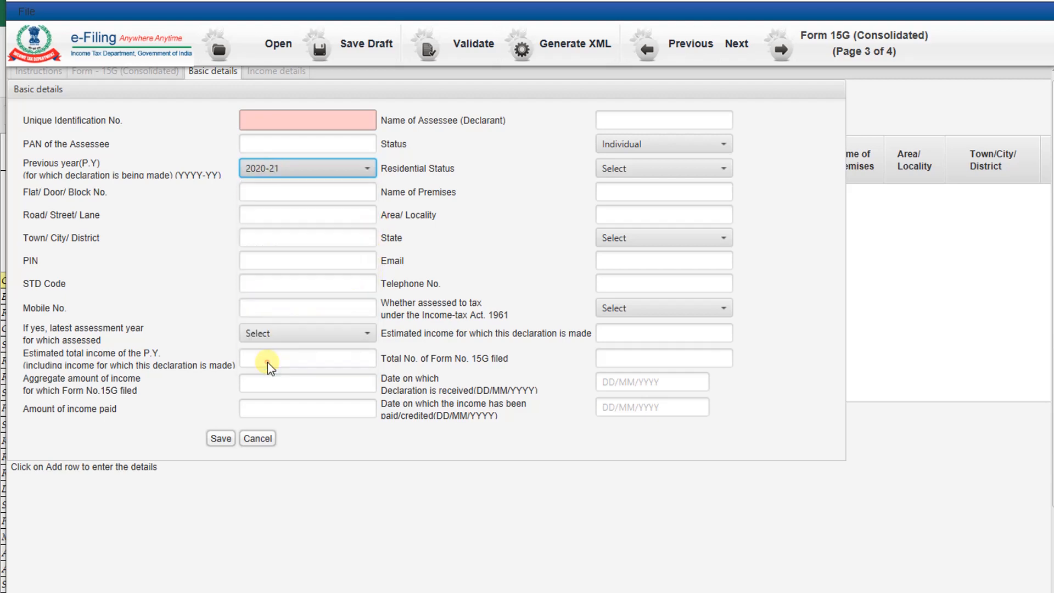
pyautogui.click(623, 171)
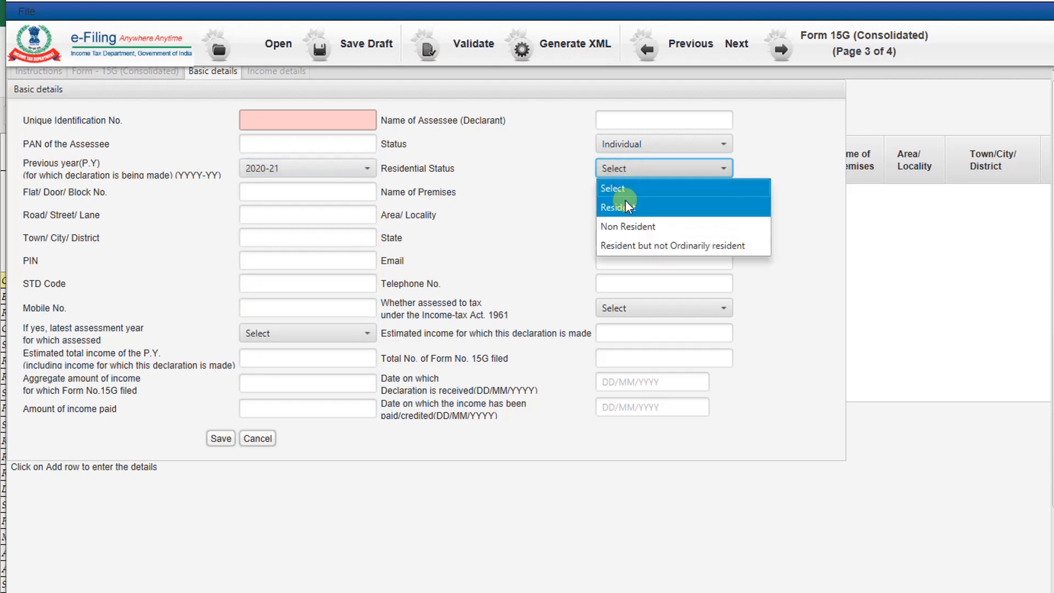
pyautogui.click(656, 211)
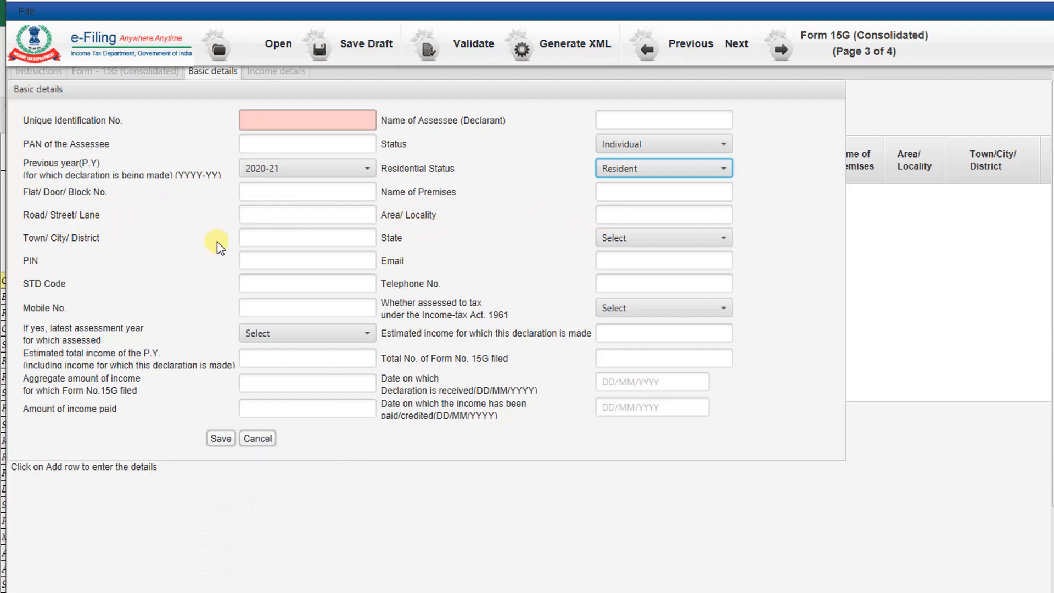
# - Try the State and assessment year dropdowns, dismissing the select-state warning without choosing values
pyautogui.click(624, 243)
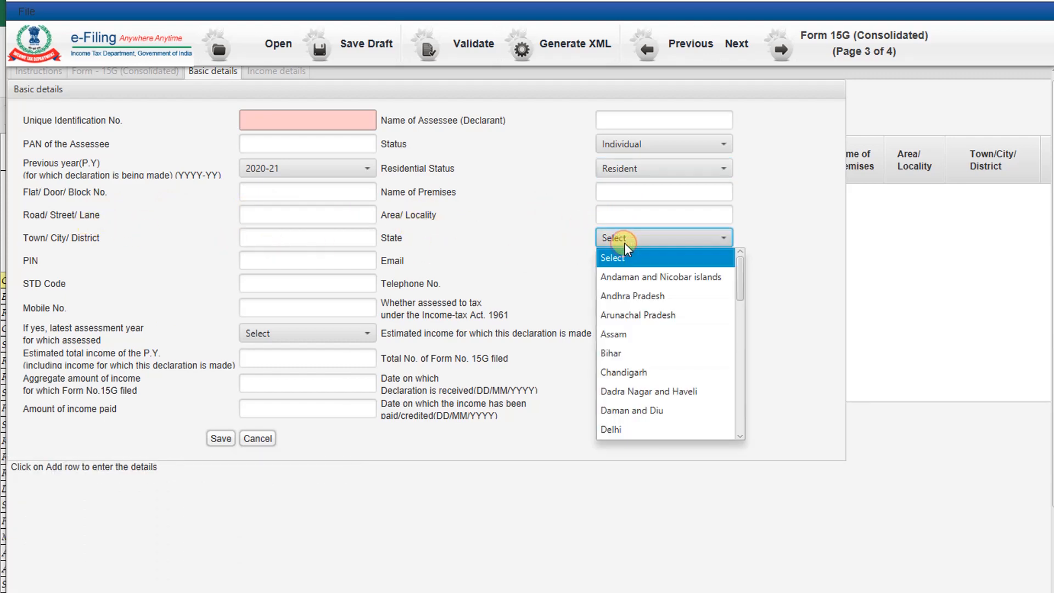
pyautogui.click(625, 243)
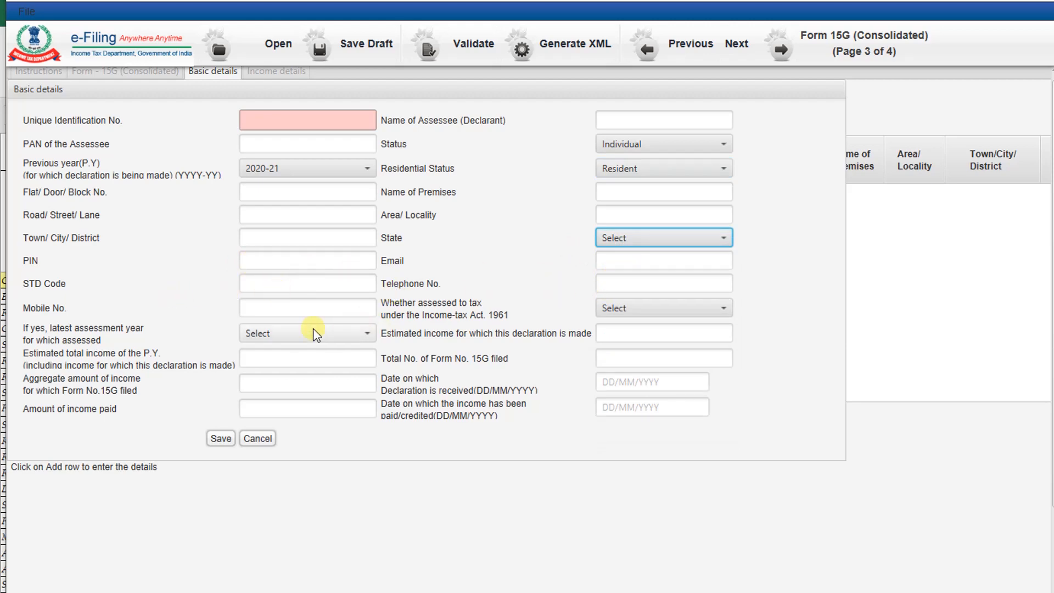
pyautogui.click(293, 334)
pyautogui.click(730, 321)
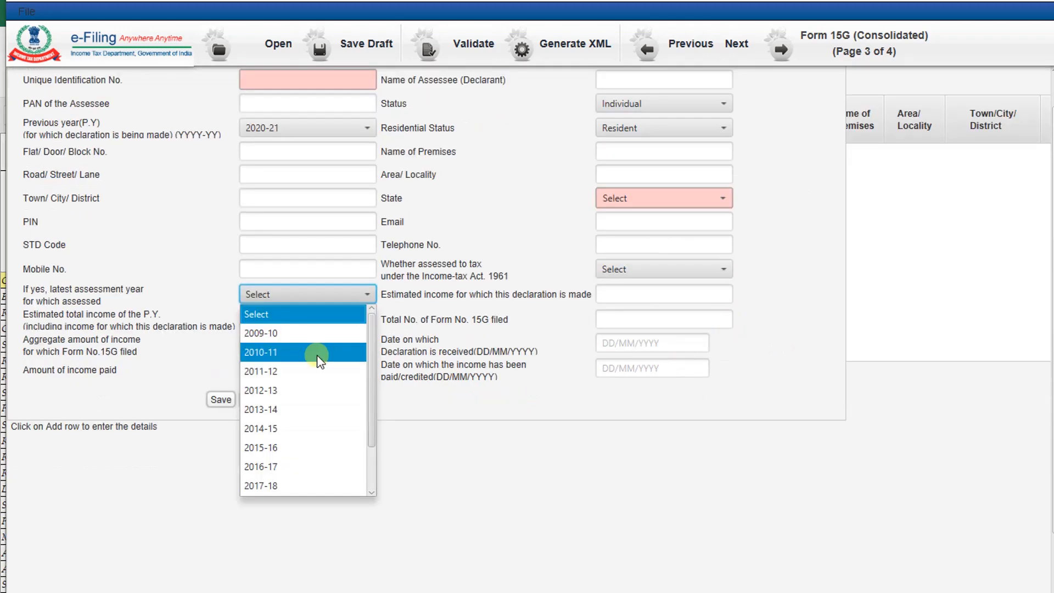
pyautogui.click(299, 314)
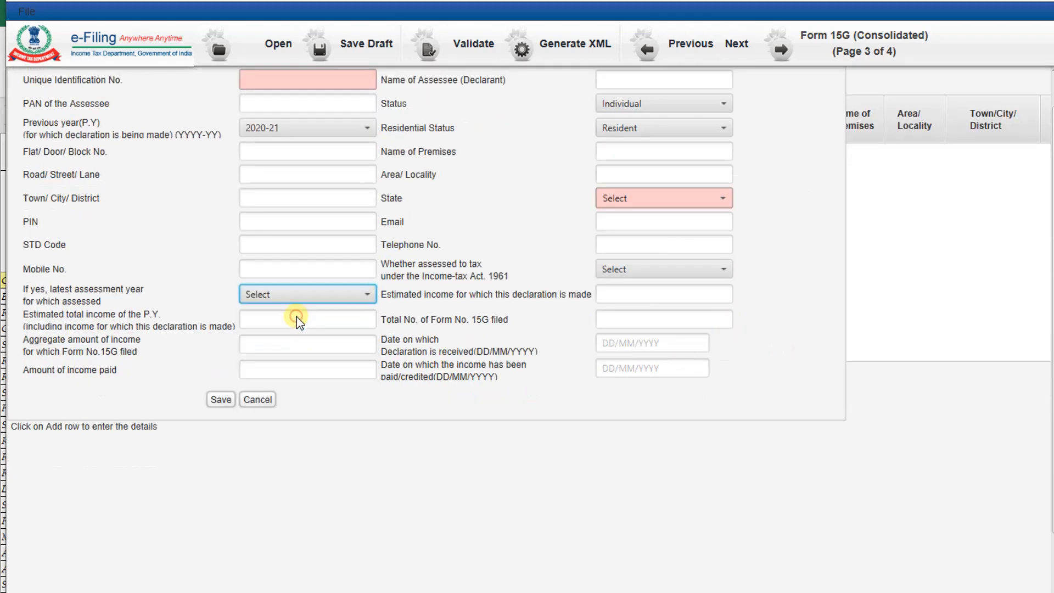
pyautogui.click(664, 298)
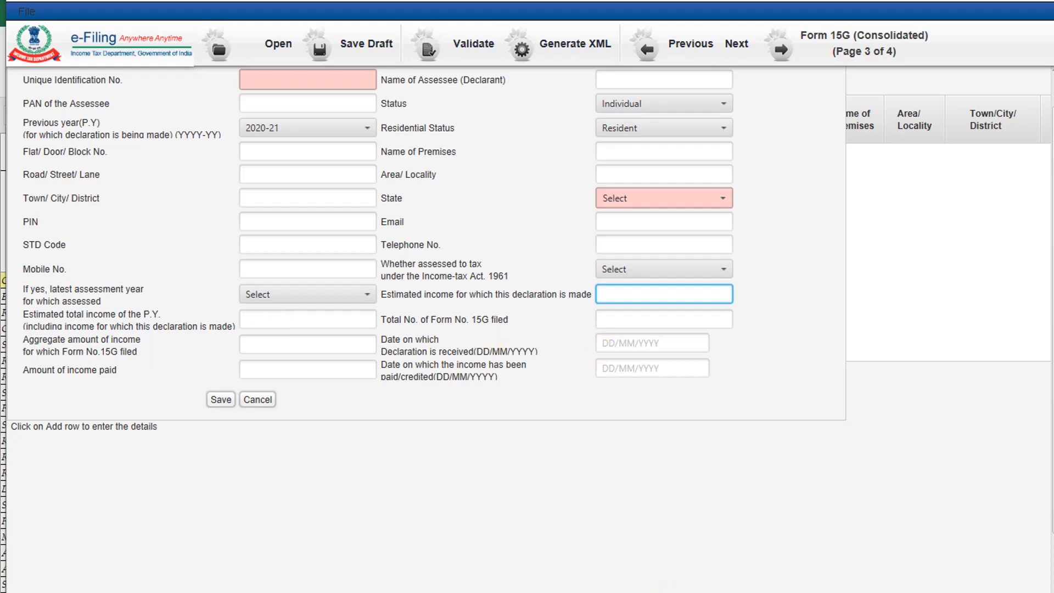
# - Dismiss the missing estimated income warning and cancel the manual assessee entry
pyautogui.click(661, 591)
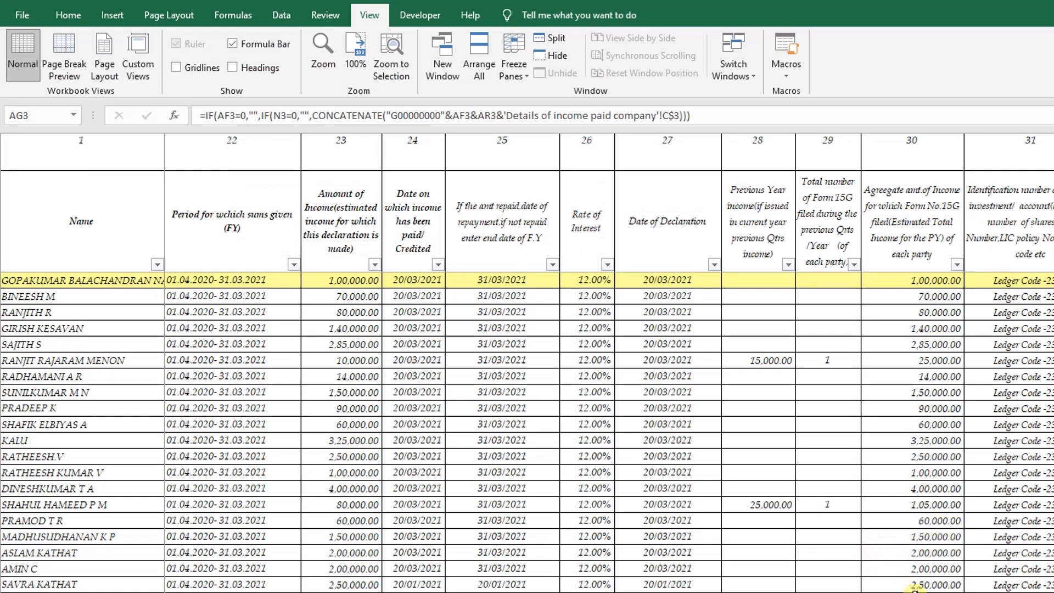
pyautogui.click(384, 591)
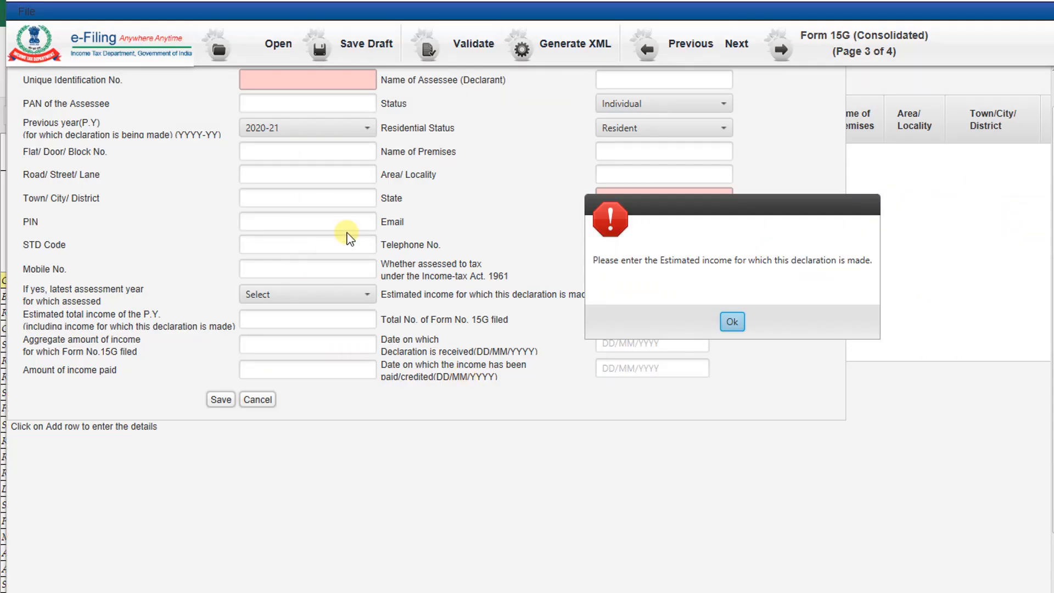
pyautogui.click(733, 323)
pyautogui.scroll(-1, 459, 444)
pyautogui.scroll(1, 459, 445)
pyautogui.scroll(1, 271, 416)
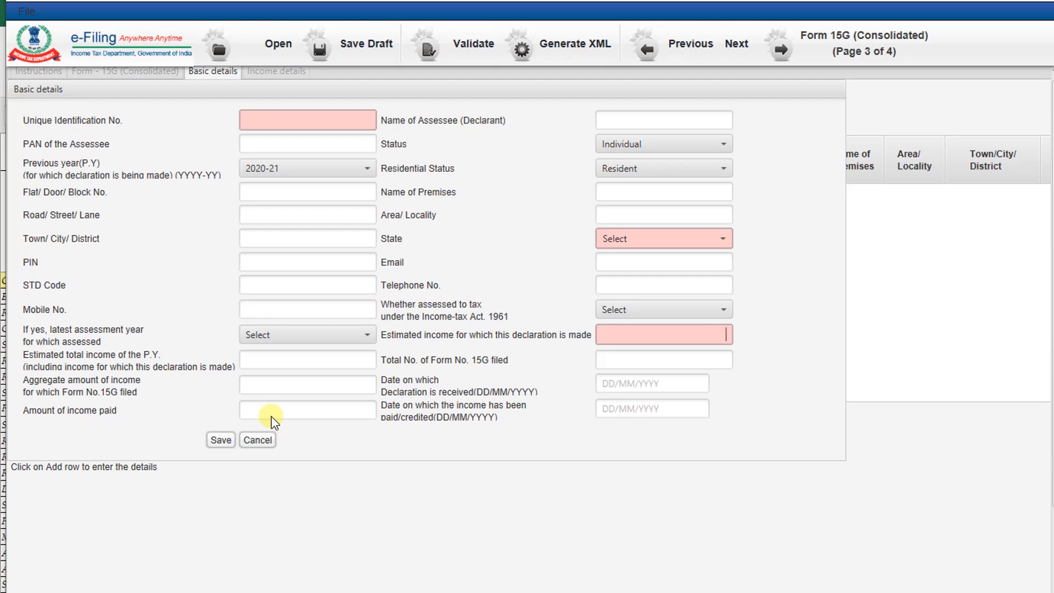
pyautogui.click(264, 439)
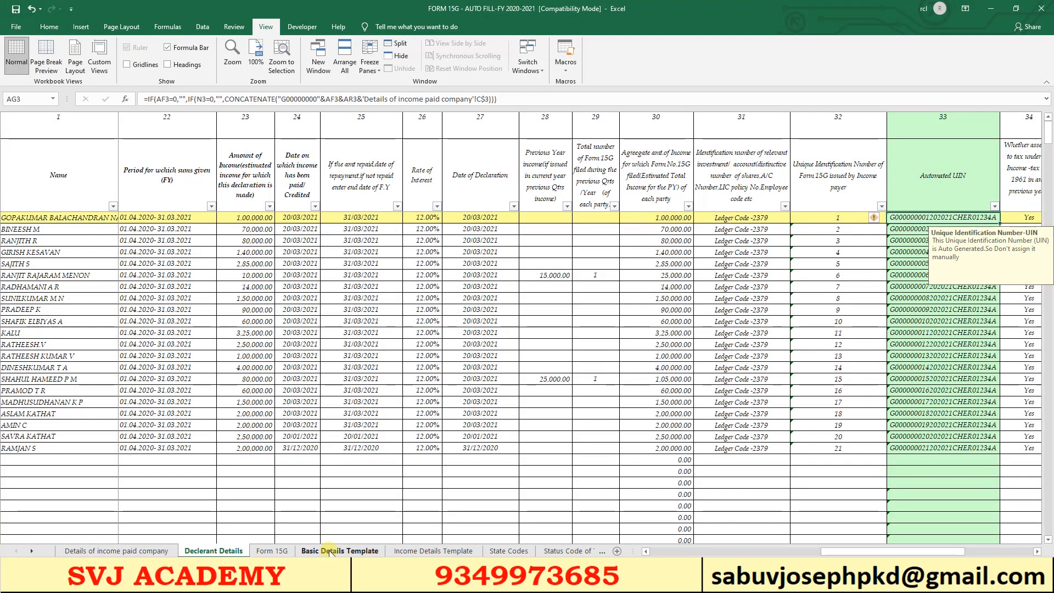
pyautogui.click(356, 551)
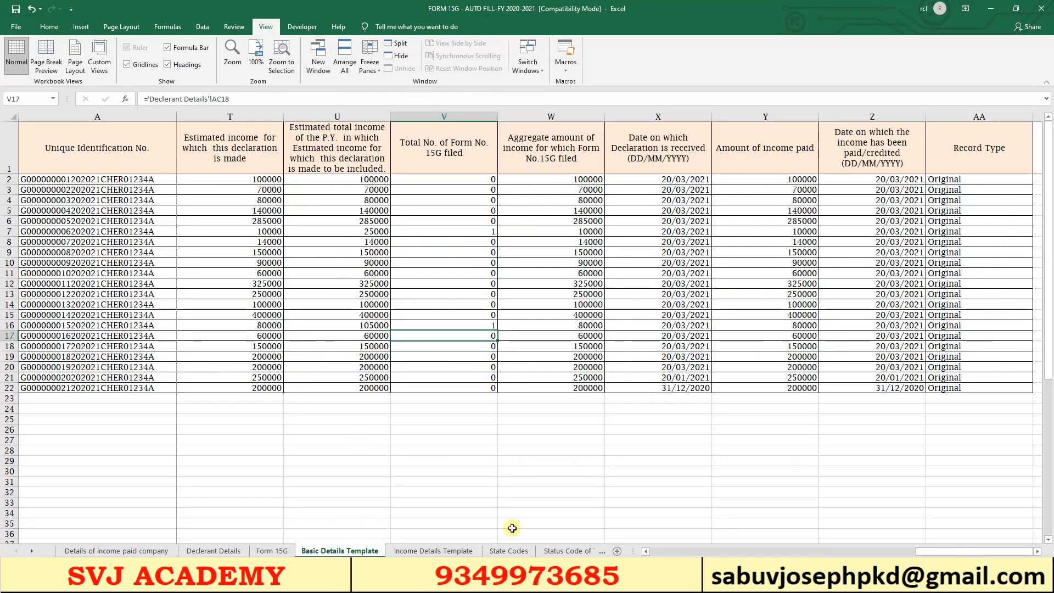
pyautogui.moveTo(940, 551); pyautogui.dragTo(647, 554)
pyautogui.click(265, 265)
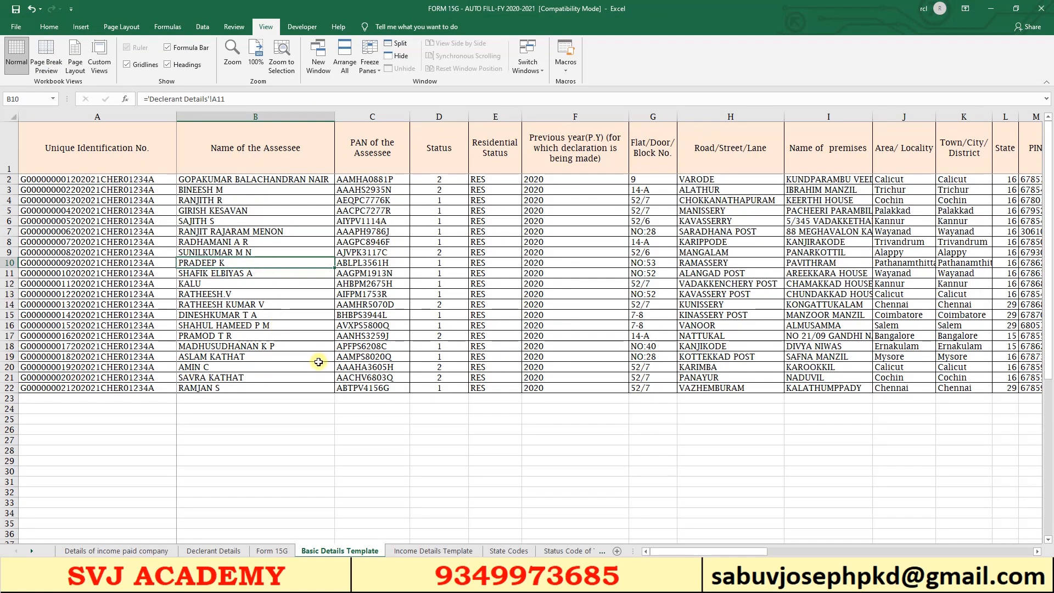
pyautogui.click(297, 580)
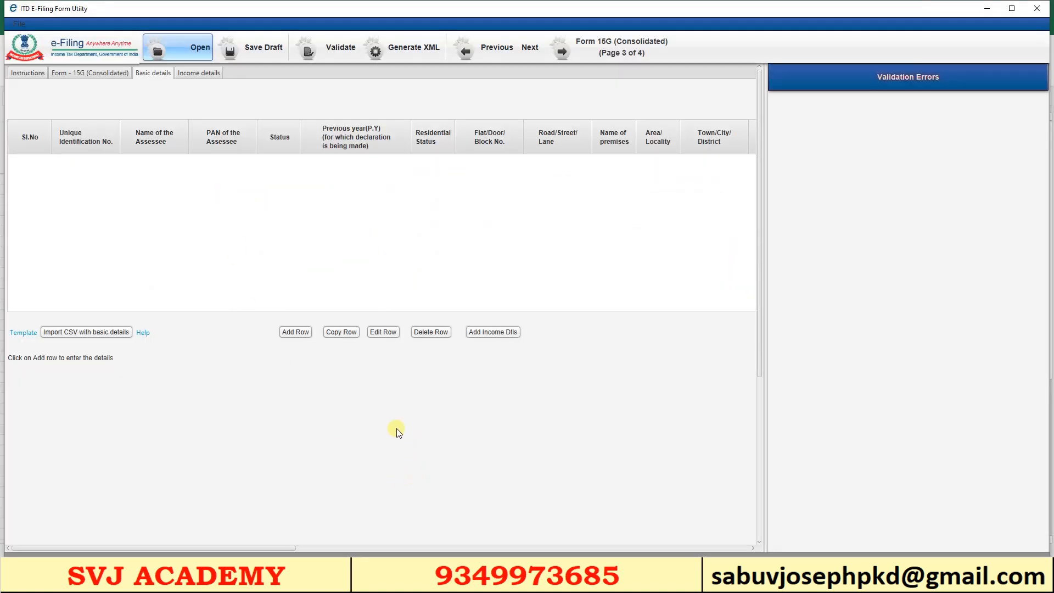
pyautogui.click(521, 578)
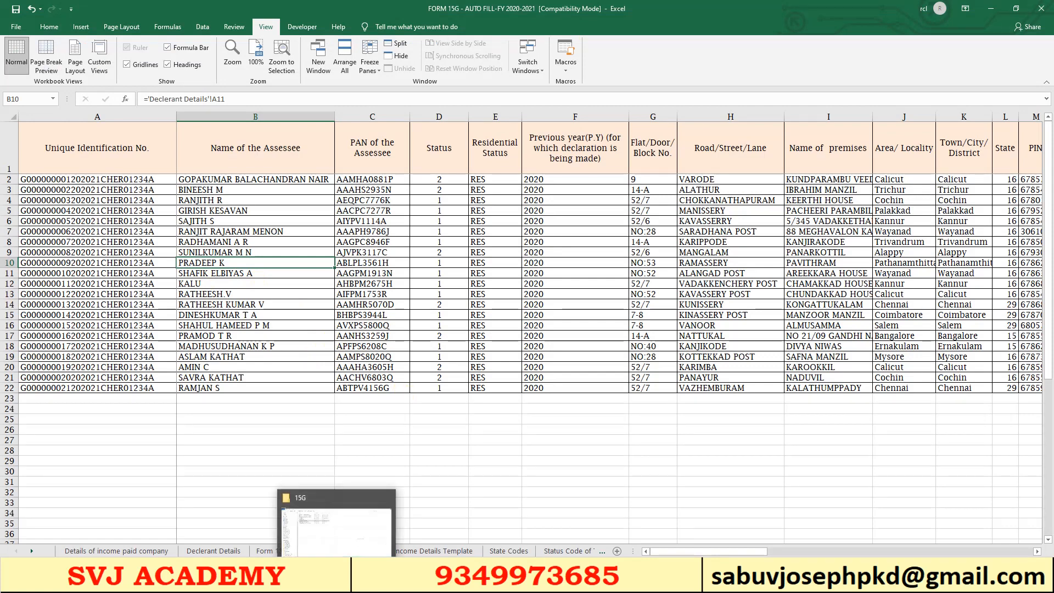
# - Open the 15G_CSV Basic Details Converter workbook from the 15G folder
pyautogui.click(337, 579)
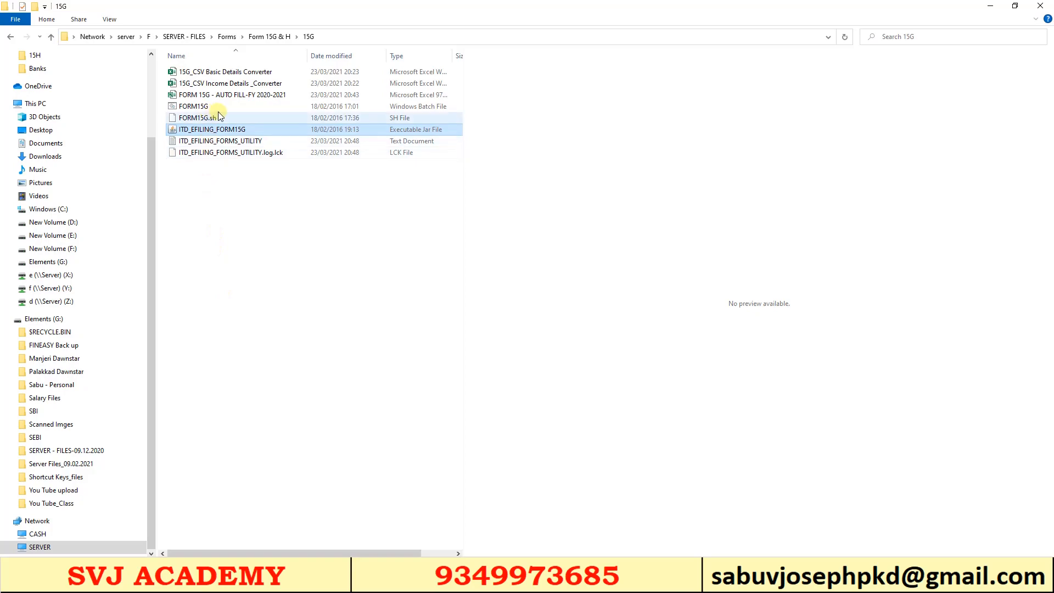
pyautogui.doubleClick(226, 72)
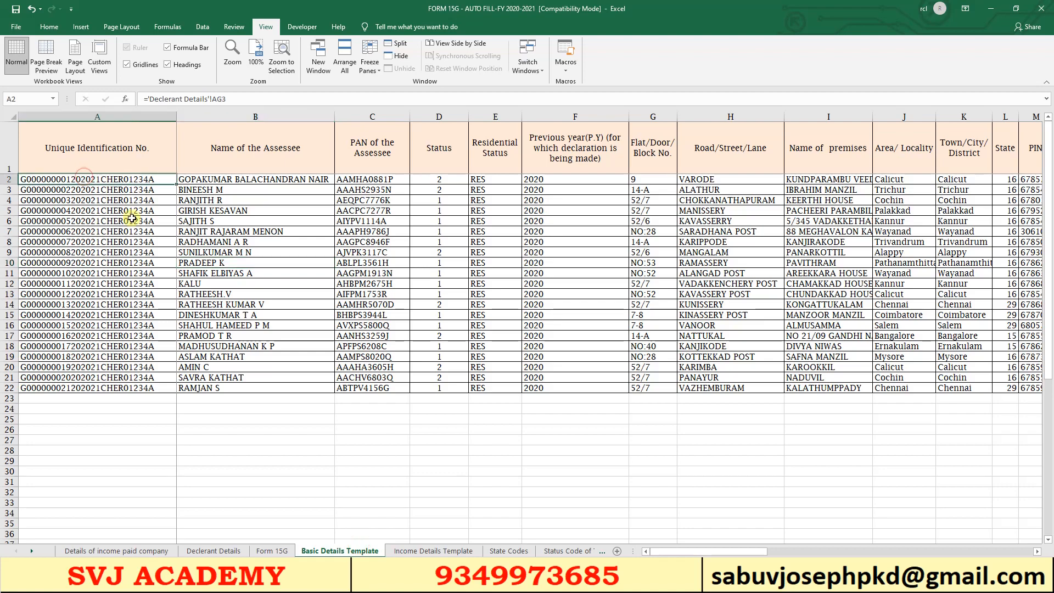
# - Copy the assessee records A2:AA22 and paste them into the converter sheet at A2
pyautogui.hotkey('ctrl', 'shift', 'Right')
pyautogui.hotkey('ctrl', 'shift', 'Right')
pyautogui.hotkey('ctrl', 'shift', 'Right')
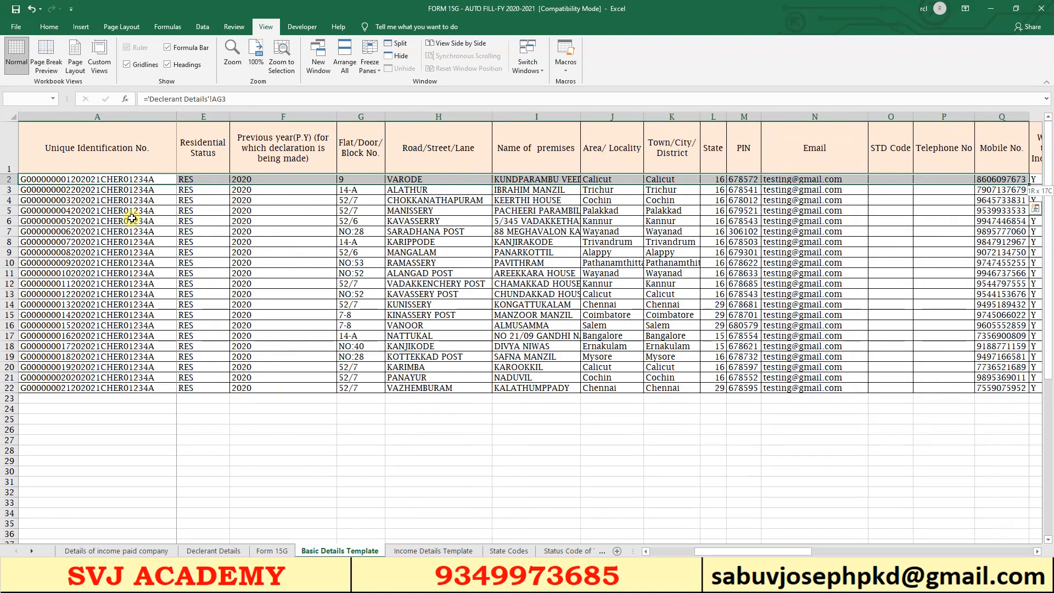
pyautogui.hotkey('ctrl', 'shift', 'Down')
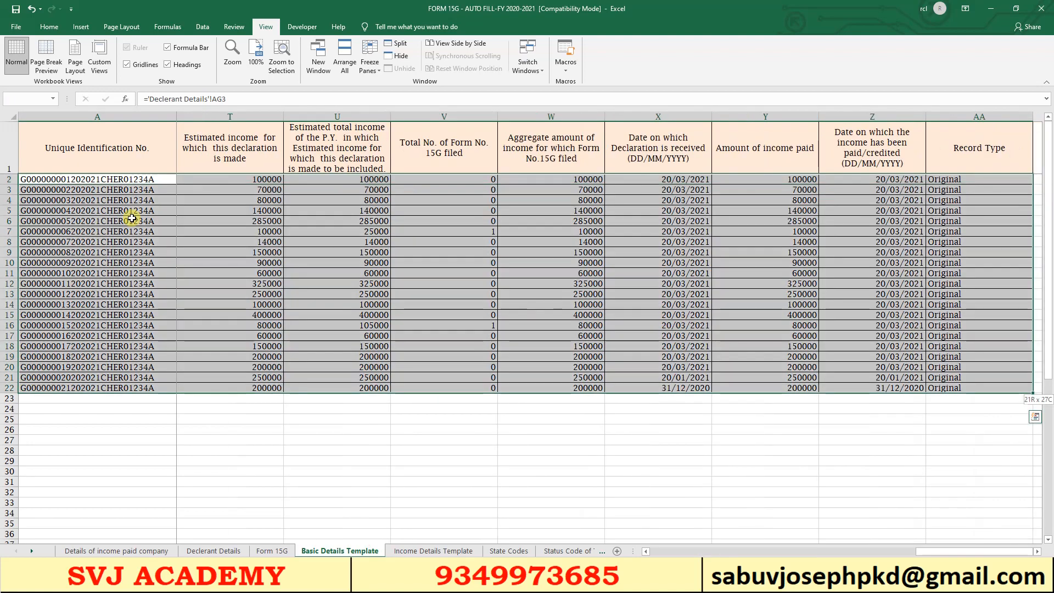
pyautogui.hotkey('ctrl', 'c')
pyautogui.hotkey('alt', 'Tab')
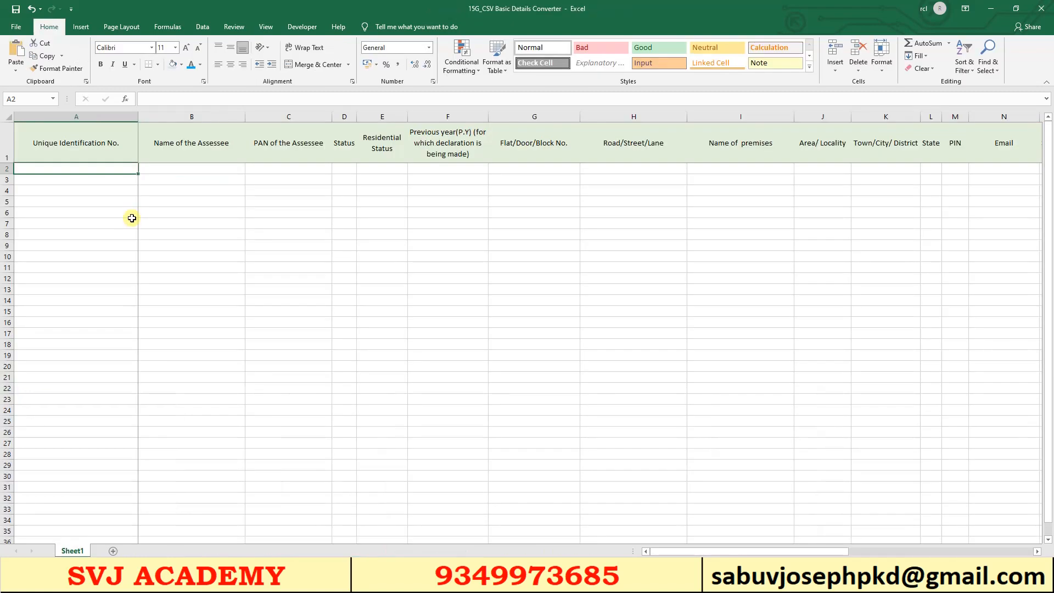
pyautogui.hotkey('shift', 'F10')
pyautogui.press('v')
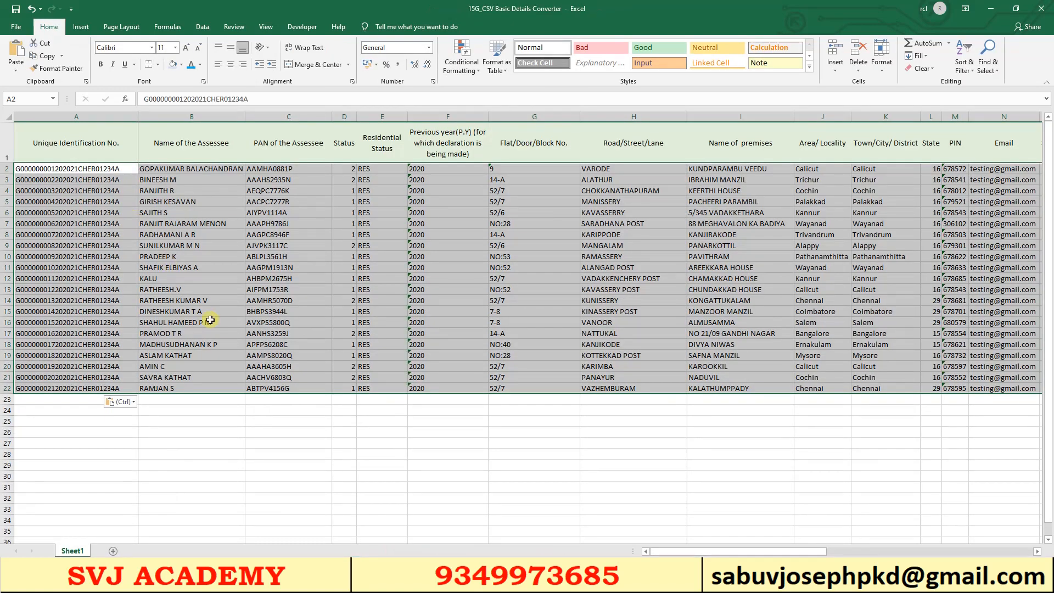
# - Switch back to the Form 15G workbook, glancing at the e-Filing utility, then return to Excel
pyautogui.hotkey('alt', 'Tab')
pyautogui.click(273, 334)
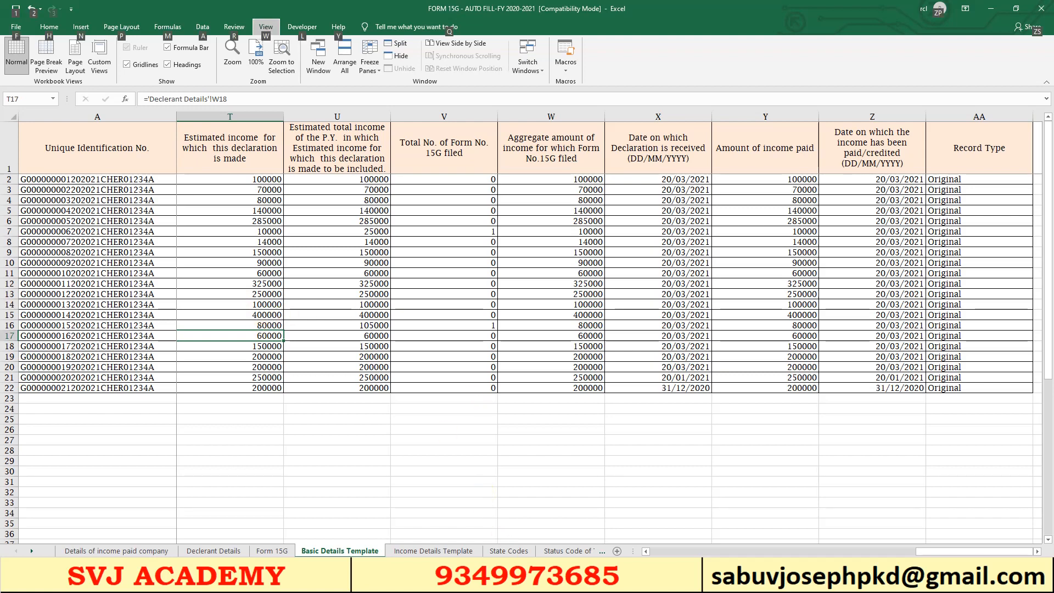
pyautogui.click(515, 580)
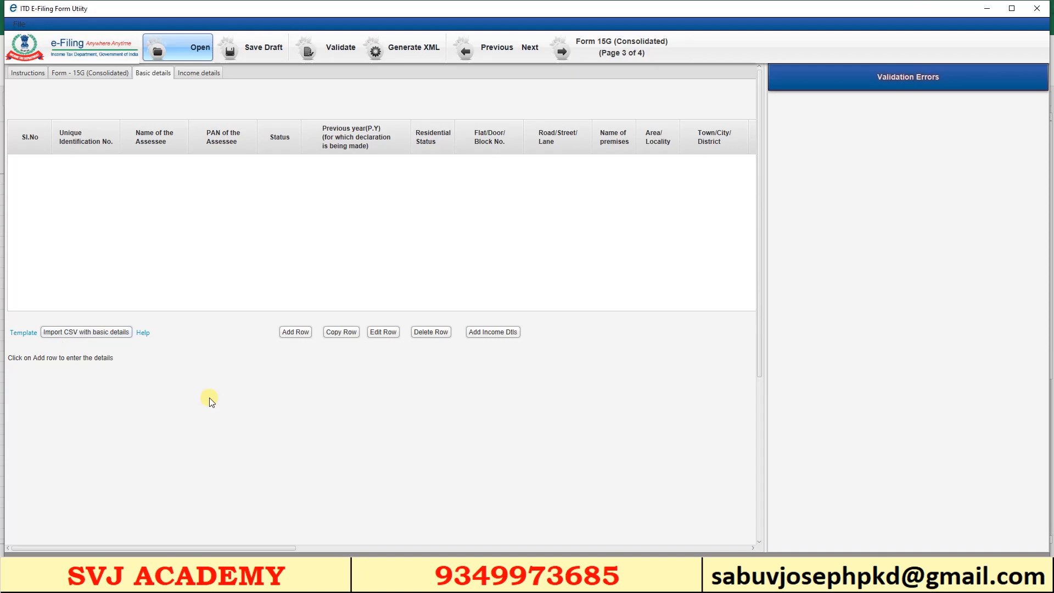
pyautogui.hotkey('alt', 'Tab')
pyautogui.moveTo(924, 551); pyautogui.dragTo(653, 551)
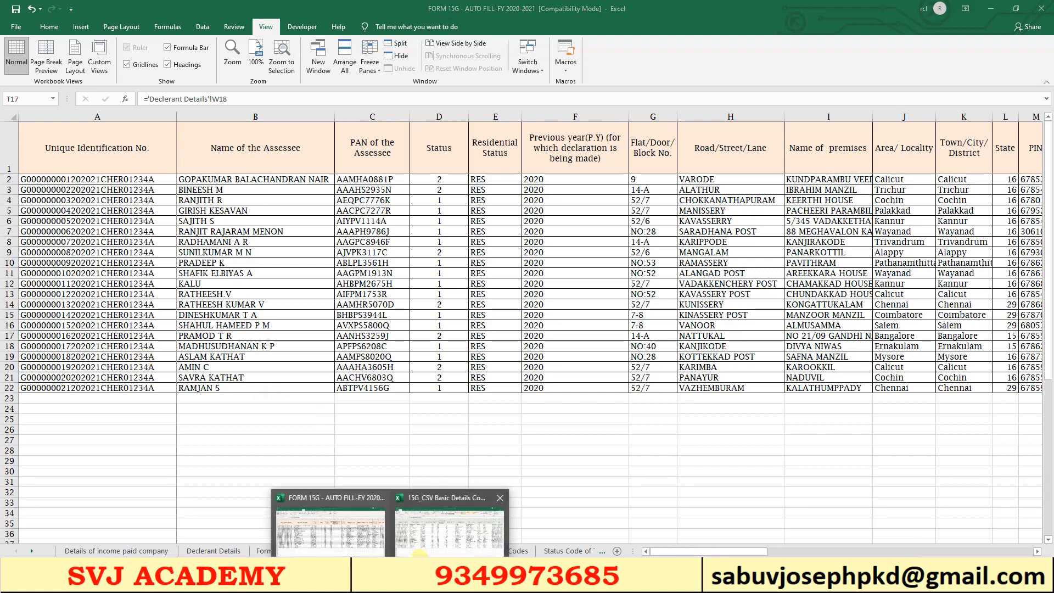
# - Save the converter sheet as CSV (Comma delimited) named 15G_CSV Basic Details
pyautogui.click(453, 537)
pyautogui.click(319, 343)
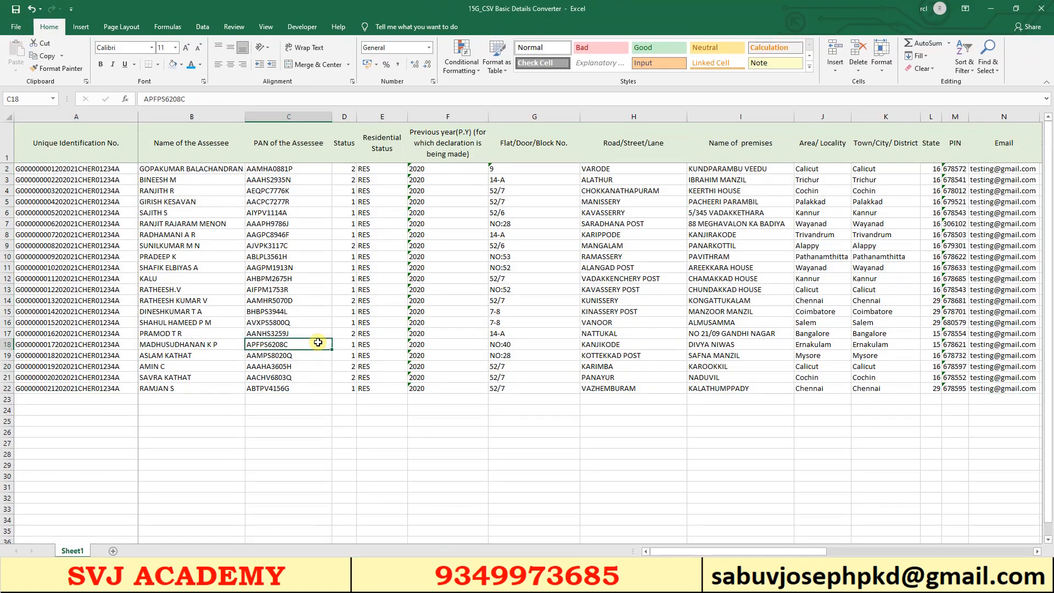
pyautogui.press('F12')
pyautogui.click(144, 235)
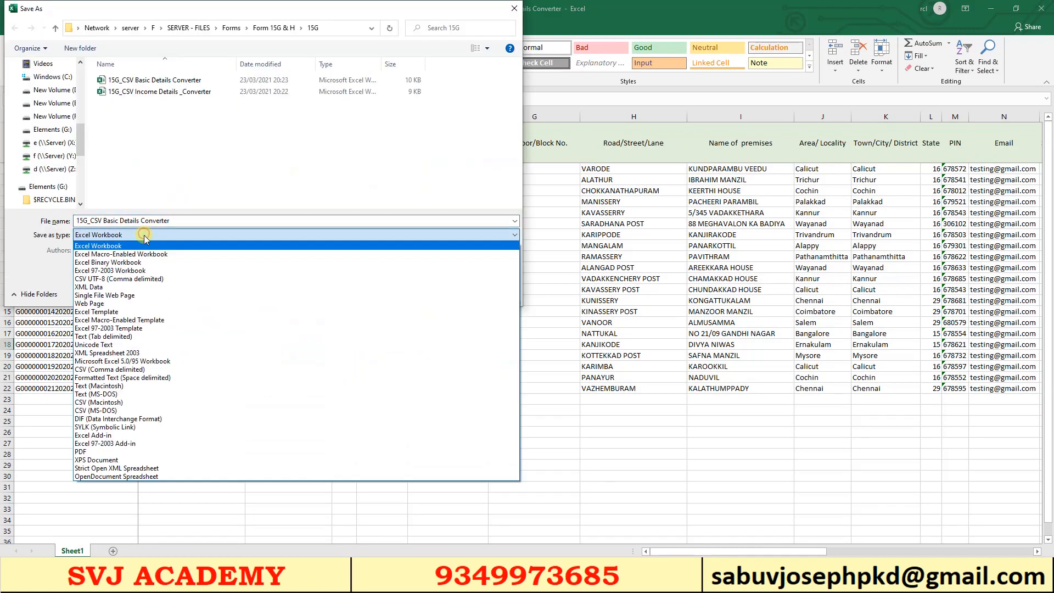
pyautogui.click(147, 370)
pyautogui.press('Return')
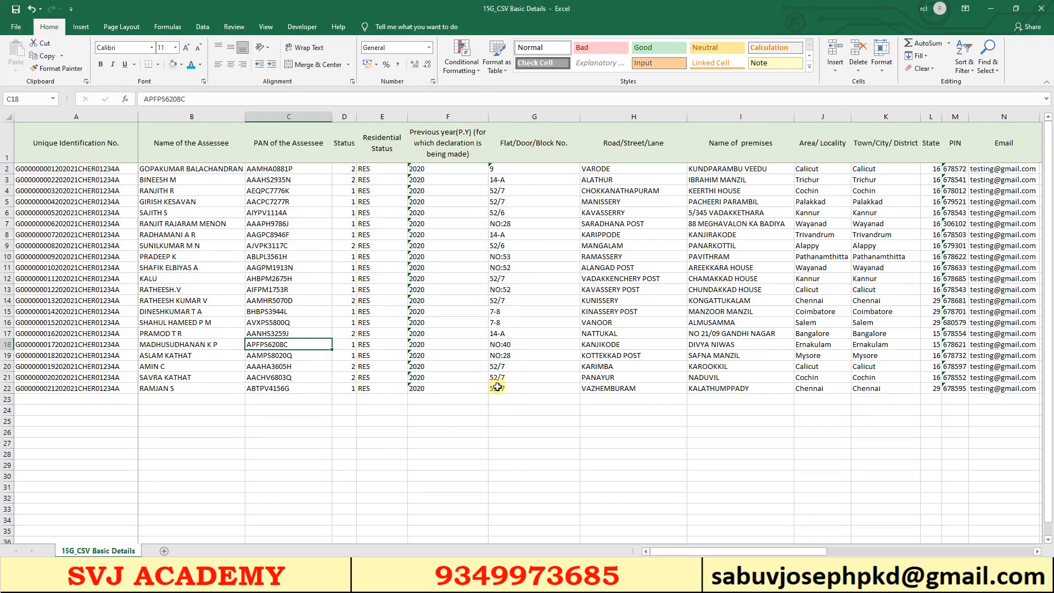
pyautogui.click(274, 580)
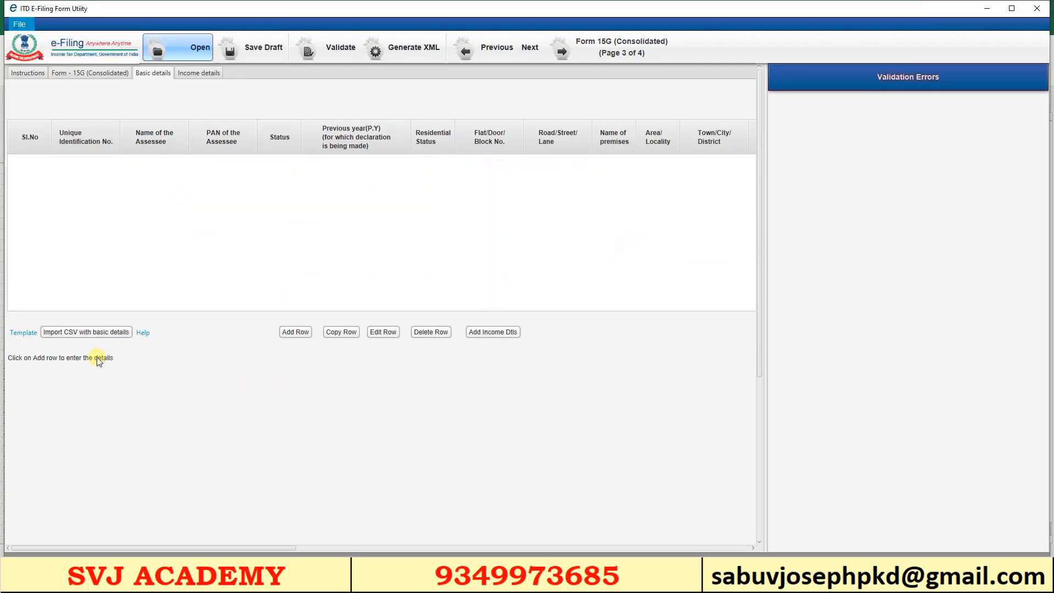
# - Import the assessee rows from 15G_CSV Basic Details in the 15G folder into Basic details
pyautogui.click(67, 335)
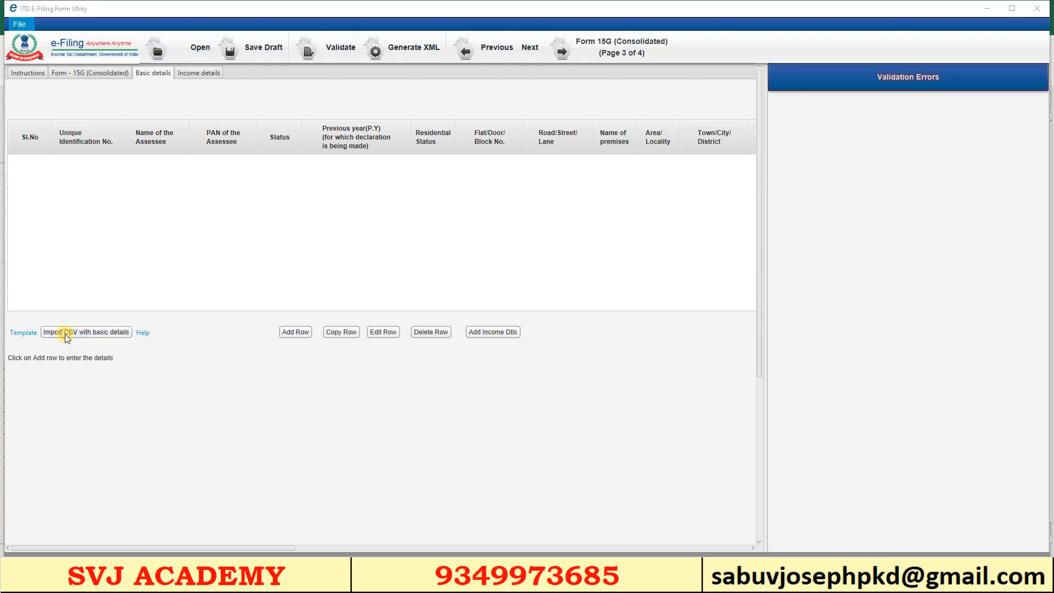
pyautogui.click(365, 202)
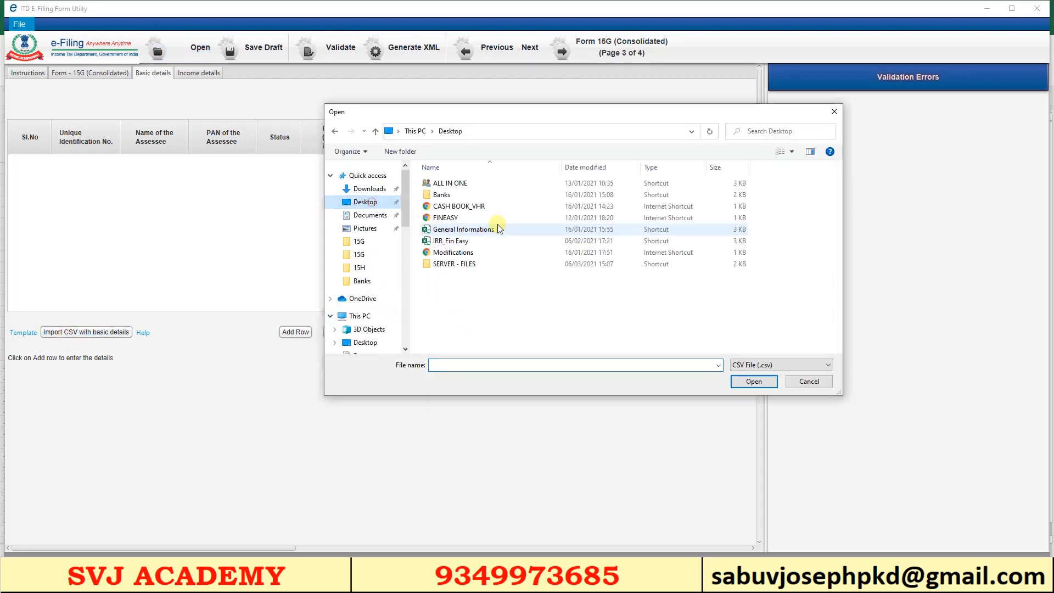
pyautogui.doubleClick(486, 214)
pyautogui.doubleClick(468, 186)
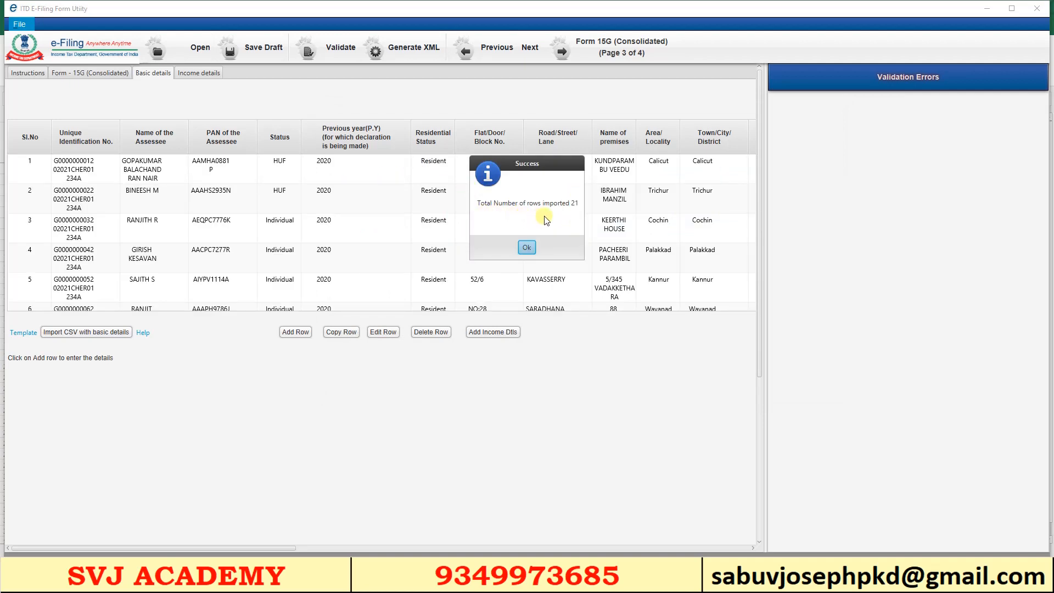
pyautogui.click(526, 247)
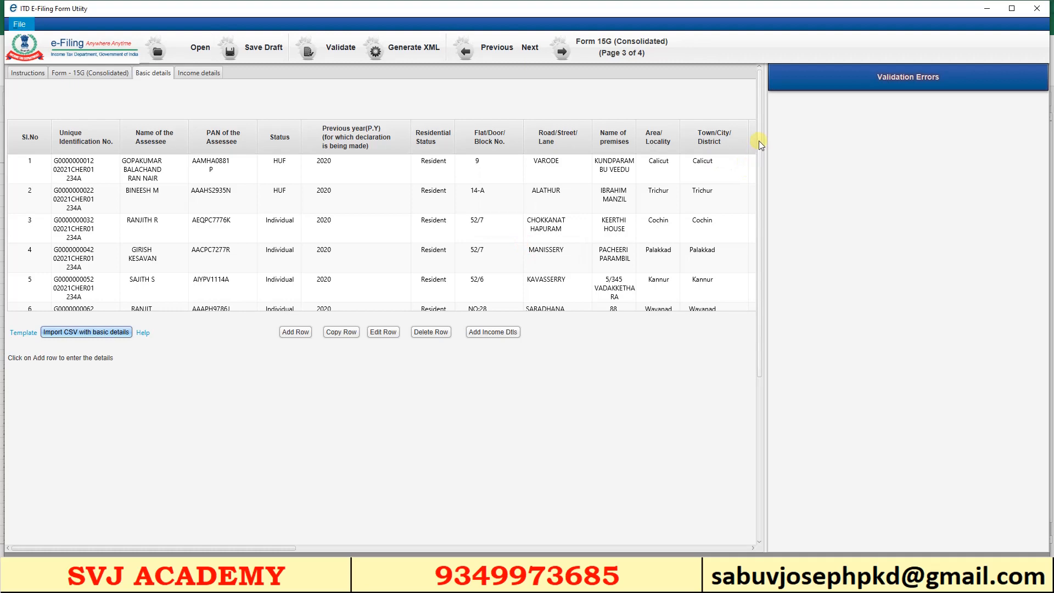
pyautogui.moveTo(758, 141)
pyautogui.mouseDown()
pyautogui.moveTo(759, 163)
pyautogui.moveTo(763, 144)
pyautogui.mouseUp()
pyautogui.scroll(-7, 306, 254)
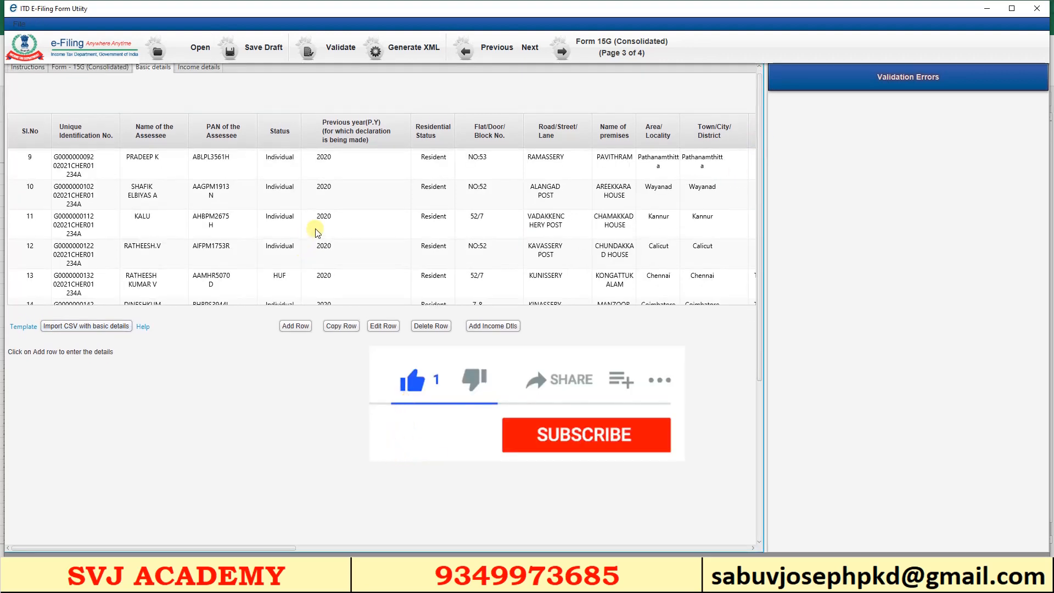
pyautogui.scroll(7, 327, 292)
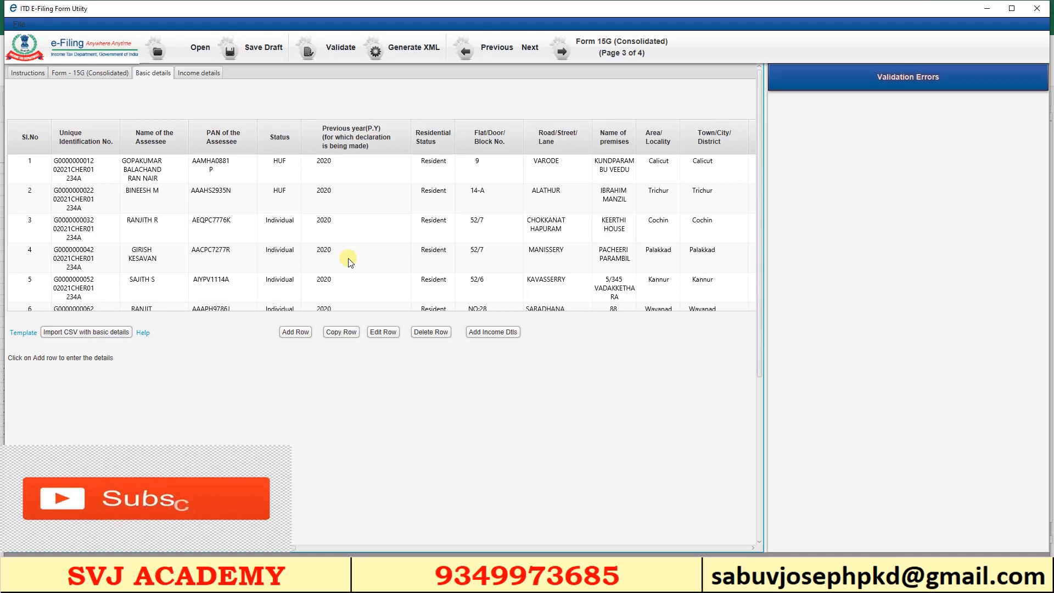
# - Switch to the still-empty Income details page
pyautogui.click(189, 73)
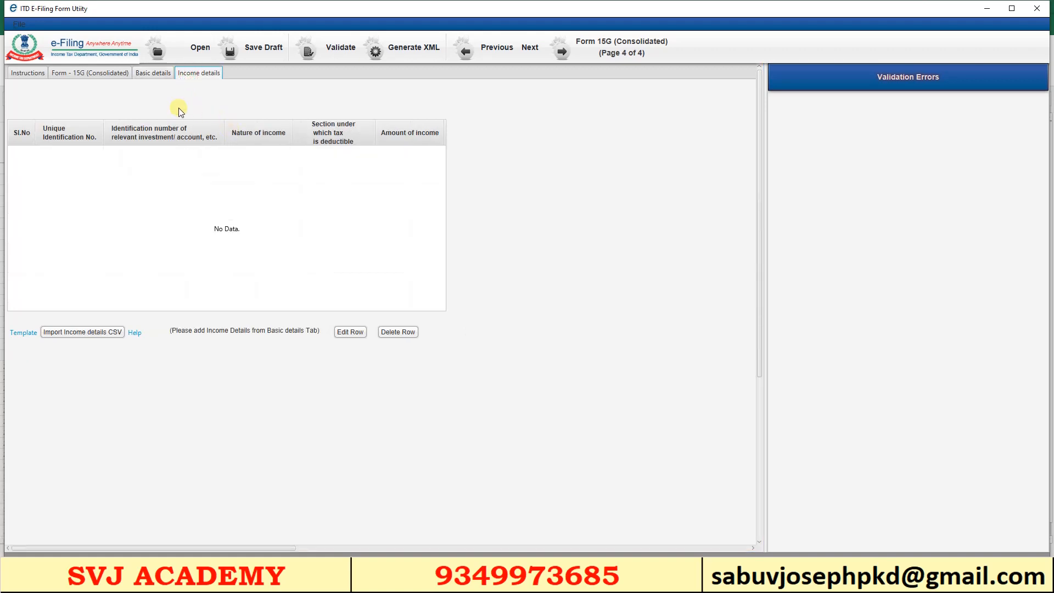
pyautogui.click(154, 77)
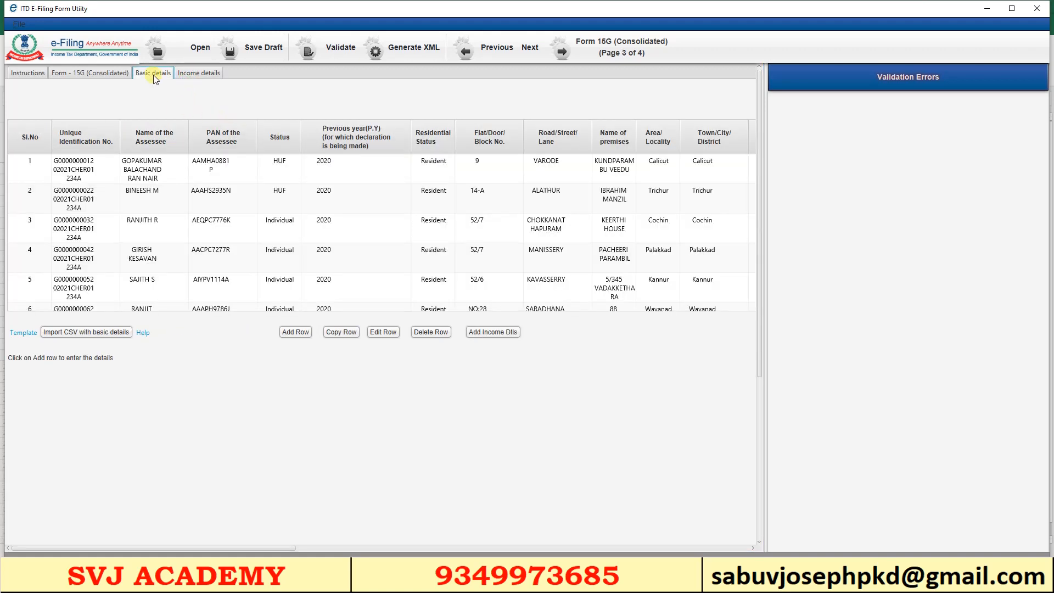
pyautogui.click(189, 75)
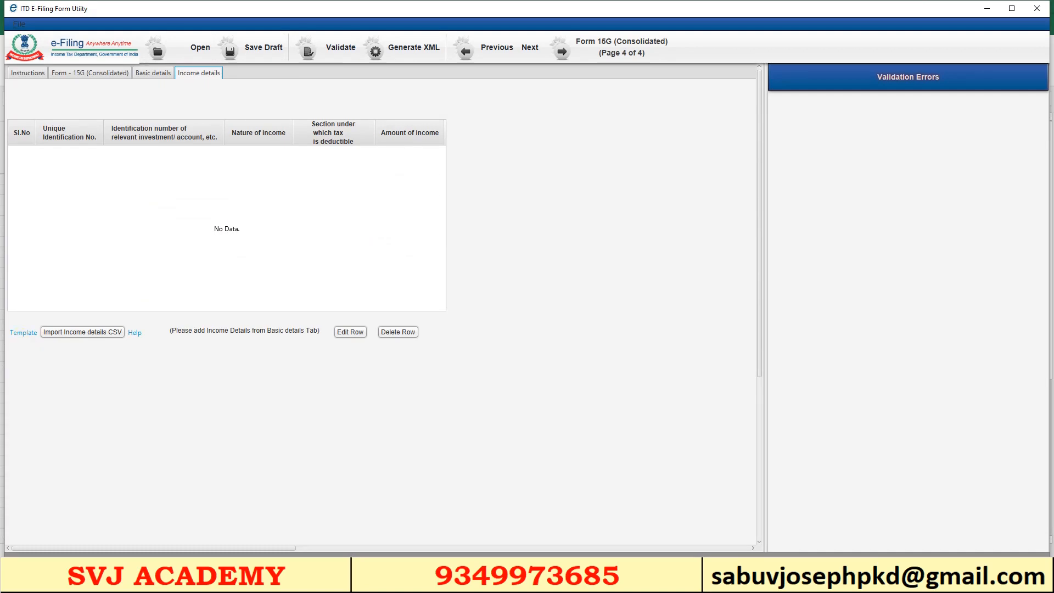
# - In the FORM 15G workbook, go to cell A2 of the Income Details Template sheet
pyautogui.moveTo(390, 582)
pyautogui.click(349, 550)
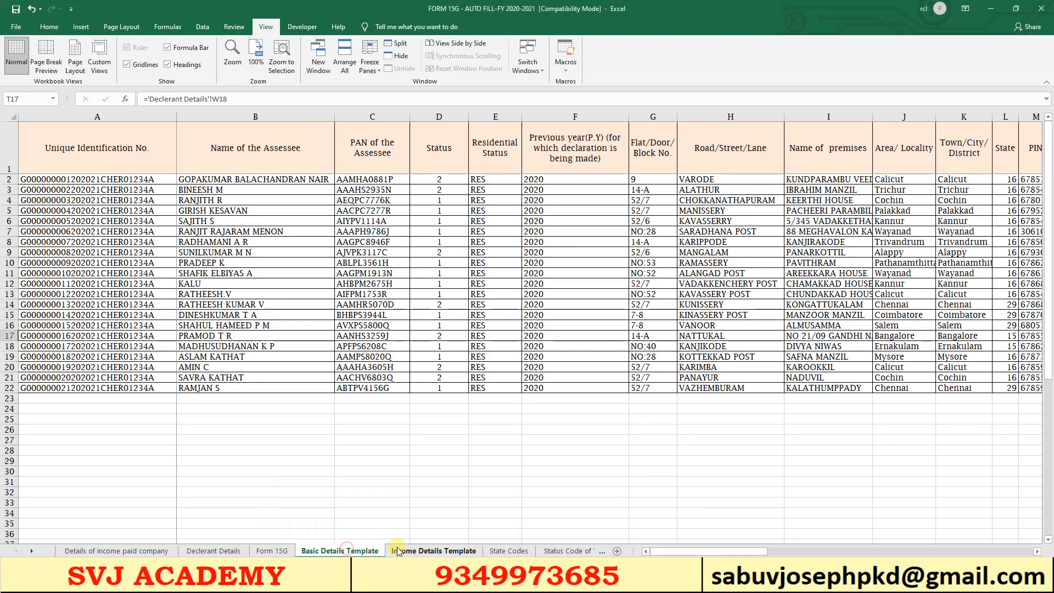
pyautogui.click(426, 550)
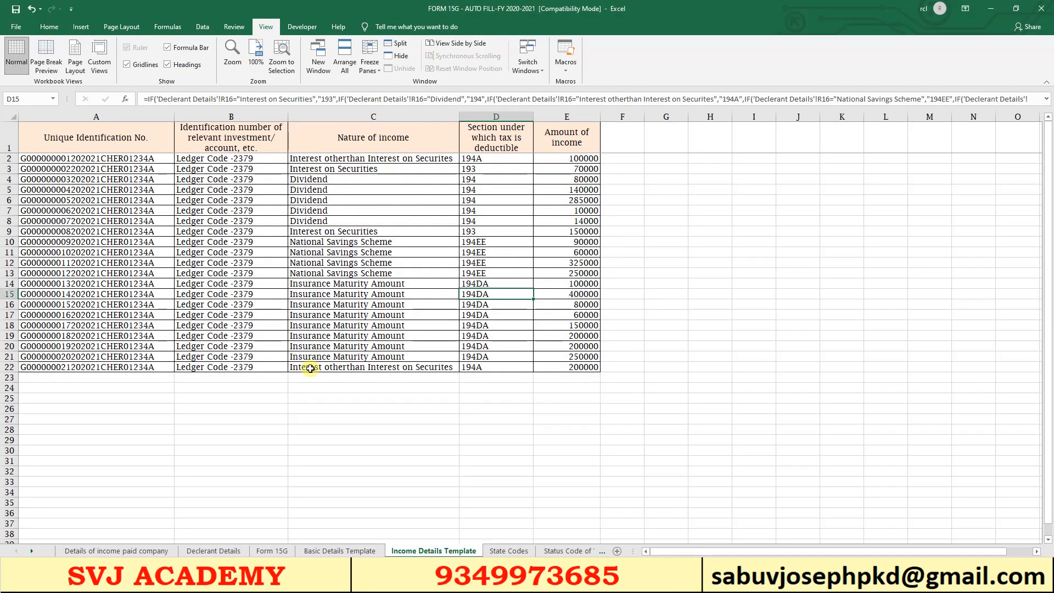
pyautogui.click(94, 162)
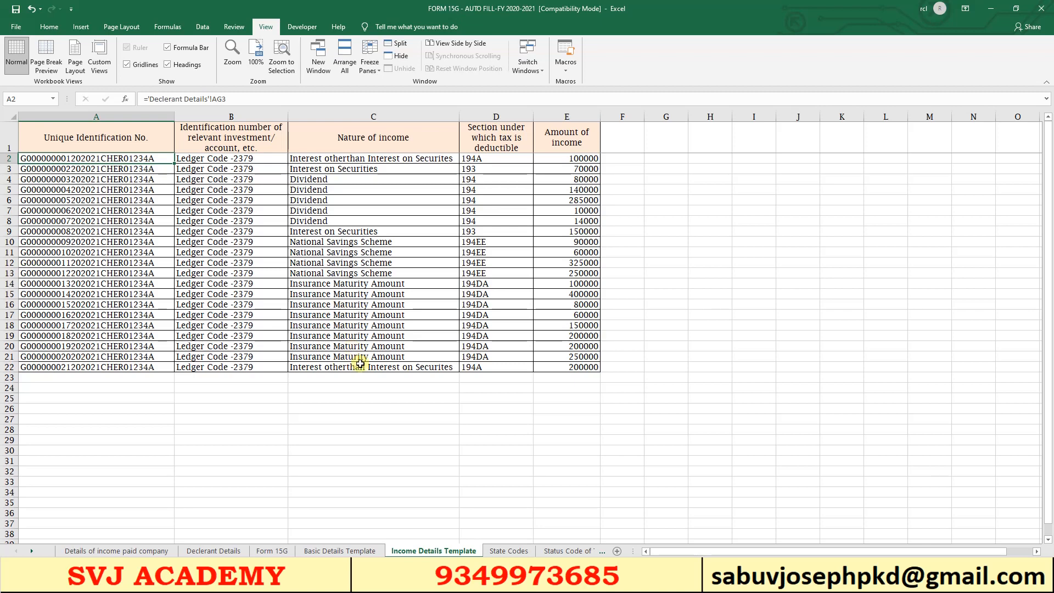
# - Open the 15G_CSV Basic Details Converter workbook from the 15G folder
pyautogui.click(461, 581)
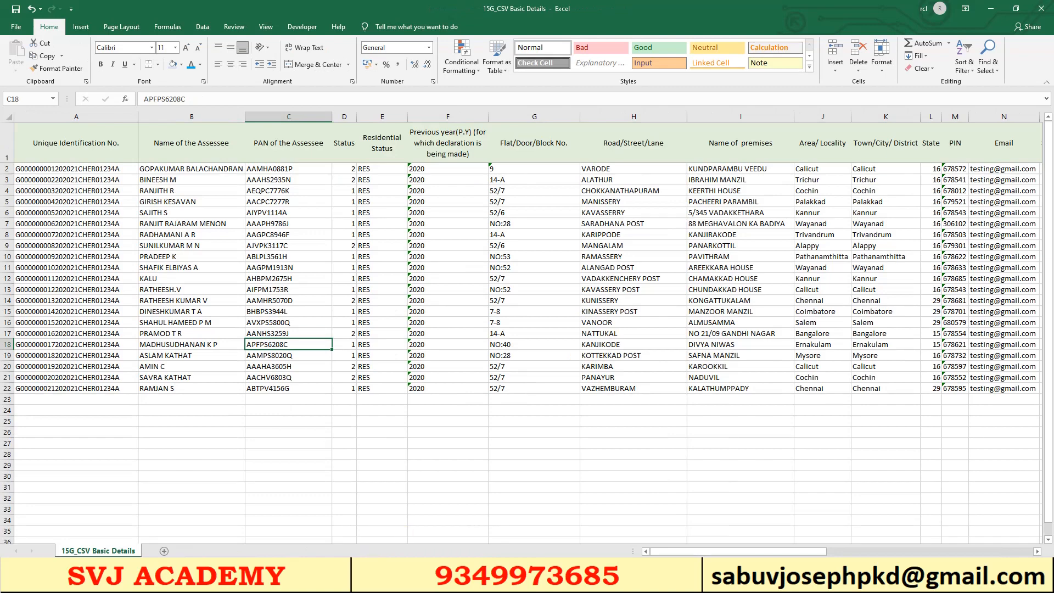
pyautogui.click(390, 582)
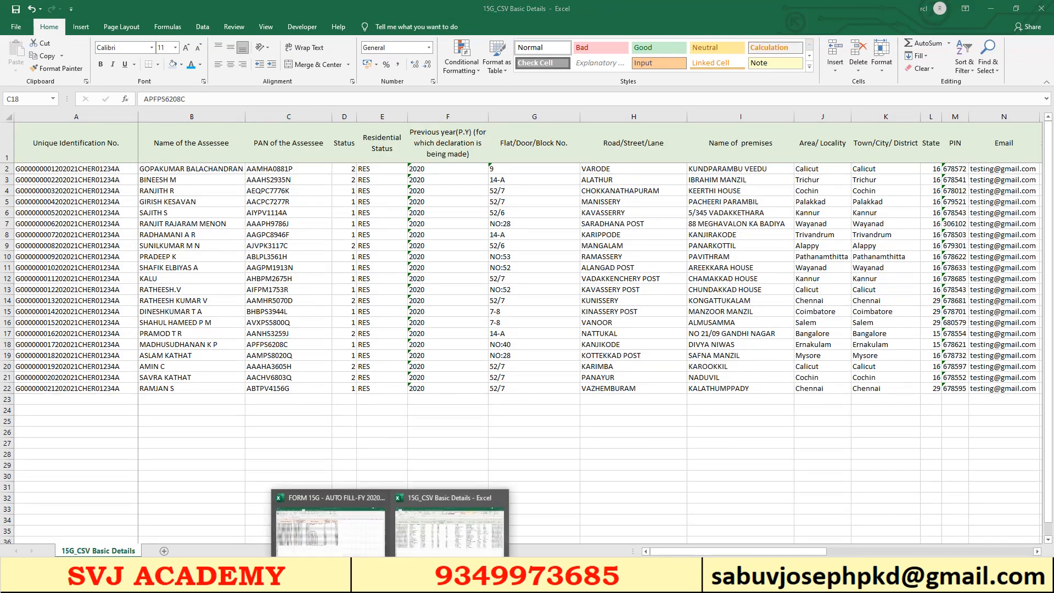
pyautogui.click(426, 544)
pyautogui.doubleClick(220, 72)
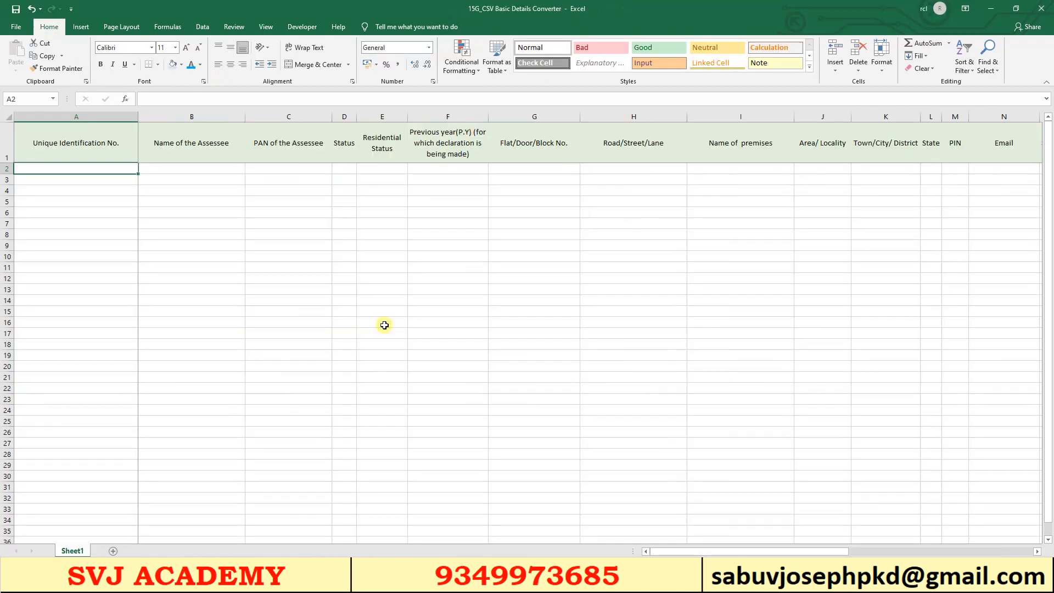
# - Copy income rows A2:E22 into the converter sheet, then begin Save As with the CSV type
pyautogui.moveTo(391, 582)
pyautogui.click(382, 547)
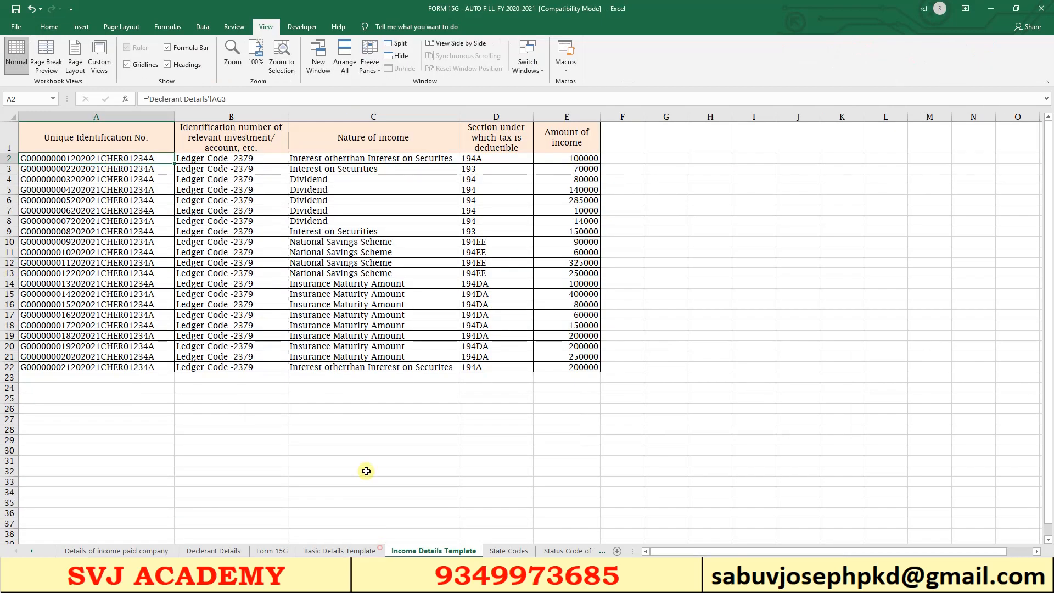
pyautogui.keyDown('shift'); pyautogui.click(560, 359); pyautogui.keyUp('shift')
pyautogui.keyDown('shift'); pyautogui.click(569, 368); pyautogui.keyUp('shift')
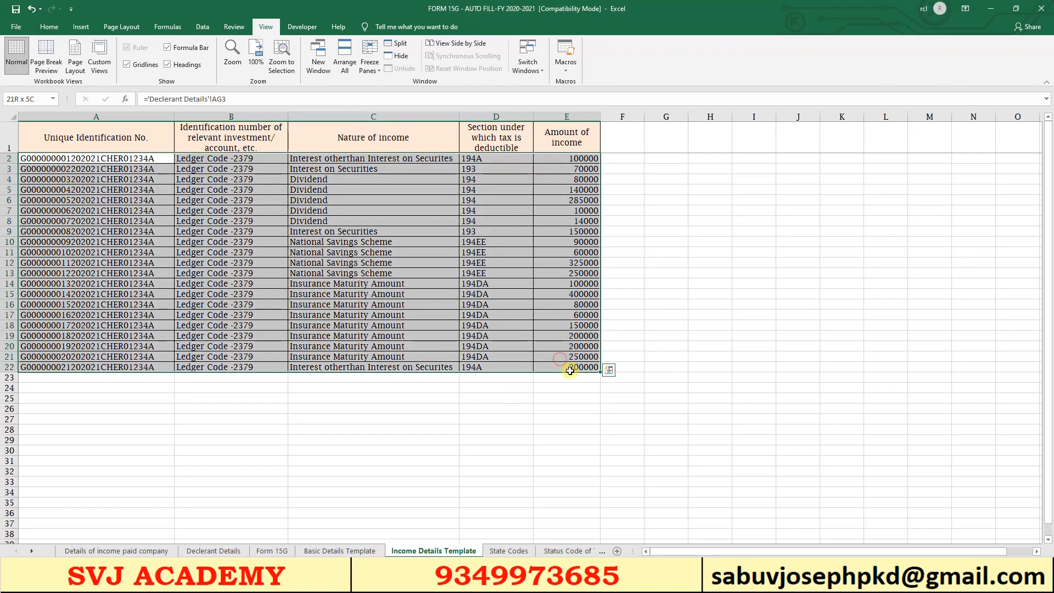
pyautogui.hotkey('ctrl', 'c')
pyautogui.hotkey('alt', 'Tab')
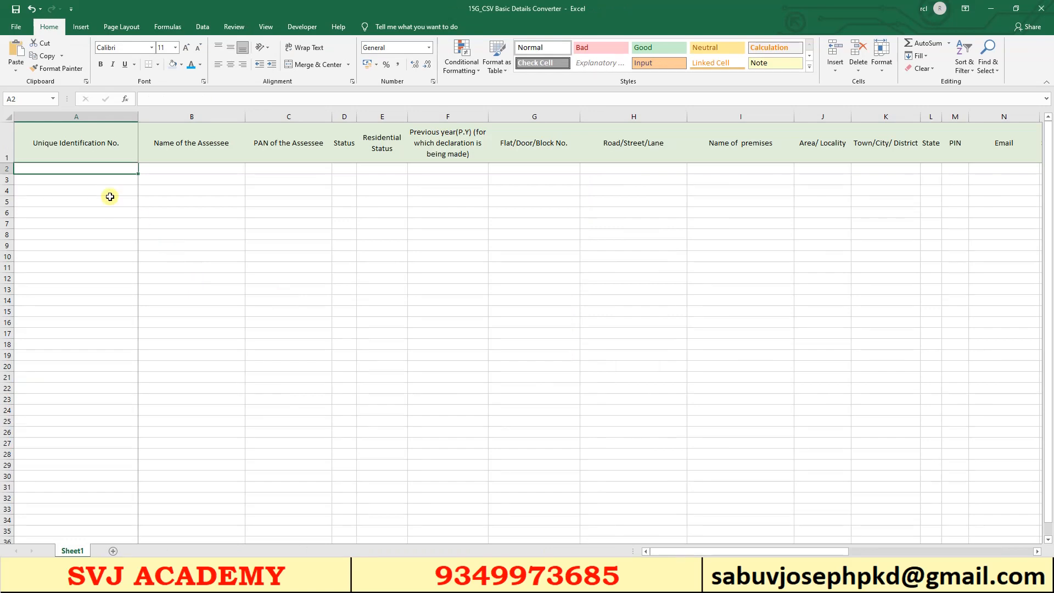
pyautogui.hotkey('ctrl', 'v')
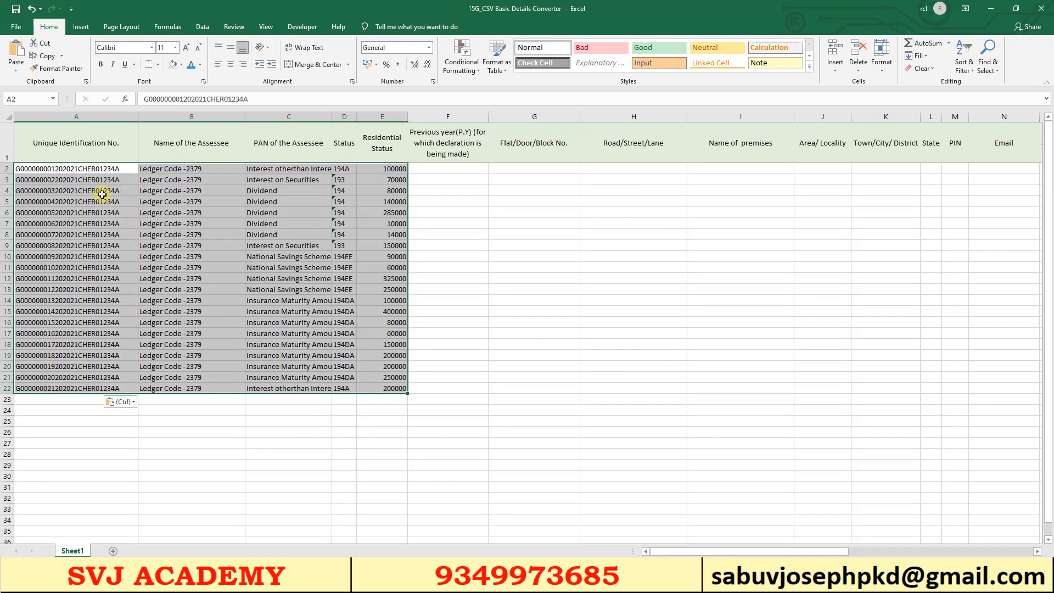
pyautogui.click(80, 167)
pyautogui.press('F12')
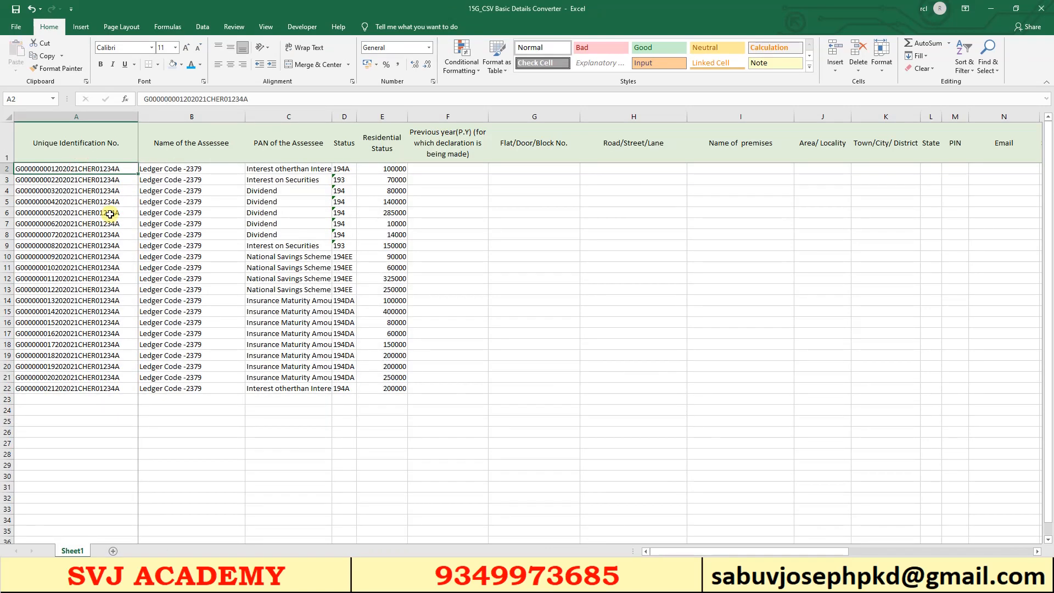
pyautogui.click(315, 236)
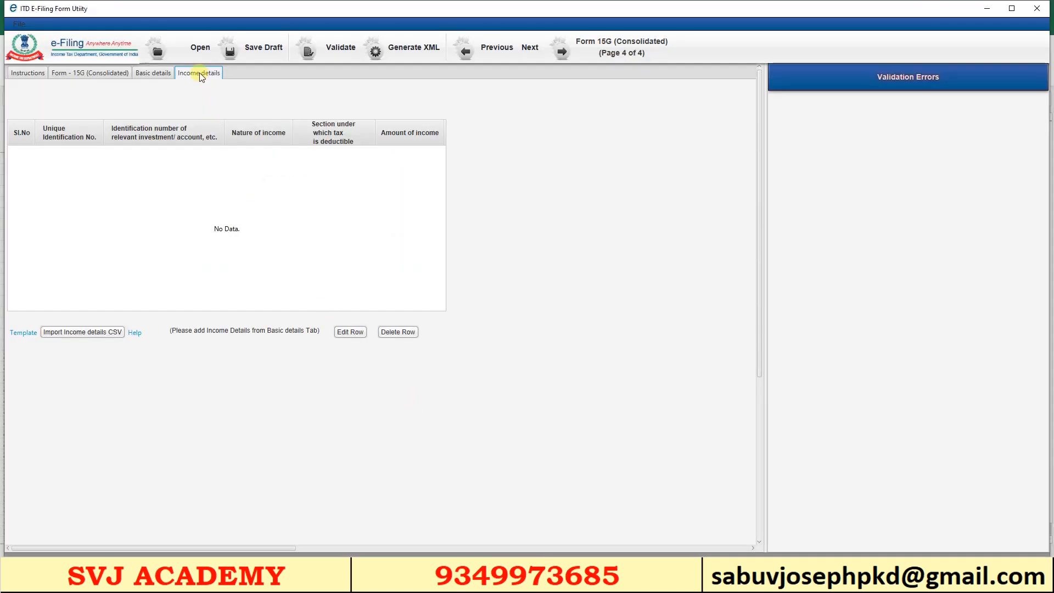
# - Import the 21 rows from 15G_CSV Income Details into the Income details table
pyautogui.click(75, 334)
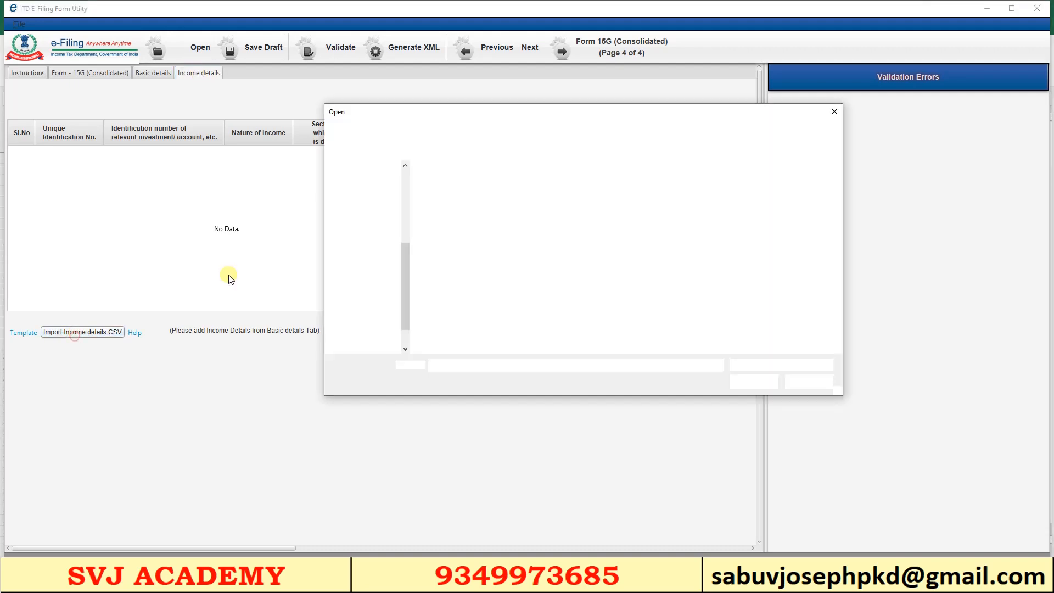
pyautogui.click(468, 196)
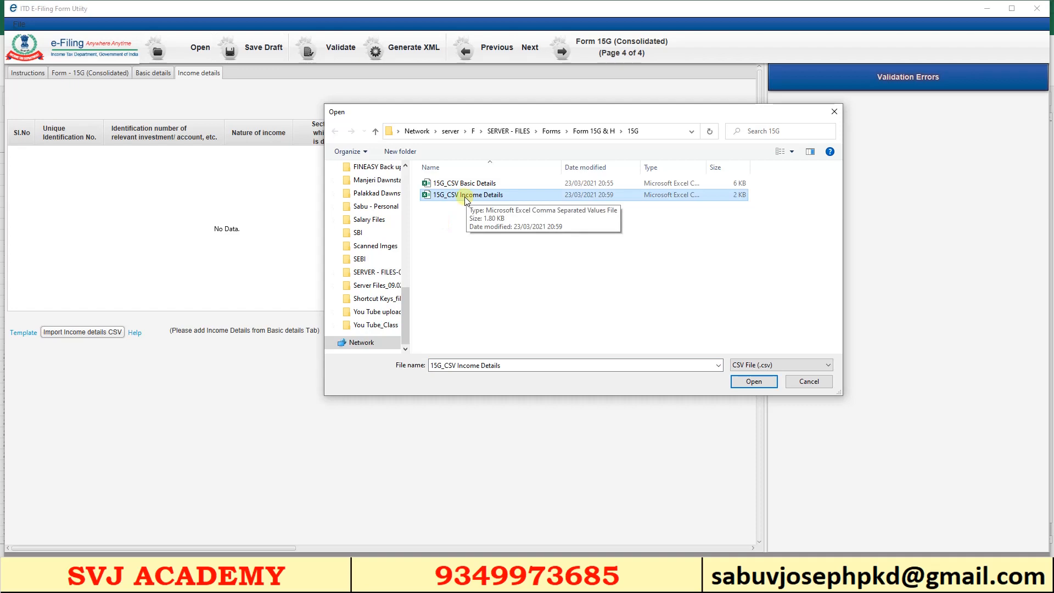
pyautogui.click(740, 384)
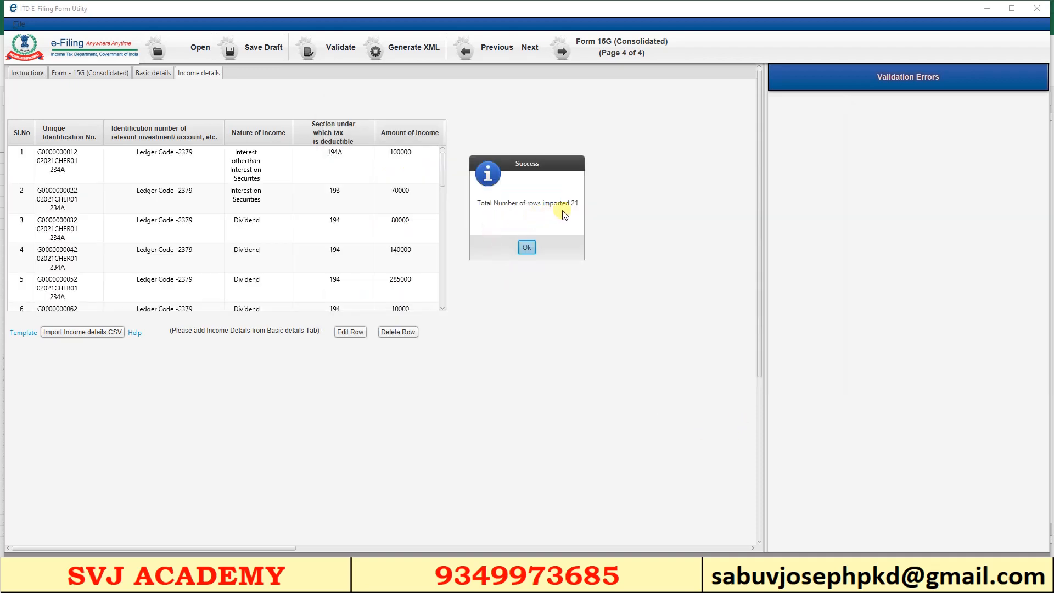
pyautogui.click(526, 248)
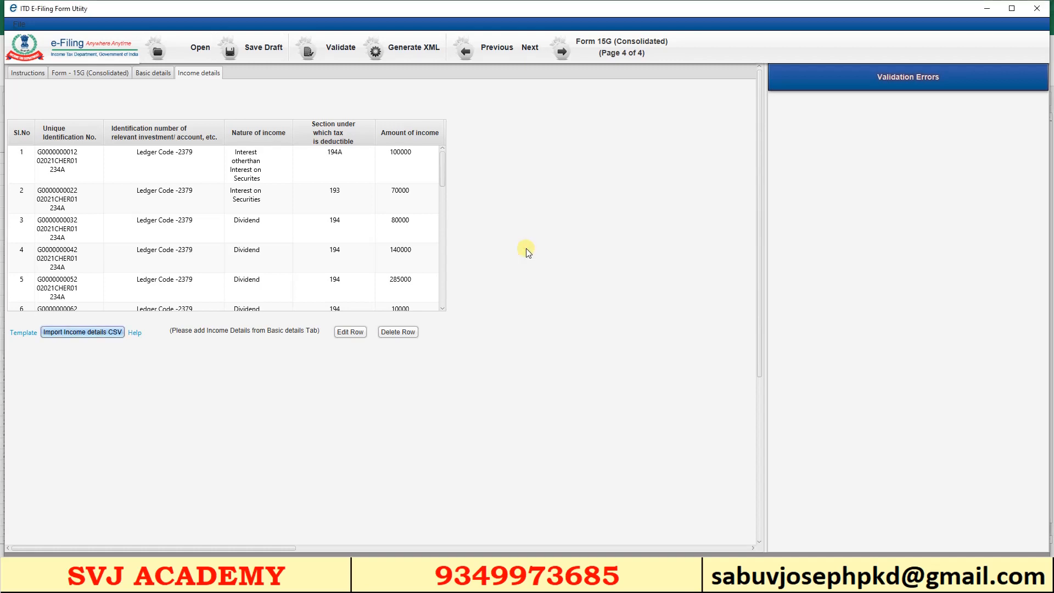
# - Review the Basic and Income details tables, then the Form 15G page with Q4 and 2020-21
pyautogui.scroll(-5, 292, 245)
pyautogui.click(149, 75)
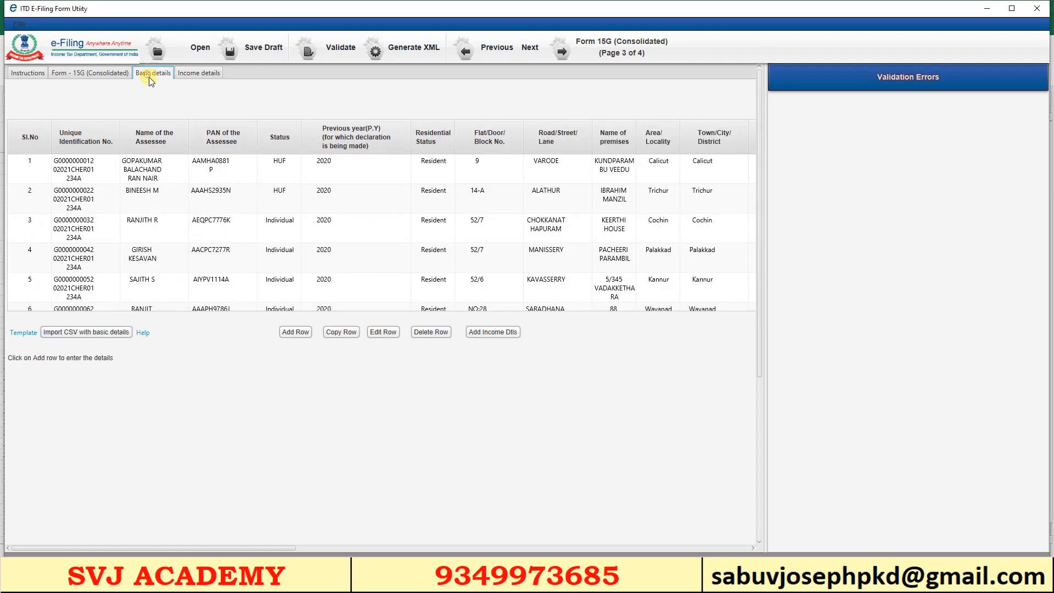
pyautogui.scroll(-5, 198, 207)
pyautogui.scroll(3, 199, 208)
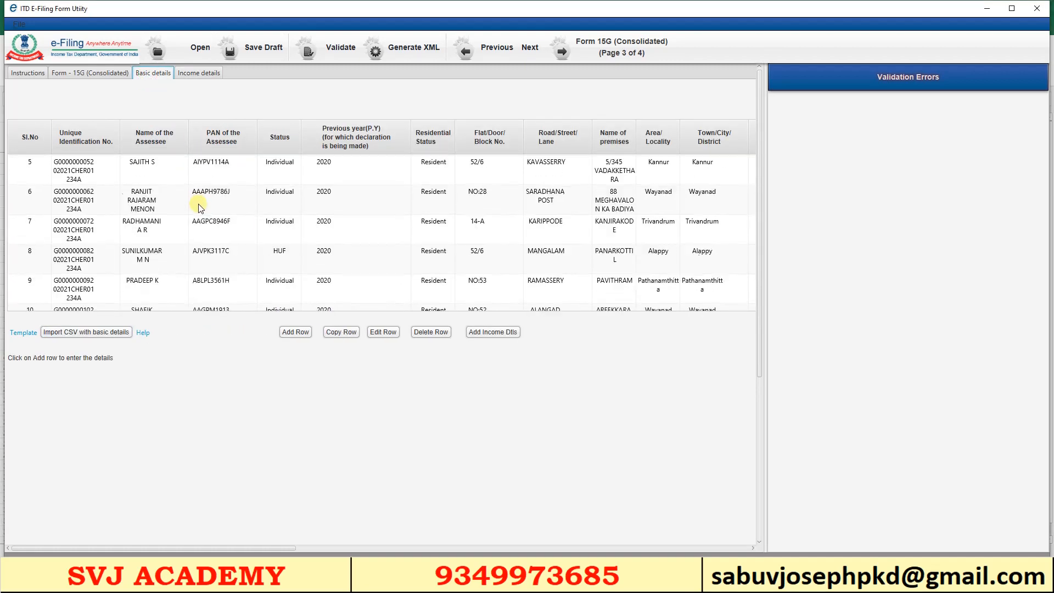
pyautogui.click(189, 72)
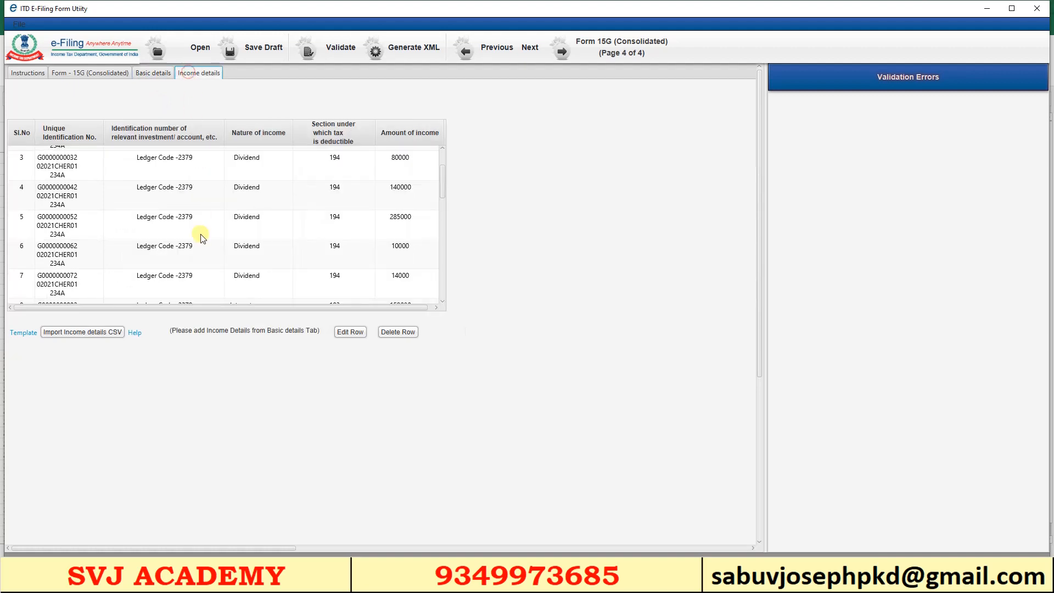
pyautogui.scroll(-18, 212, 237)
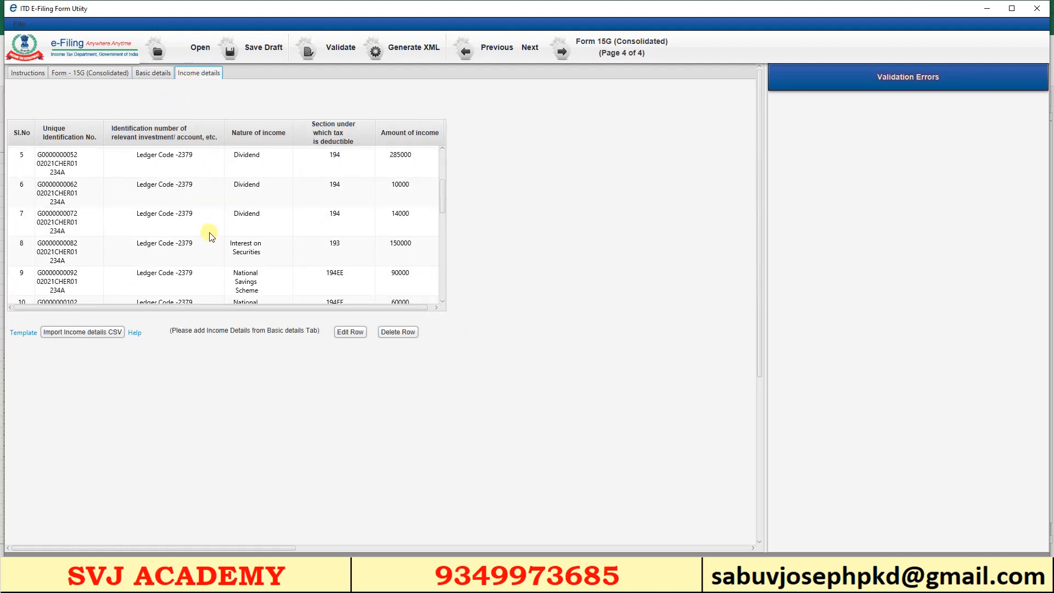
pyautogui.scroll(20, 211, 237)
pyautogui.scroll(1, 212, 237)
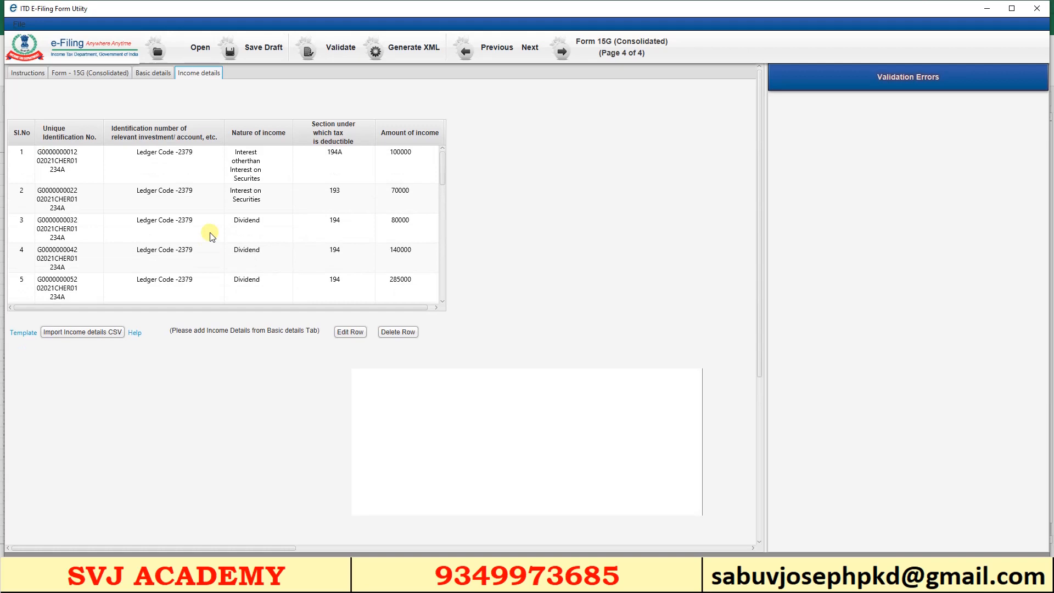
pyautogui.click(153, 73)
pyautogui.click(190, 73)
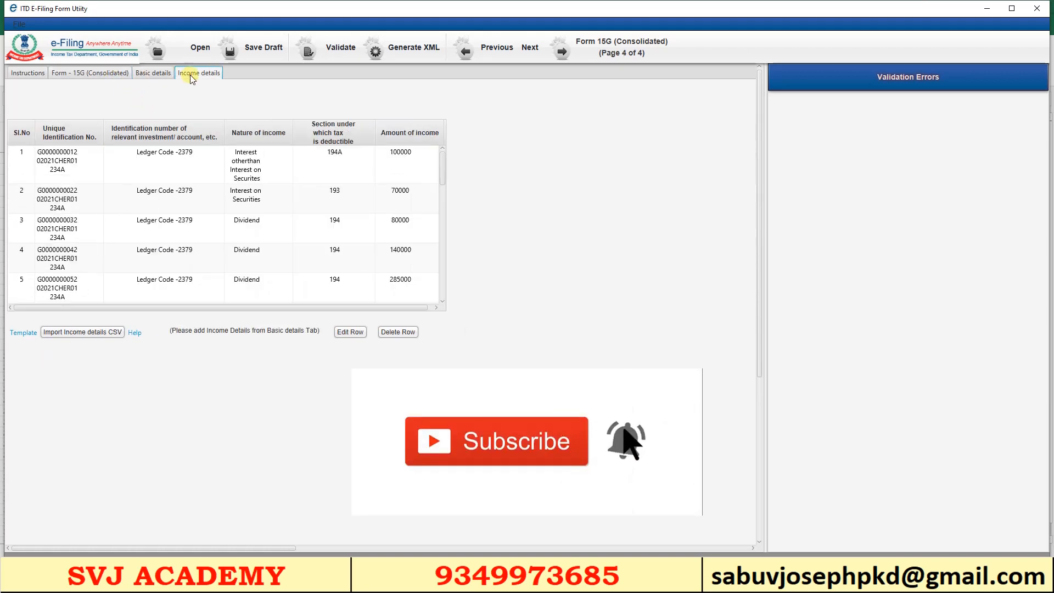
pyautogui.click(113, 74)
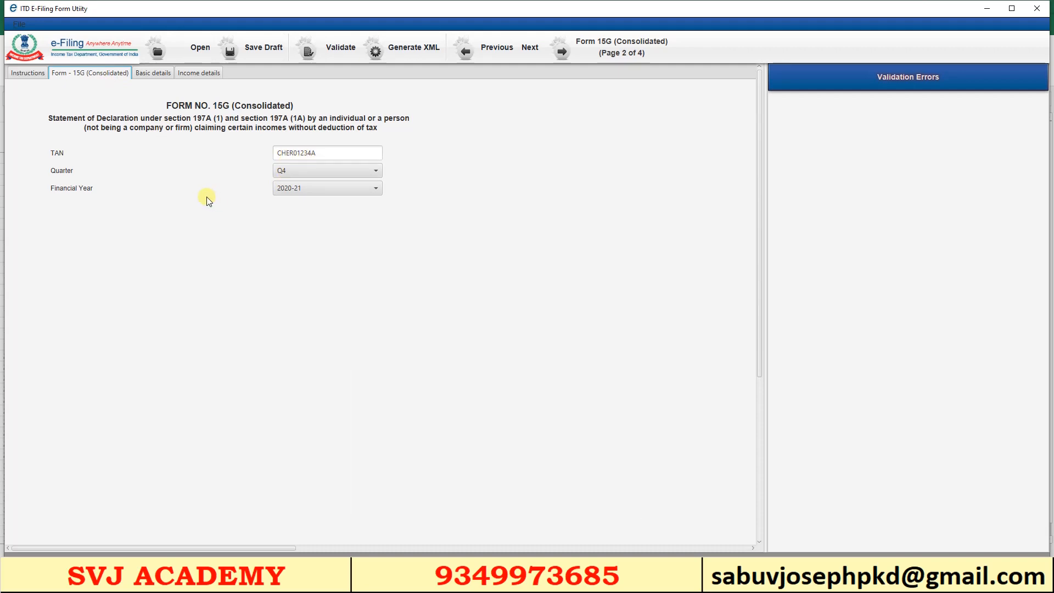
# - Recheck the Basic details and Income details pages
pyautogui.click(154, 75)
pyautogui.scroll(3, 189, 214)
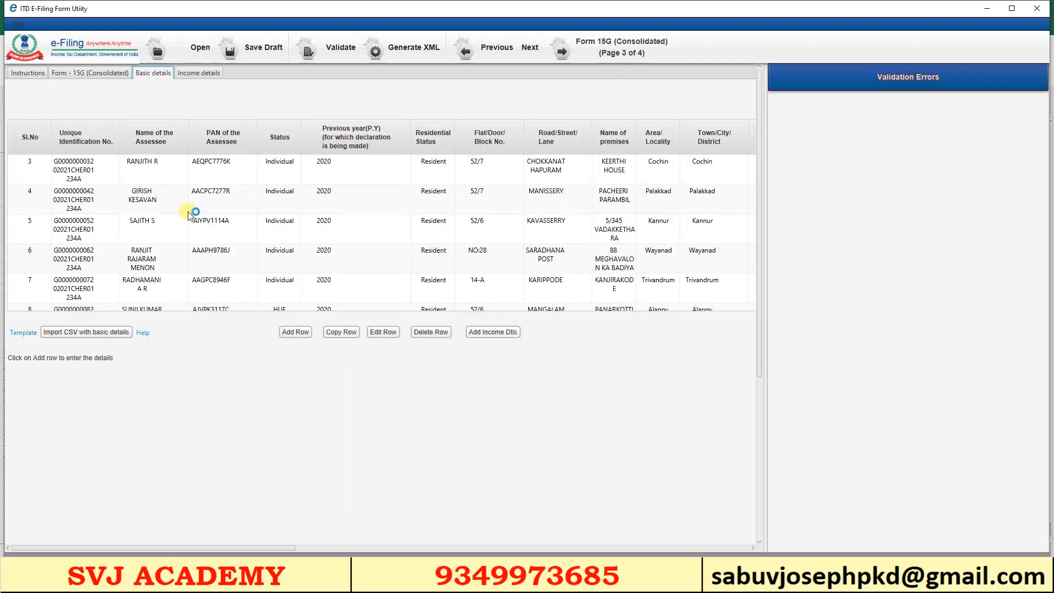
pyautogui.click(200, 77)
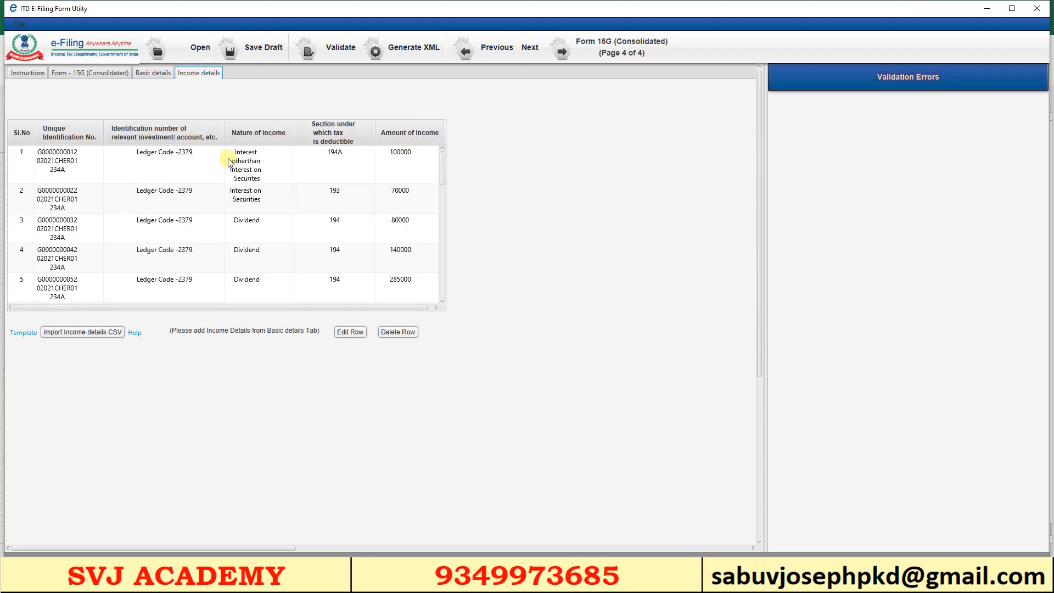
# - Validate Form 15G successfully and proceed to XML generation
pyautogui.click(332, 52)
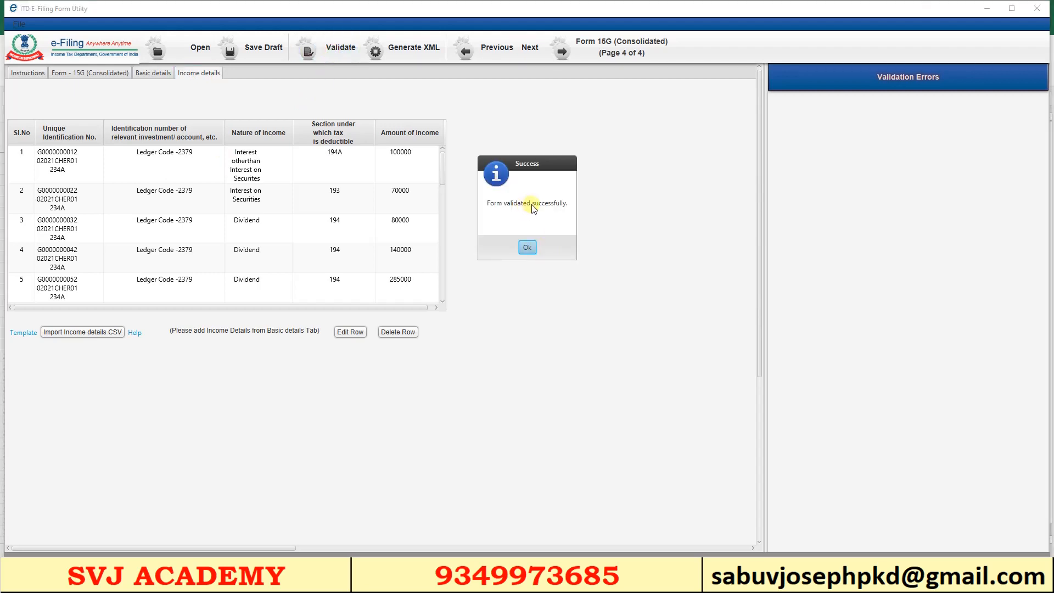
pyautogui.click(527, 248)
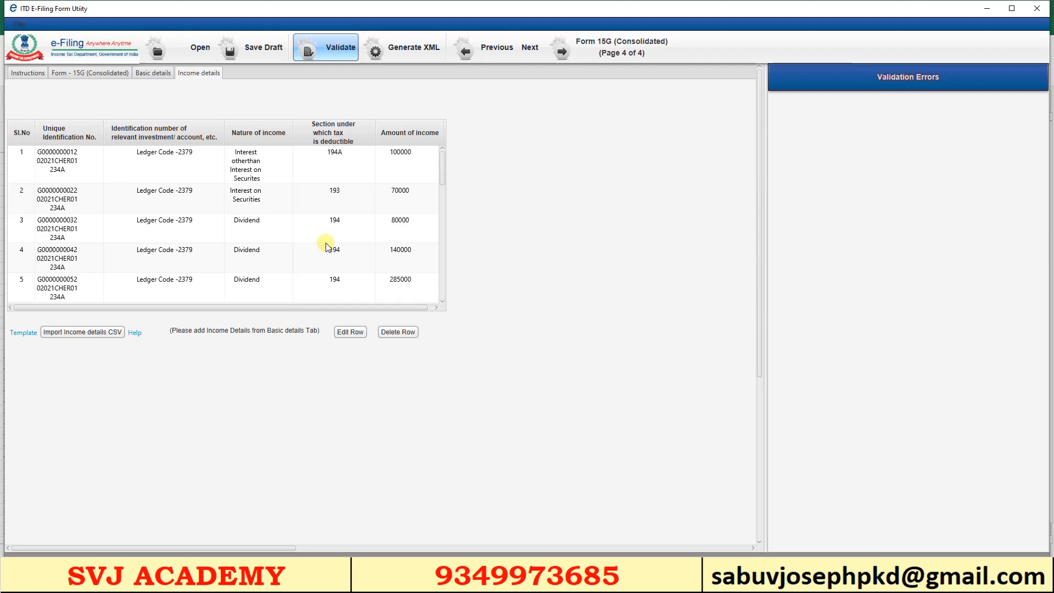
pyautogui.click(398, 51)
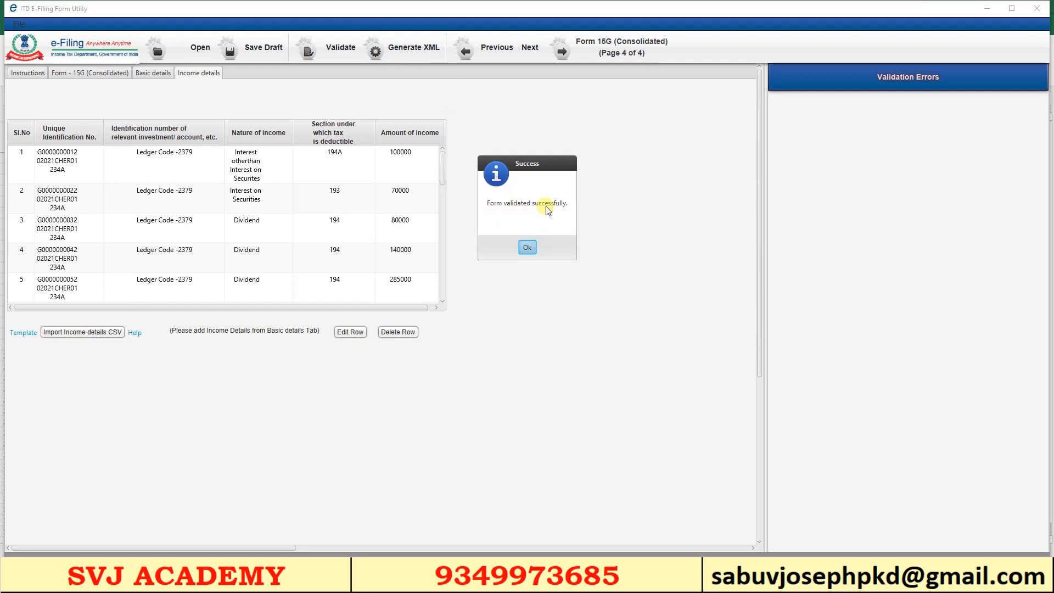
pyautogui.click(527, 248)
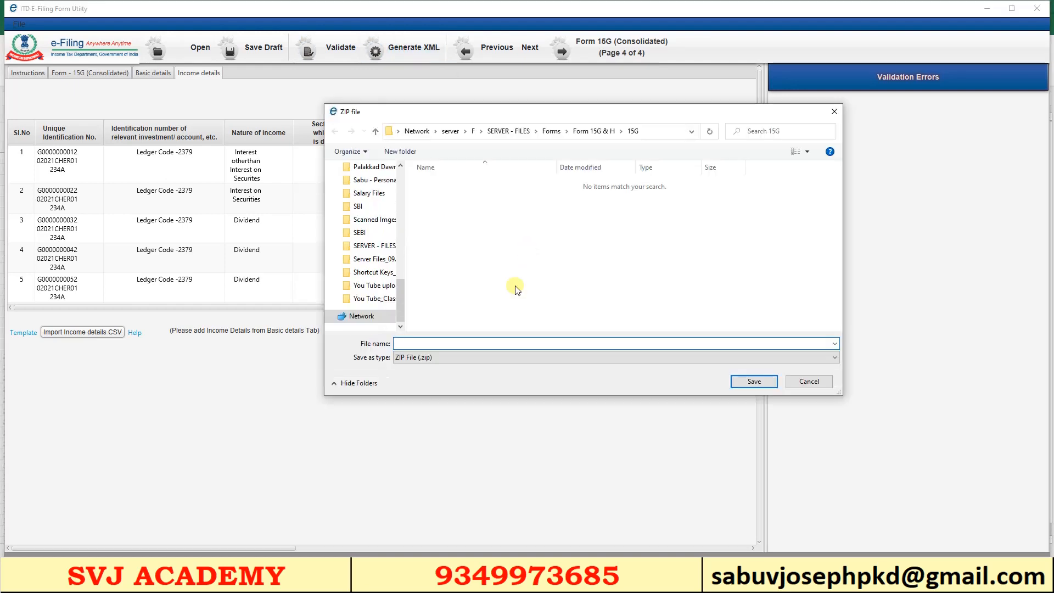
# - Save the generated ZIP as '15G_Xml' on the Desktop
pyautogui.moveTo(403, 297); pyautogui.dragTo(403, 181)
pyautogui.click(366, 203)
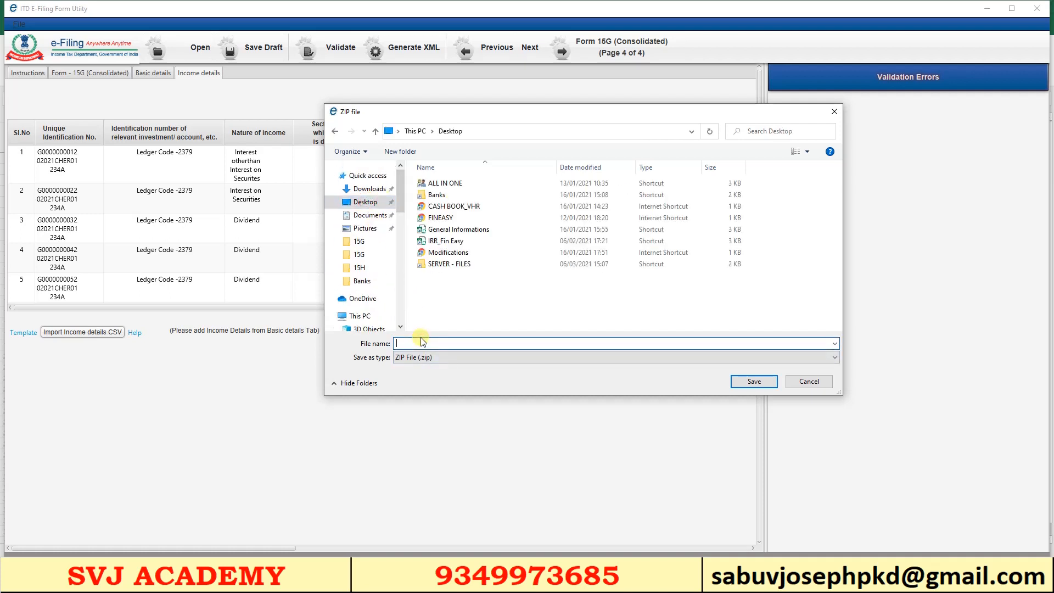
pyautogui.write('15')
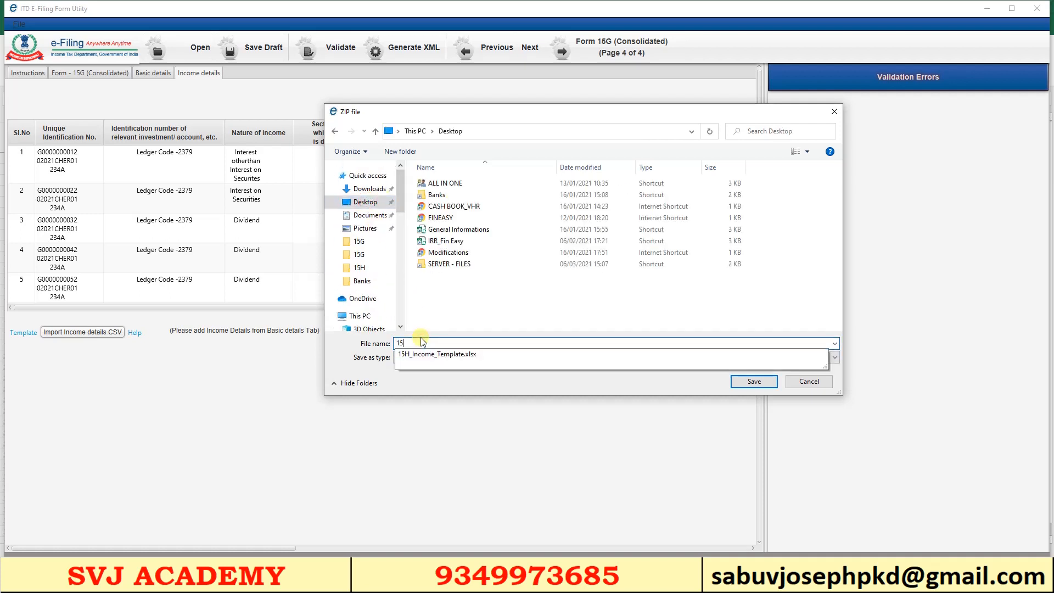
pyautogui.write('G_')
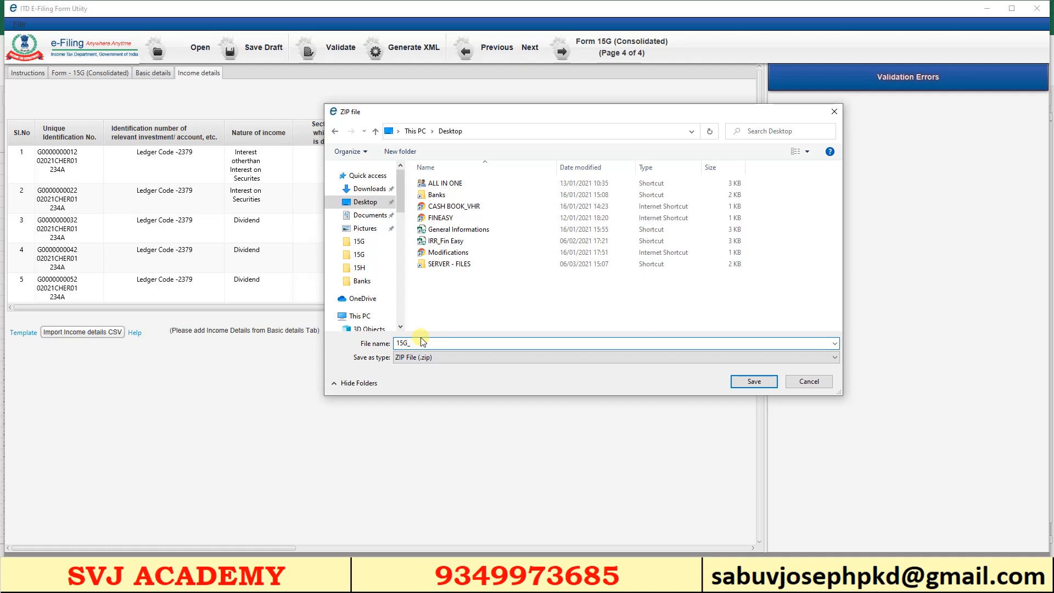
pyautogui.write('Xml')
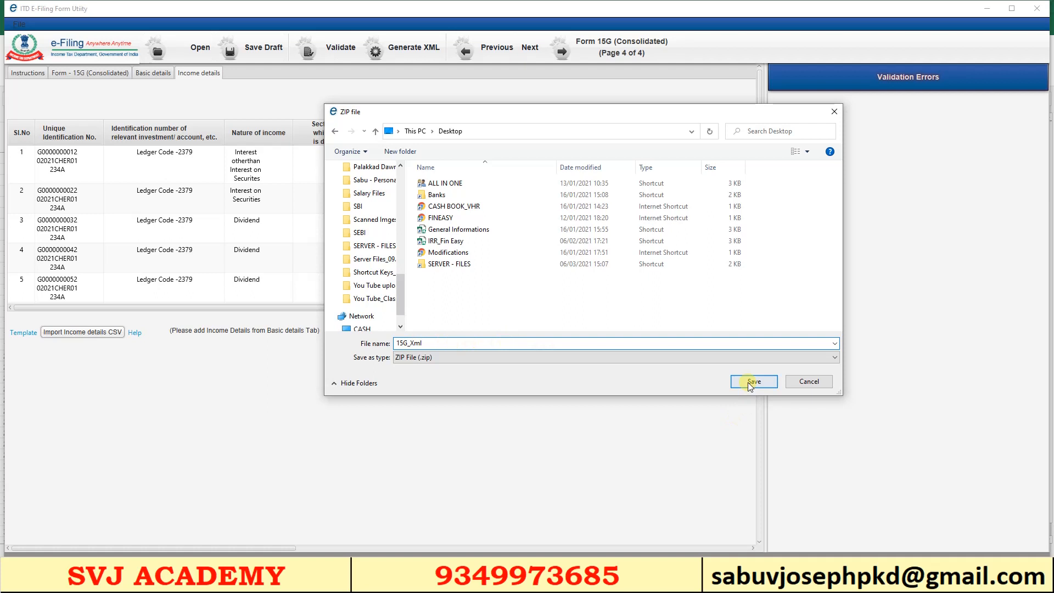
pyautogui.click(752, 381)
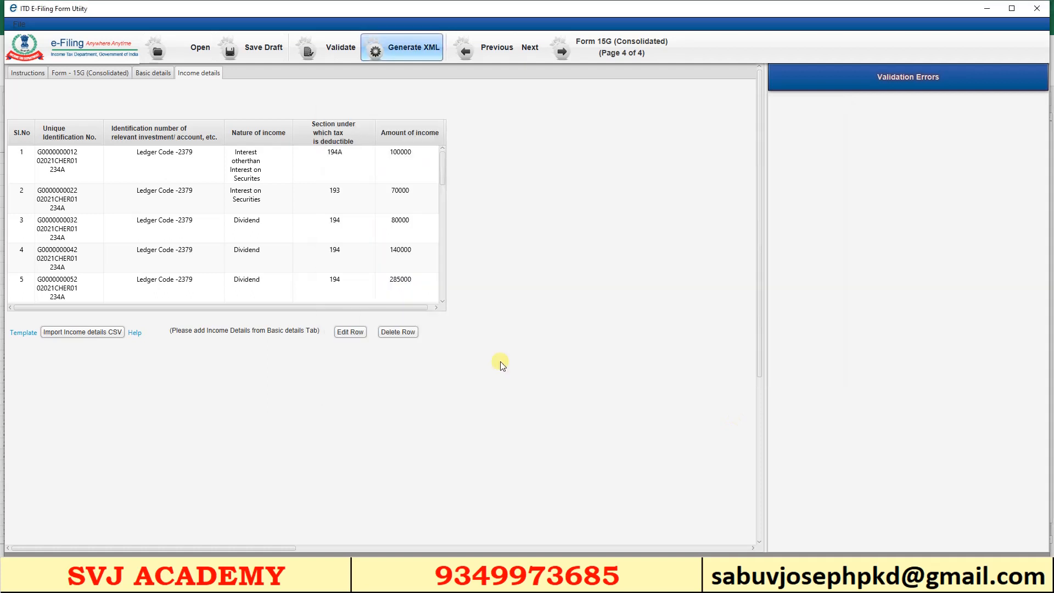